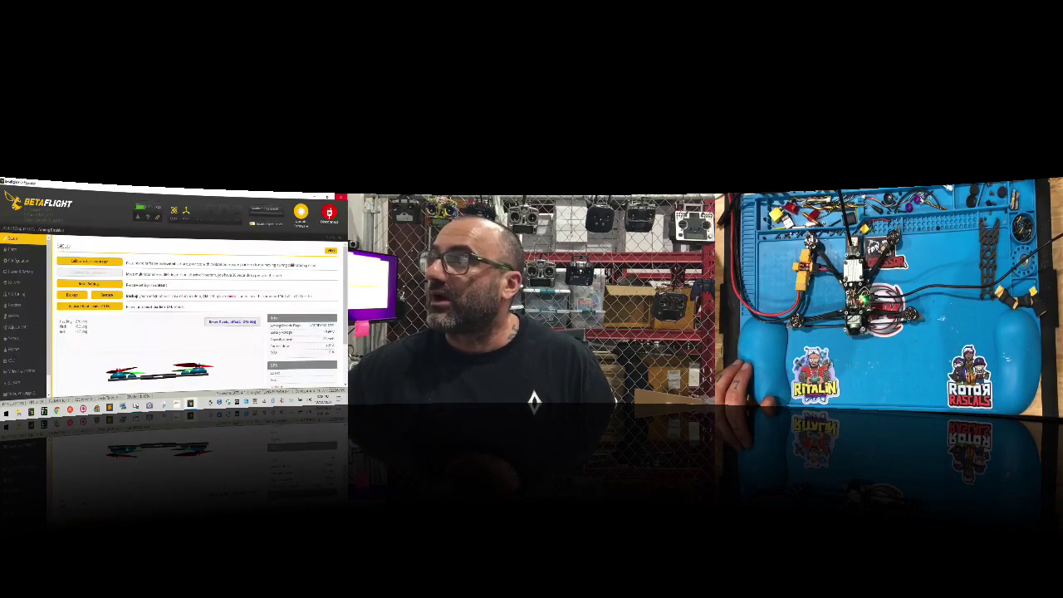
Look through the Motors, Modes and Receiver pages to review the current setup
{"action": "left_click", "coordinate": [17, 349]}
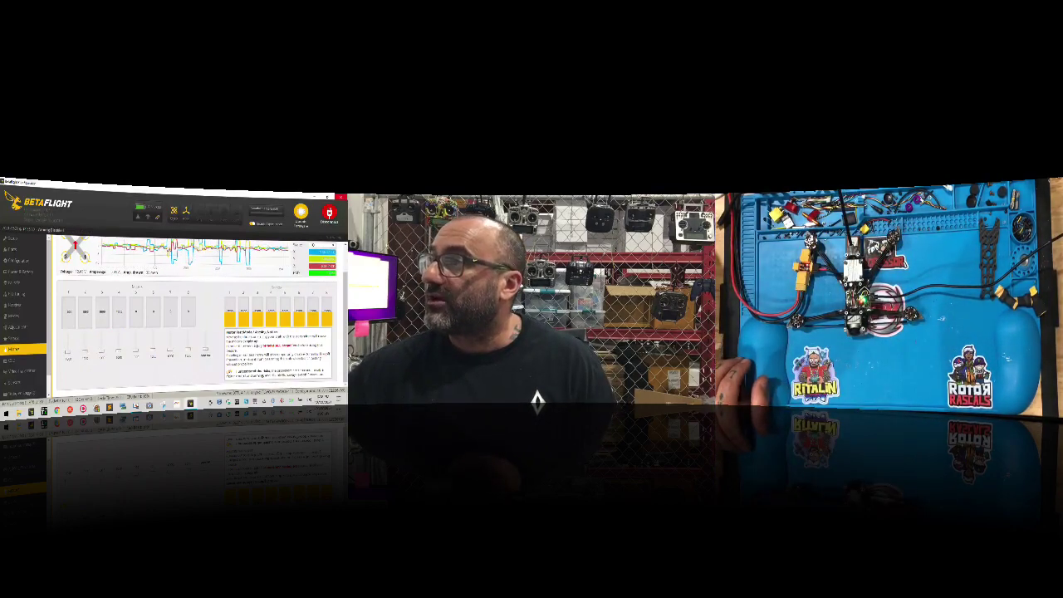
{"action": "left_click", "coordinate": [17, 316]}
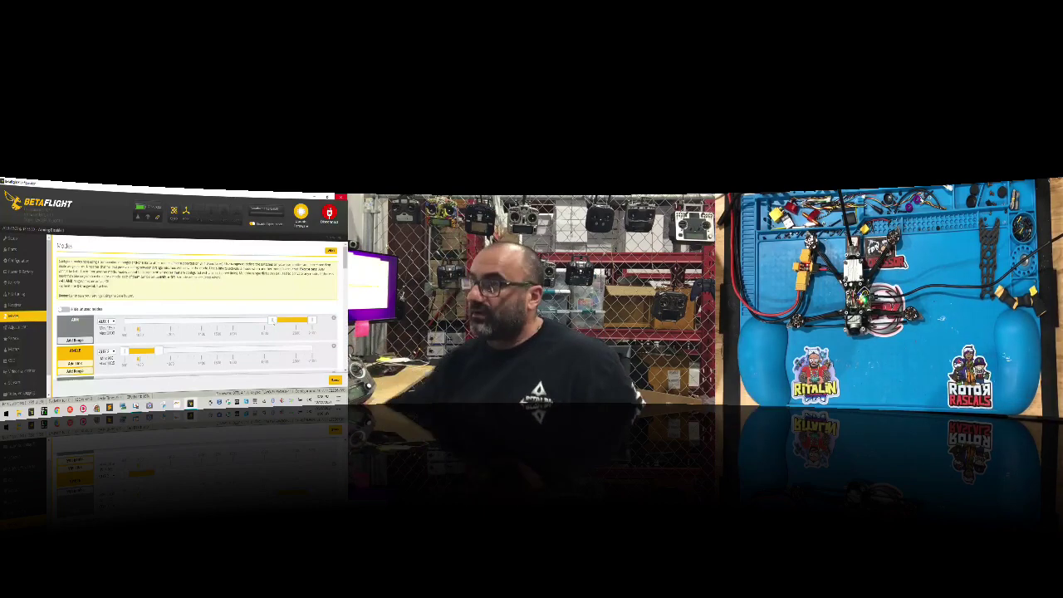
{"action": "left_click", "coordinate": [17, 306]}
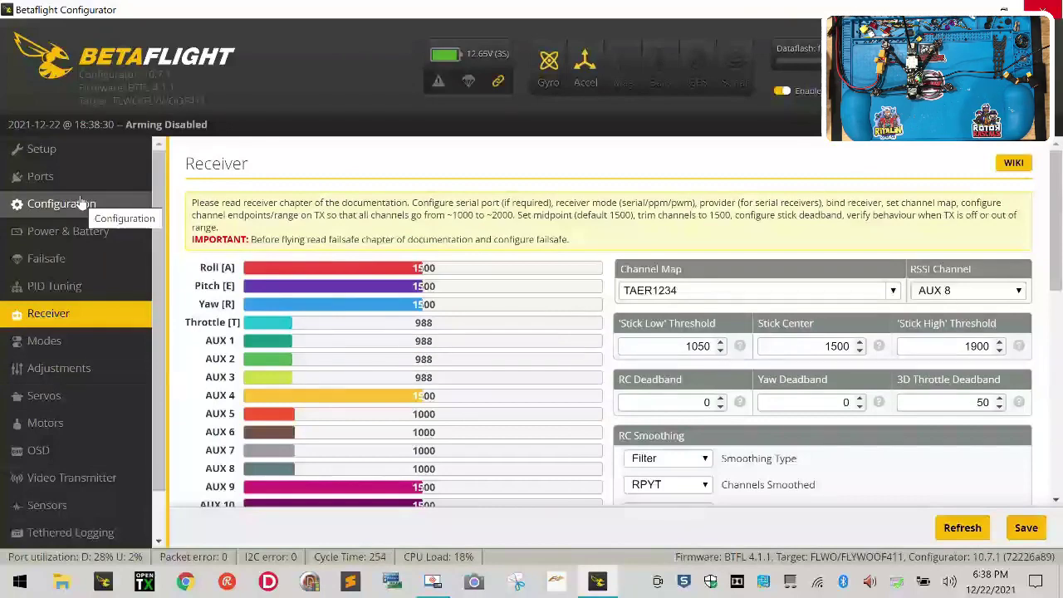
Delete the existing ranges of the ARM, ANGLE, HORIZON and PREARM modes
{"action": "left_click", "coordinate": [117, 343]}
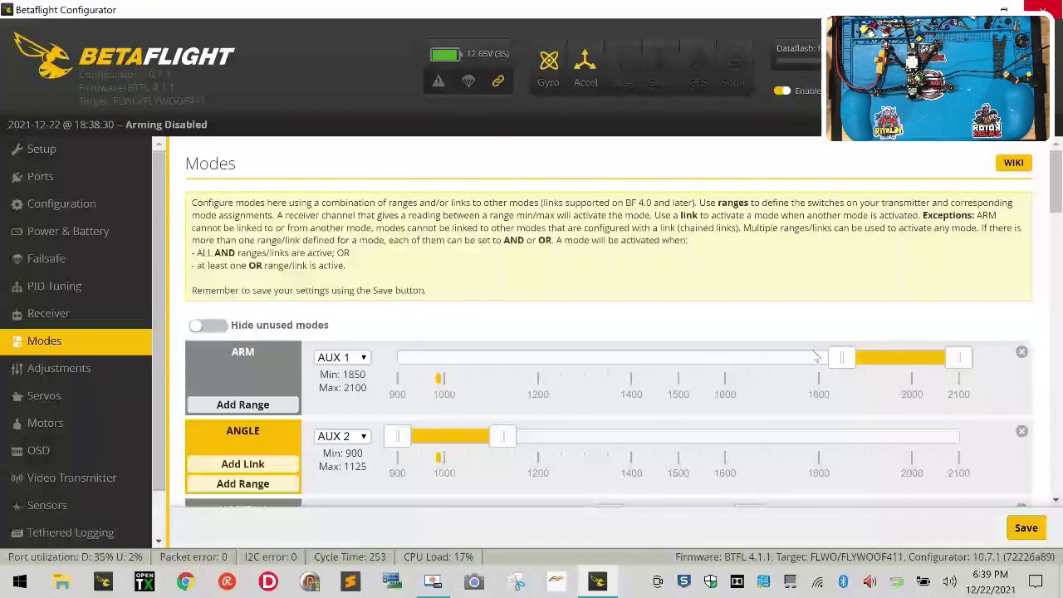
{"action": "left_click", "coordinate": [1023, 353]}
{"action": "left_click", "coordinate": [1022, 436]}
{"action": "scroll", "coordinate": [831, 419], "scroll_direction": "down", "scroll_amount": 4}
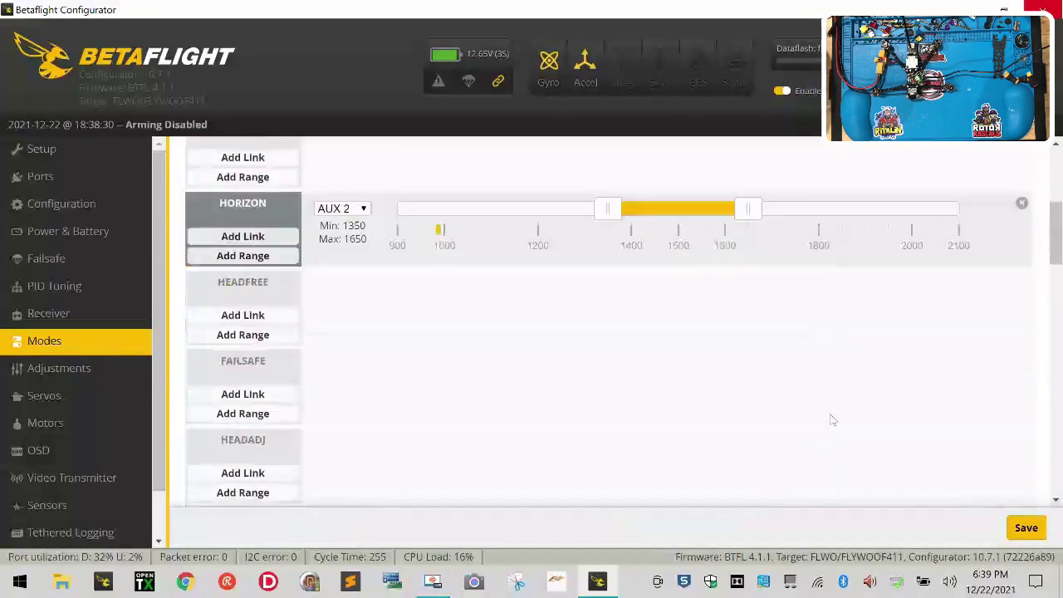
{"action": "left_click", "coordinate": [1023, 179]}
{"action": "scroll", "coordinate": [812, 351], "scroll_direction": "down", "scroll_amount": 15}
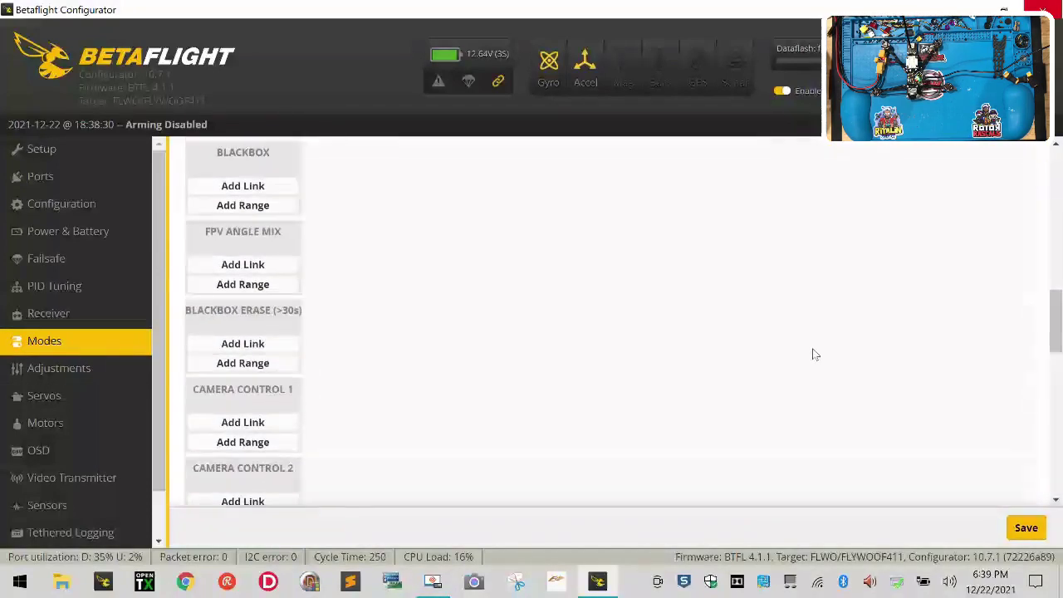
{"action": "scroll", "coordinate": [812, 353], "scroll_direction": "up", "scroll_amount": 6}
{"action": "scroll", "coordinate": [814, 354], "scroll_direction": "down", "scroll_amount": 2}
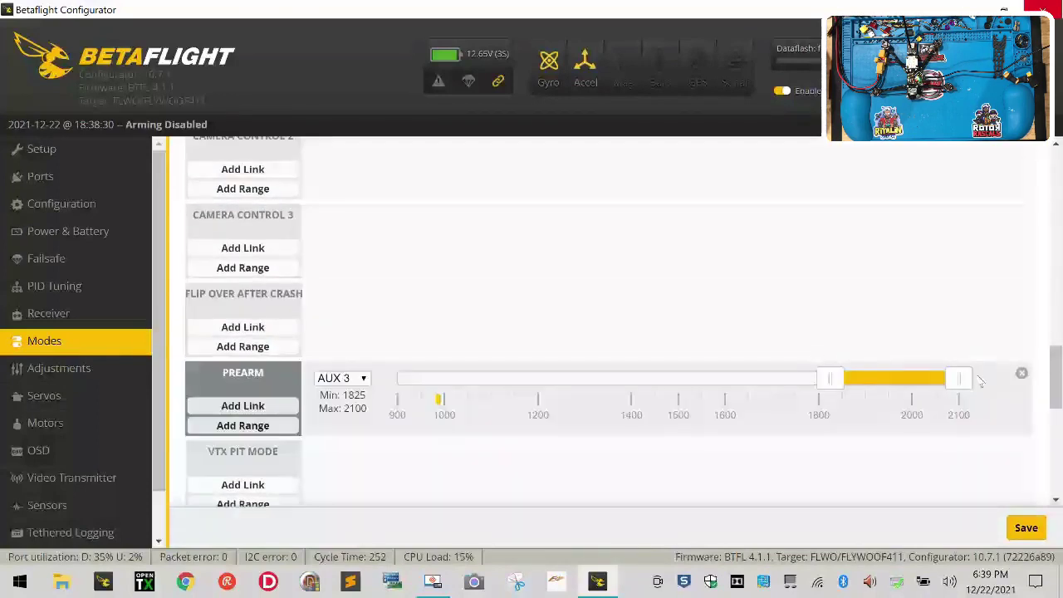
{"action": "left_click", "coordinate": [1023, 374]}
{"action": "scroll", "coordinate": [812, 427], "scroll_direction": "down", "scroll_amount": 5}
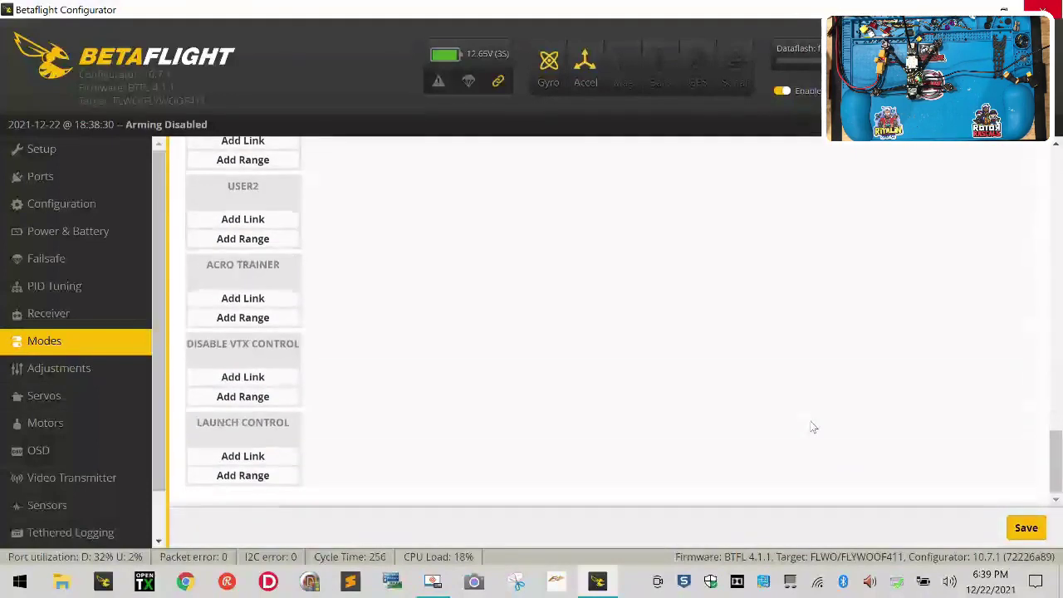
Add an ARM range on AUX 1 from 1300 to 2100 and a HORIZON range on AUX 2 from 1700 to 2100
{"action": "scroll", "coordinate": [813, 450], "scroll_direction": "up", "scroll_amount": 1}
{"action": "left_click", "coordinate": [83, 341]}
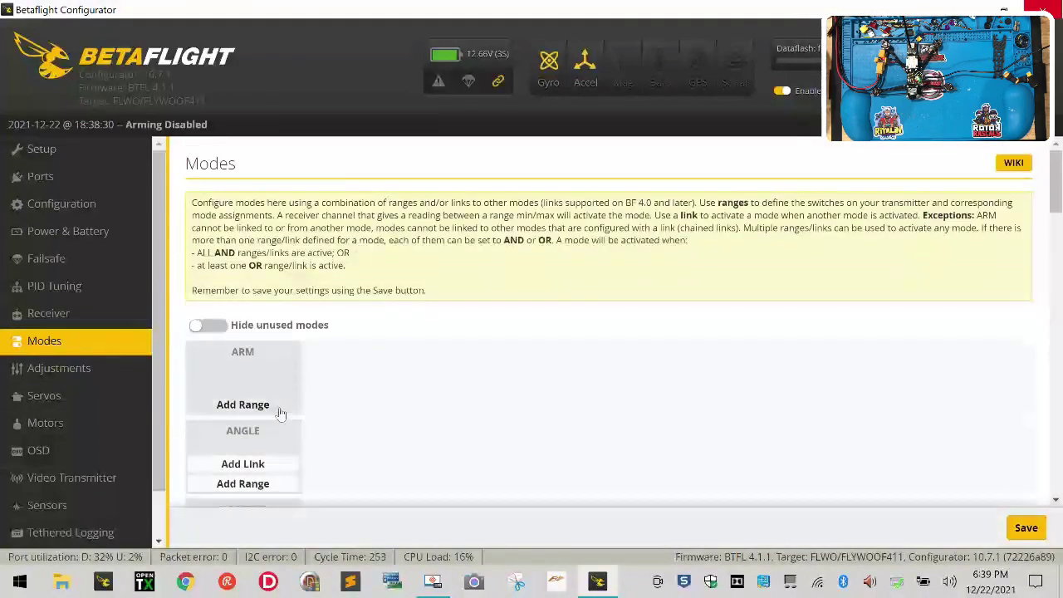
{"action": "left_click", "coordinate": [276, 405]}
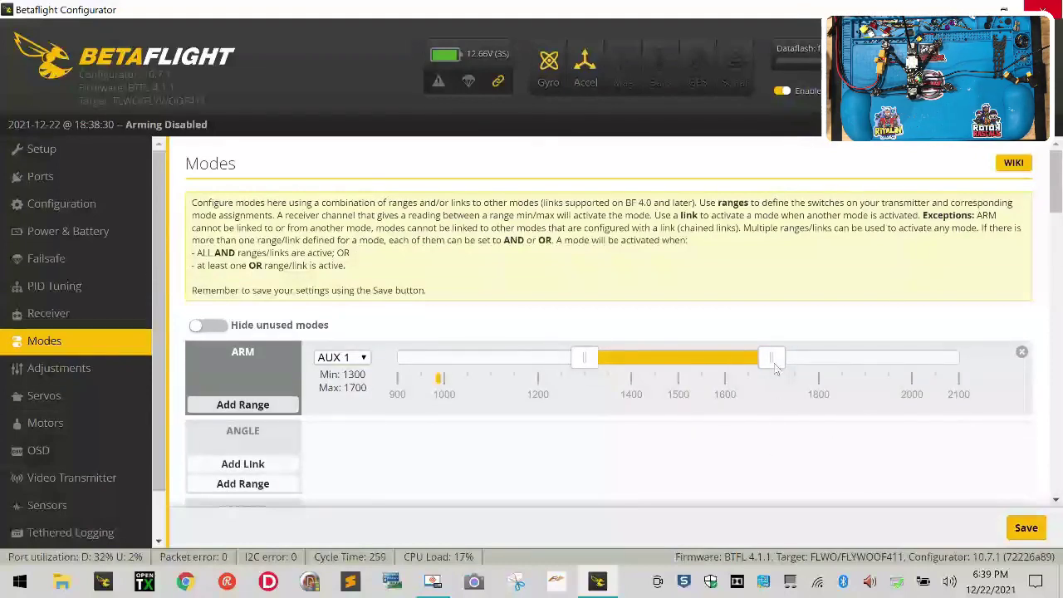
{"action": "left_click_drag", "start_coordinate": [775, 366], "coordinate": [1062, 363]}
{"action": "scroll", "coordinate": [707, 426], "scroll_direction": "down", "scroll_amount": 2}
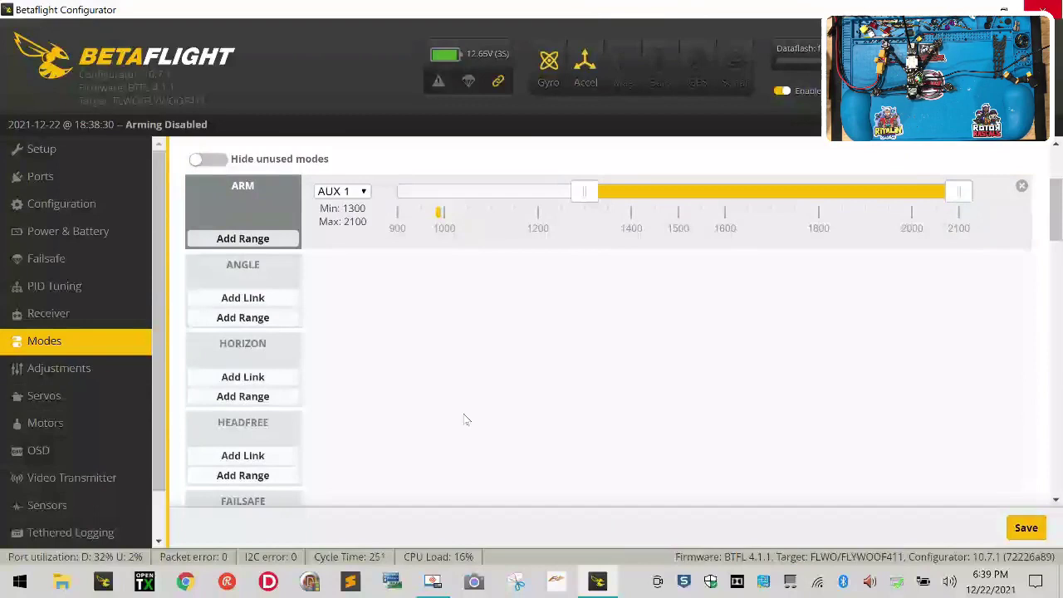
{"action": "left_click", "coordinate": [243, 396]}
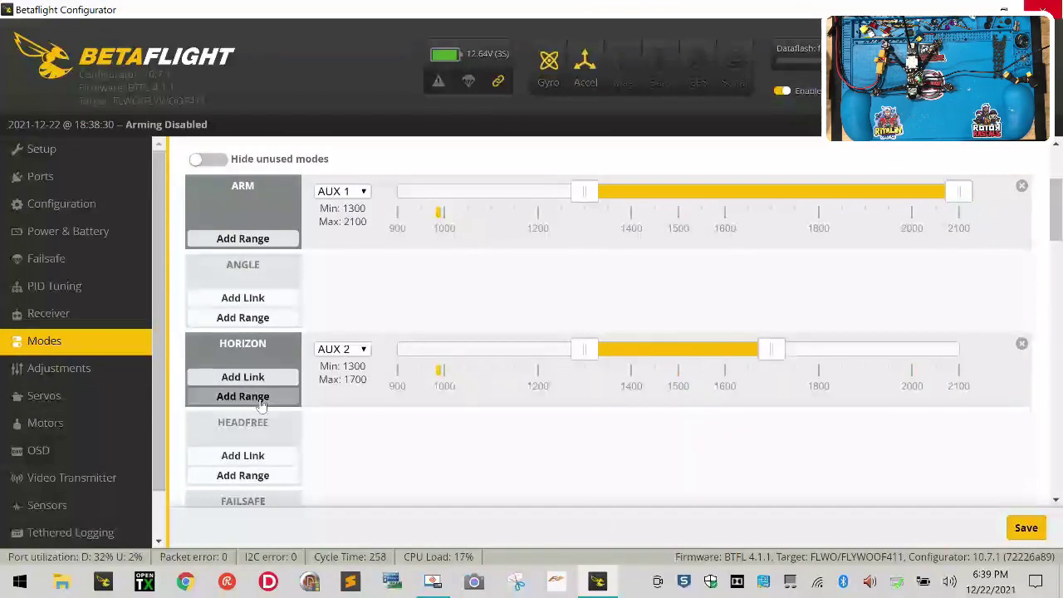
{"action": "left_click_drag", "start_coordinate": [637, 348], "coordinate": [976, 359]}
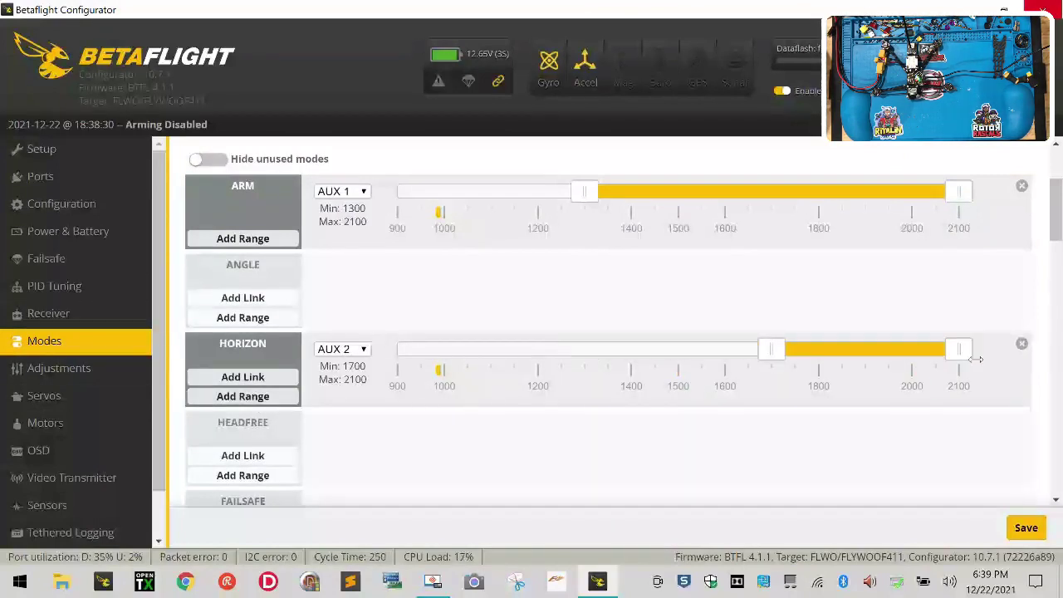
Add a FAILSAFE range from 1700 to 2100 and a BEEPER range from 1300 to 2100, both on AUX 3
{"action": "scroll", "coordinate": [347, 413], "scroll_direction": "down", "scroll_amount": 2}
{"action": "left_click", "coordinate": [263, 389]}
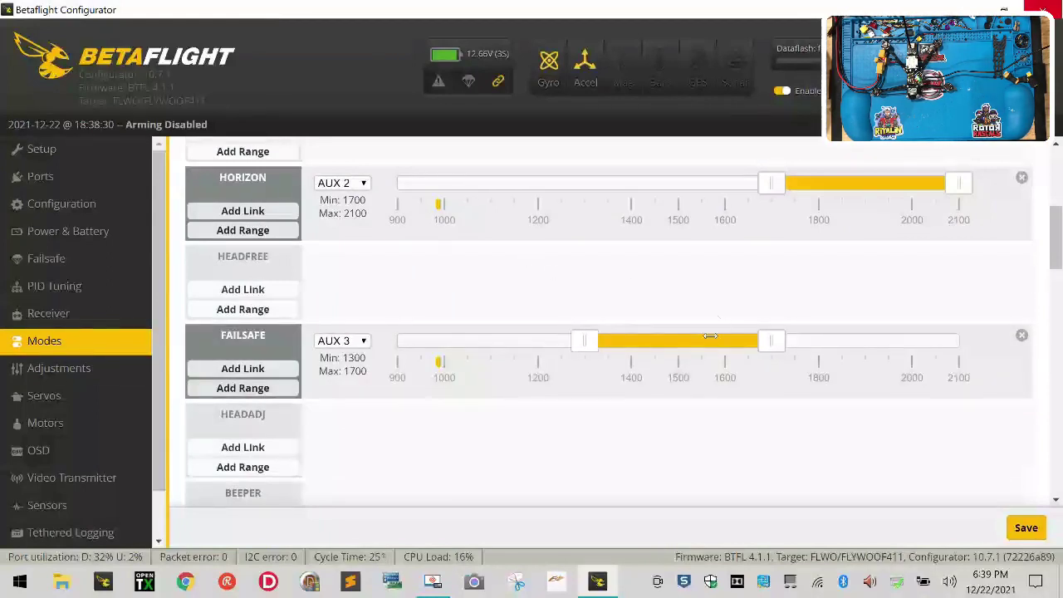
{"action": "left_click_drag", "start_coordinate": [711, 341], "coordinate": [934, 352]}
{"action": "scroll", "coordinate": [548, 389], "scroll_direction": "down", "scroll_amount": 2}
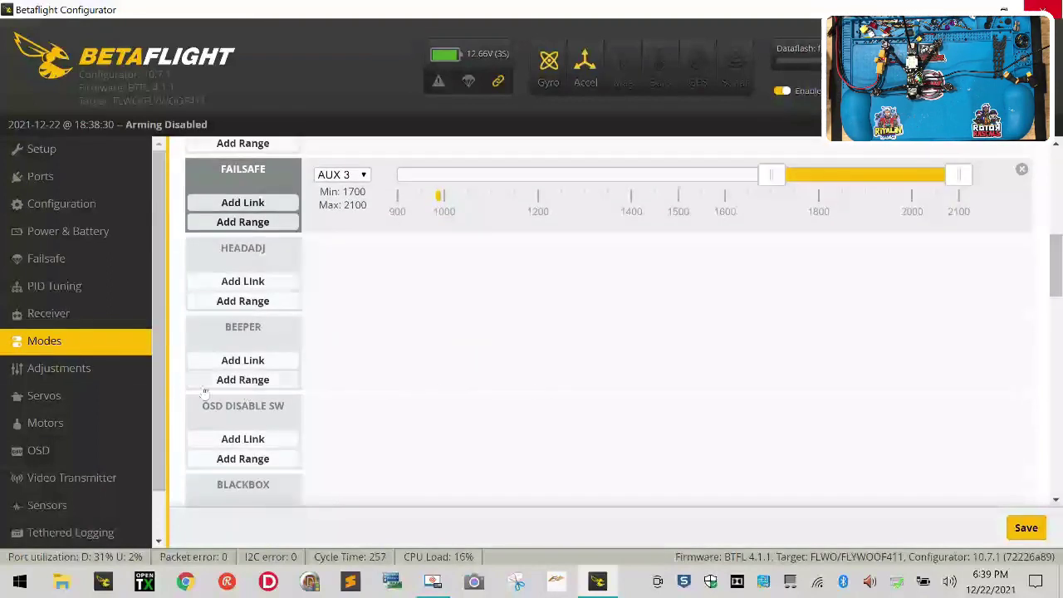
{"action": "left_click", "coordinate": [205, 386]}
{"action": "left_click_drag", "start_coordinate": [772, 333], "coordinate": [1061, 341]}
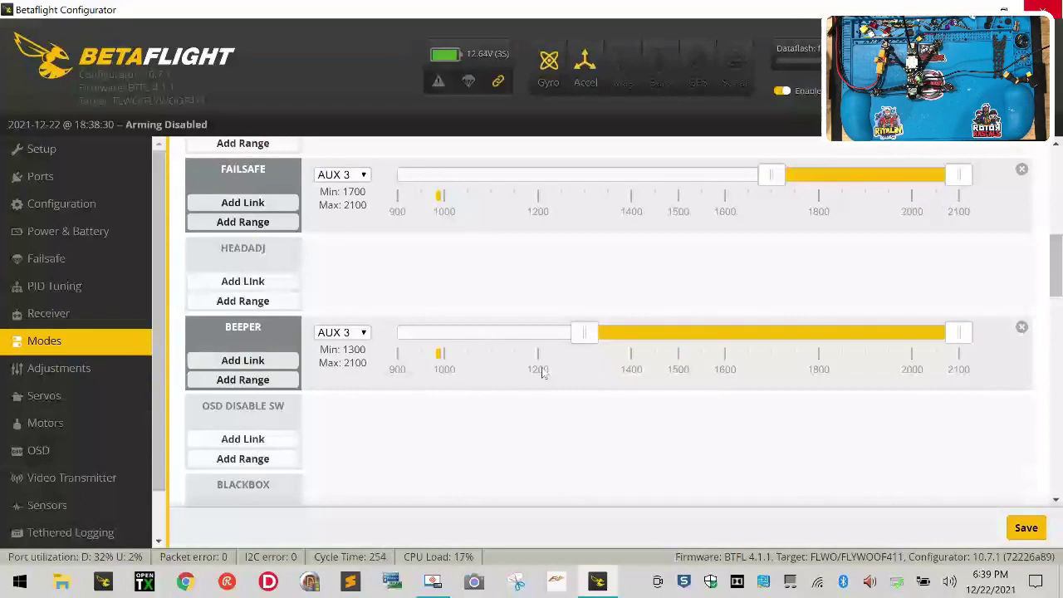
Check through the list of modes and save the newly assigned ranges
{"action": "scroll", "coordinate": [515, 382], "scroll_direction": "down", "scroll_amount": 2}
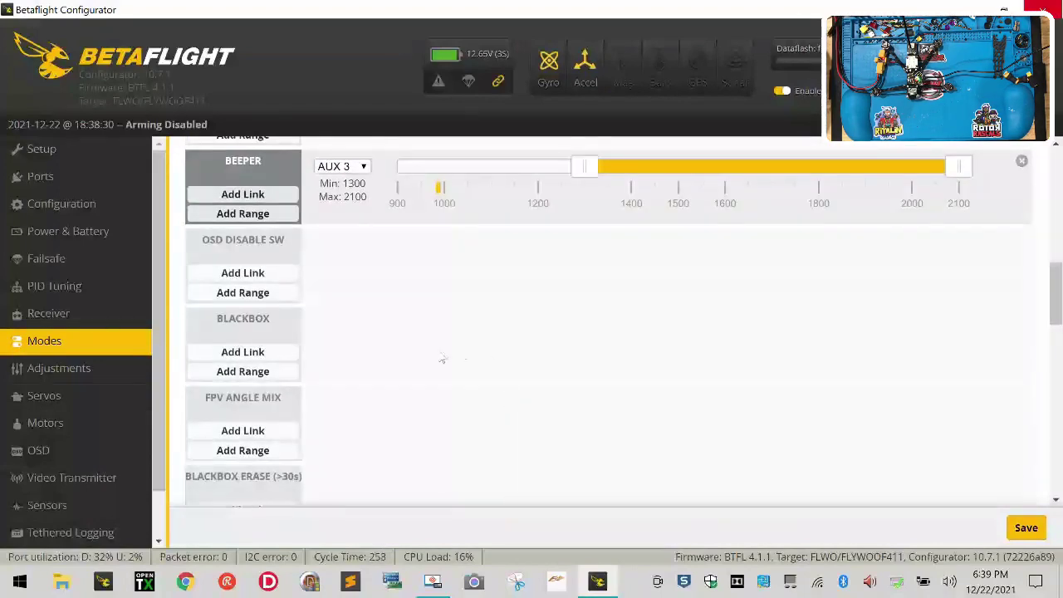
{"action": "scroll", "coordinate": [286, 398], "scroll_direction": "up", "scroll_amount": 3}
{"action": "scroll", "coordinate": [292, 407], "scroll_direction": "up", "scroll_amount": 10}
{"action": "scroll", "coordinate": [294, 407], "scroll_direction": "down", "scroll_amount": 15}
{"action": "scroll", "coordinate": [296, 406], "scroll_direction": "down", "scroll_amount": 7}
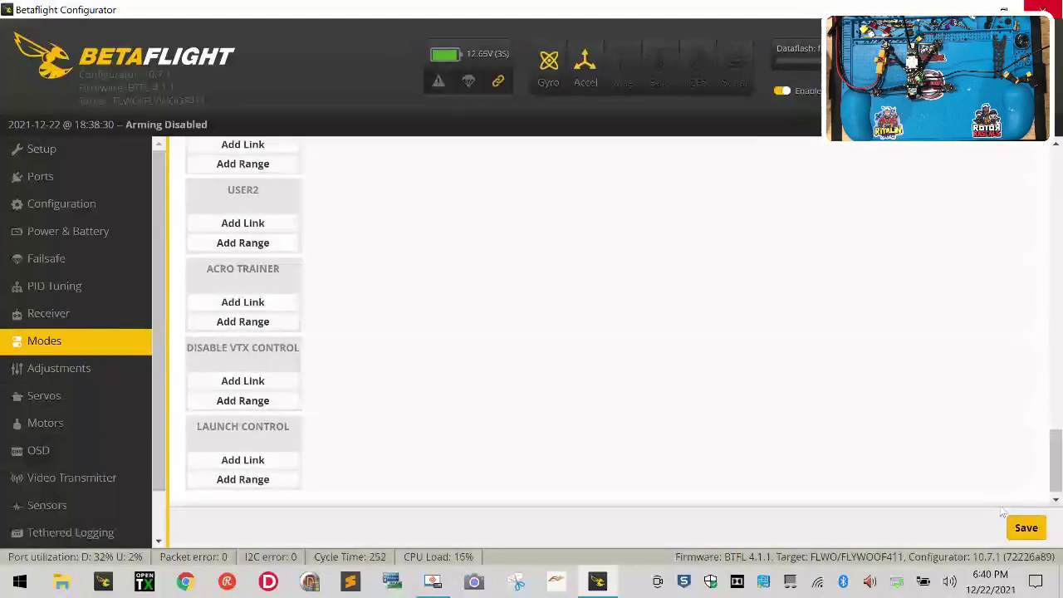
{"action": "left_click", "coordinate": [1026, 529]}
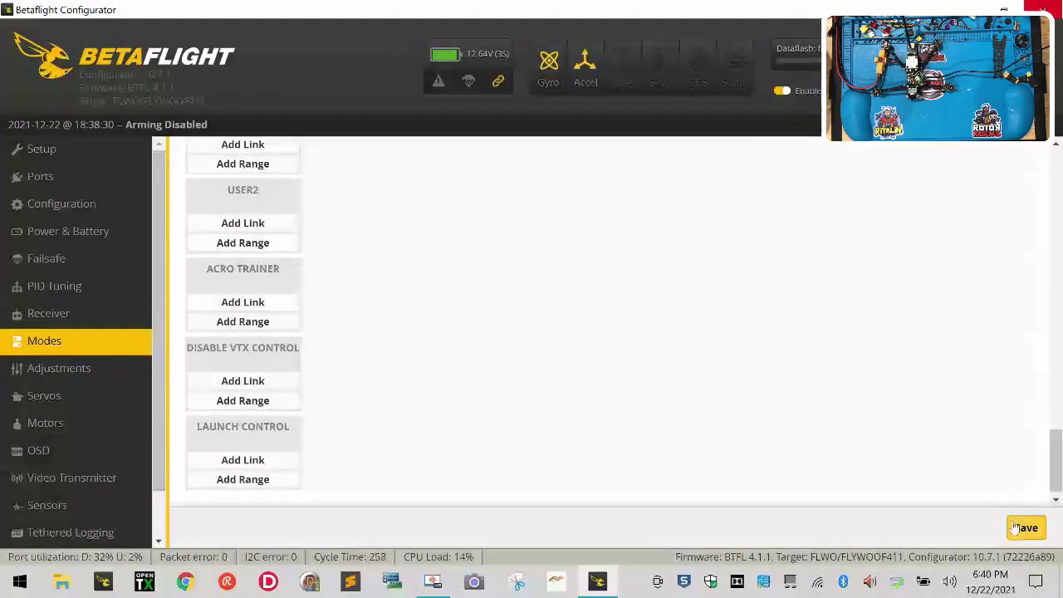
Review the mixer, motor and feature settings on the Configuration page
{"action": "left_click", "coordinate": [103, 211]}
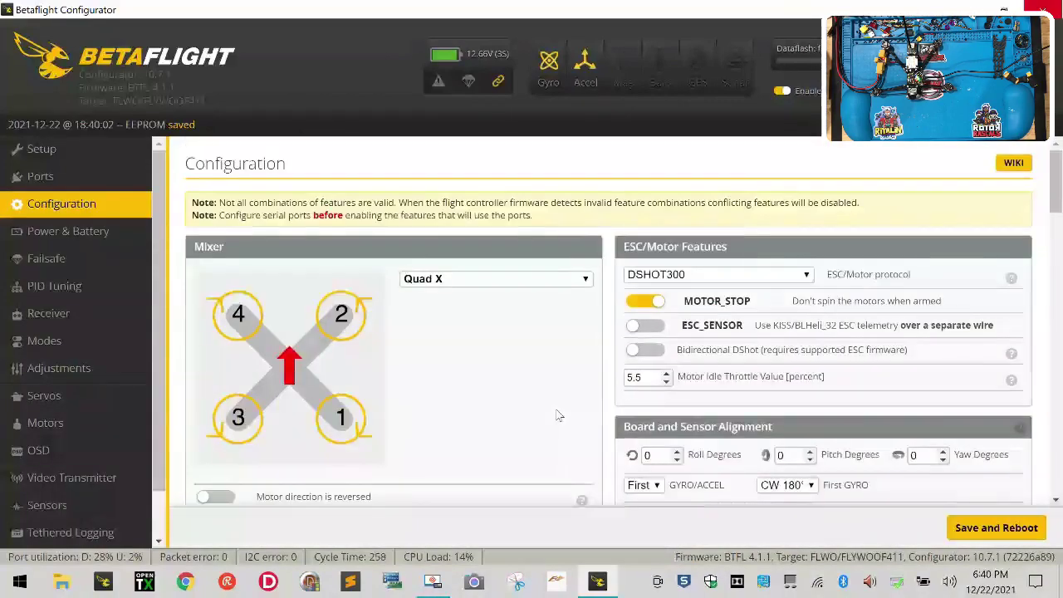
{"action": "scroll", "coordinate": [558, 416], "scroll_direction": "down", "scroll_amount": 15}
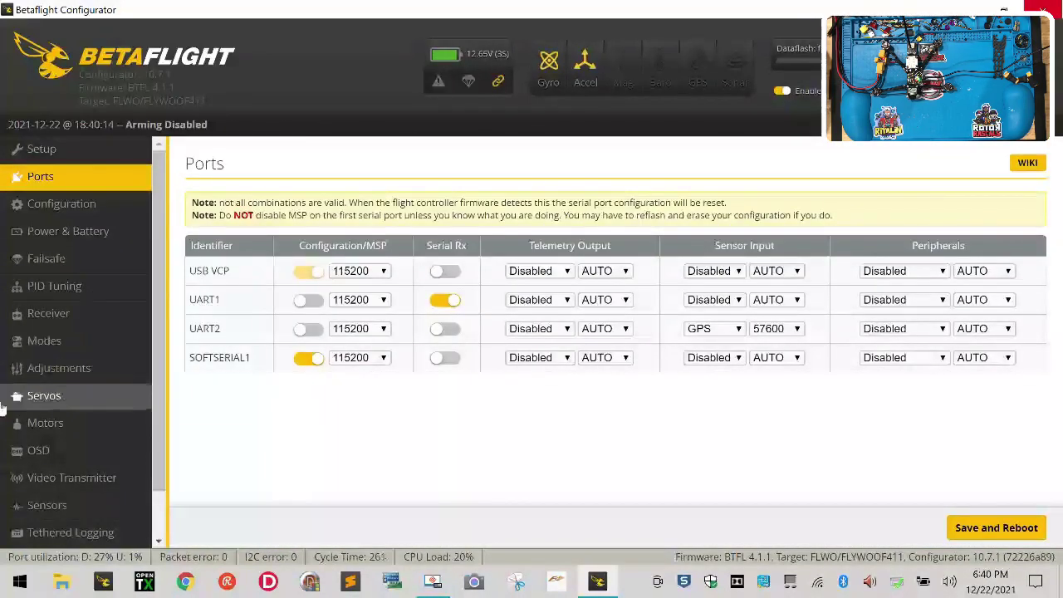
Add an AIR MODE range on AUX 2 and save the mode settings
{"action": "left_click", "coordinate": [50, 341]}
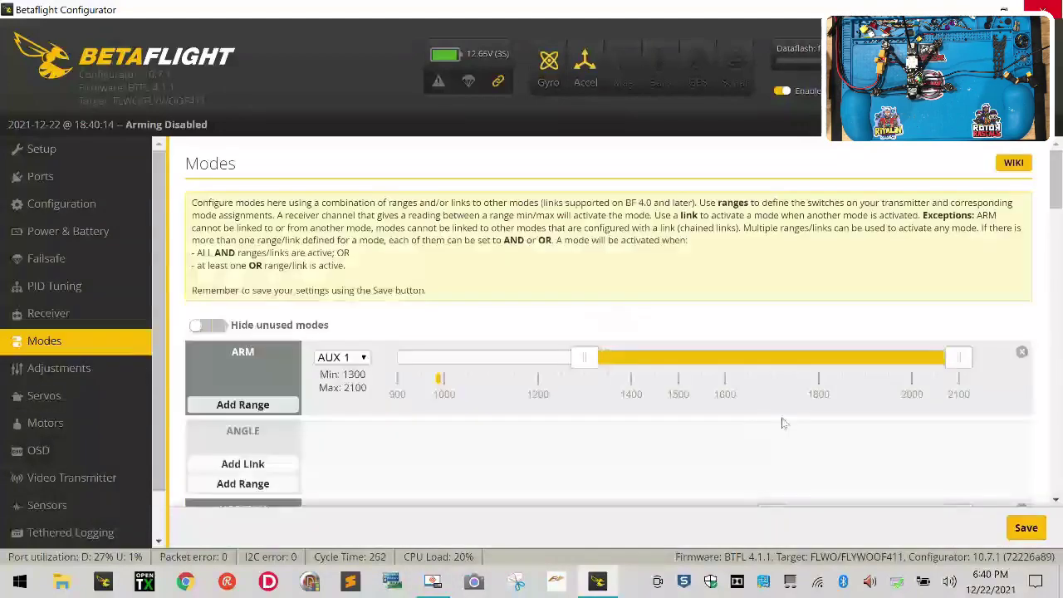
{"action": "scroll", "coordinate": [786, 423], "scroll_direction": "down", "scroll_amount": 10}
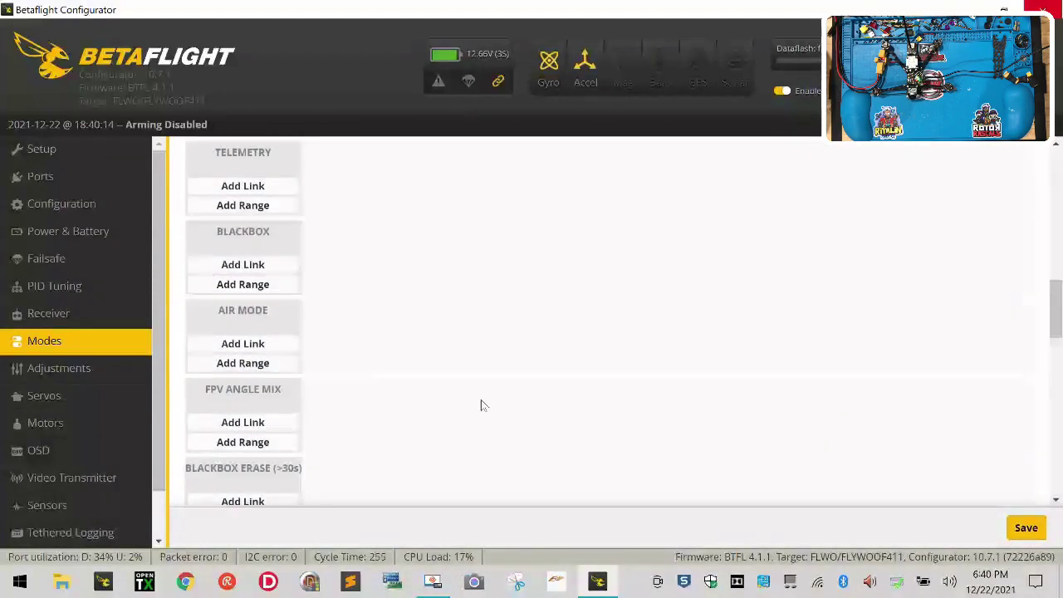
{"action": "left_click", "coordinate": [253, 365]}
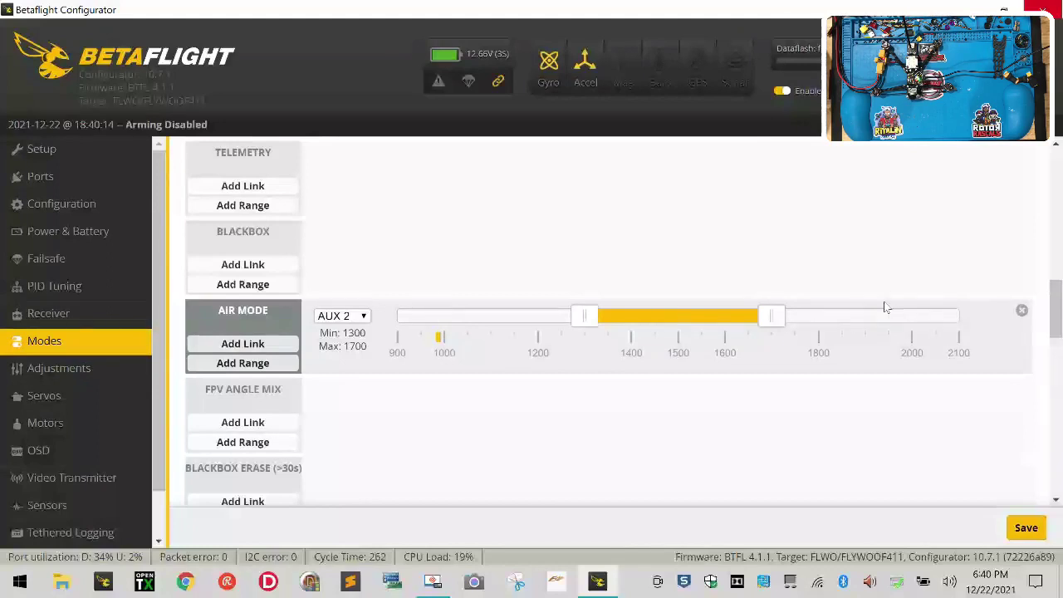
{"action": "scroll", "coordinate": [387, 400], "scroll_direction": "down", "scroll_amount": 4}
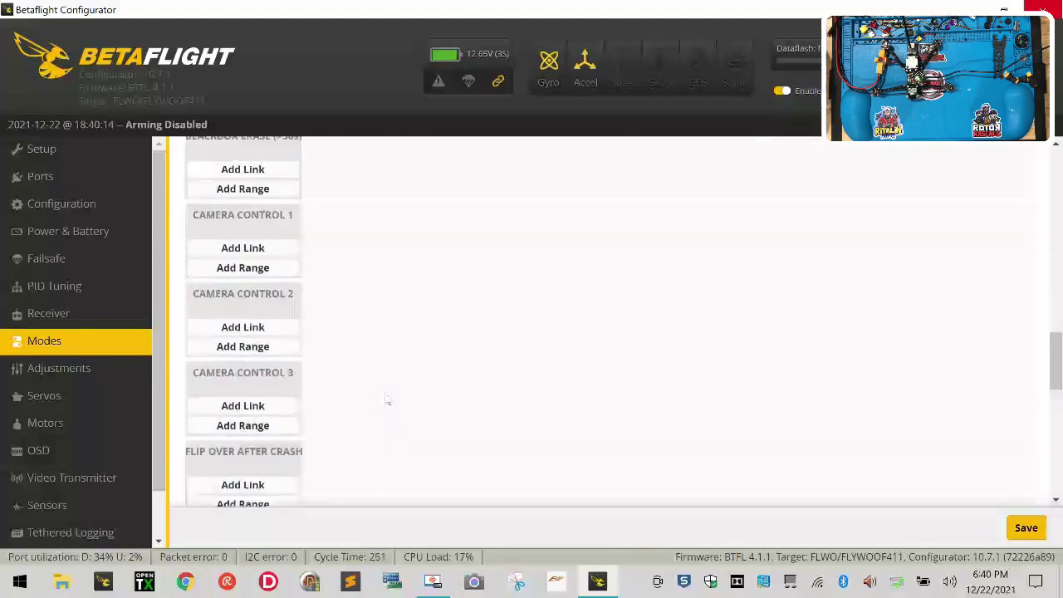
{"action": "left_click", "coordinate": [1032, 533]}
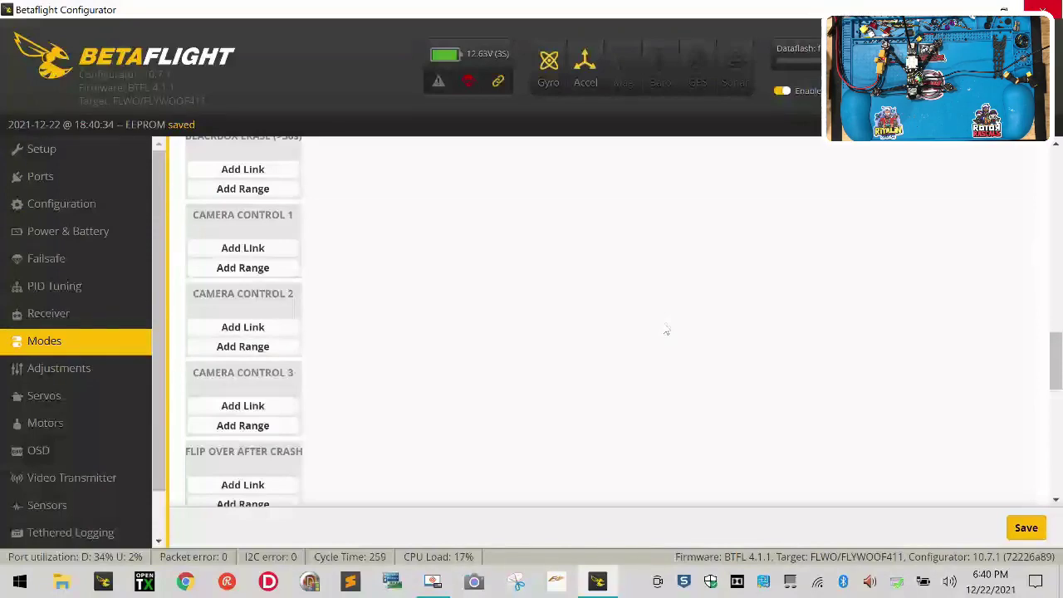
Check the HORIZON, FAILSAFE and BEEPER ranges against the live switch positions
{"action": "scroll", "coordinate": [618, 435], "scroll_direction": "up", "scroll_amount": 10}
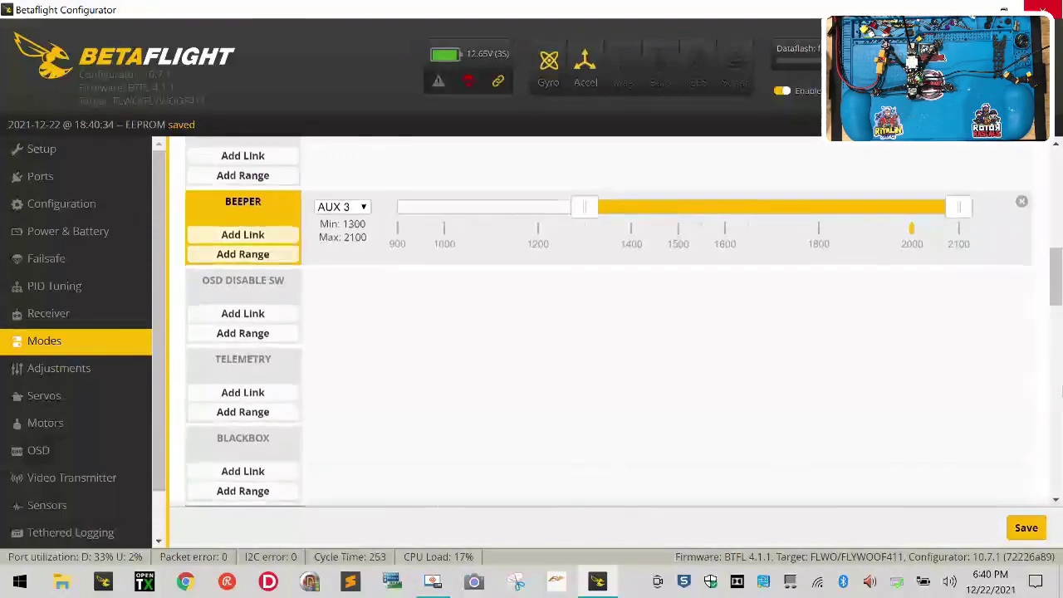
{"action": "scroll", "coordinate": [609, 322], "scroll_direction": "up", "scroll_amount": 6}
{"action": "scroll", "coordinate": [609, 322], "scroll_direction": "down", "scroll_amount": 3}
{"action": "scroll", "coordinate": [609, 322], "scroll_direction": "up", "scroll_amount": 3}
{"action": "scroll", "coordinate": [609, 322], "scroll_direction": "down", "scroll_amount": 3}
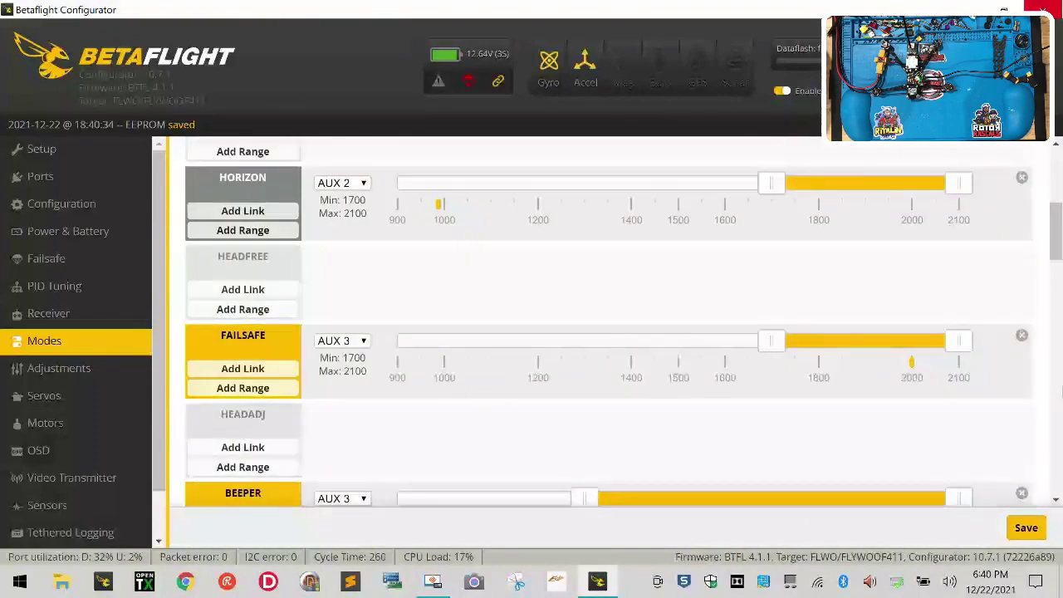
{"action": "scroll", "coordinate": [609, 322], "scroll_direction": "down", "scroll_amount": 2}
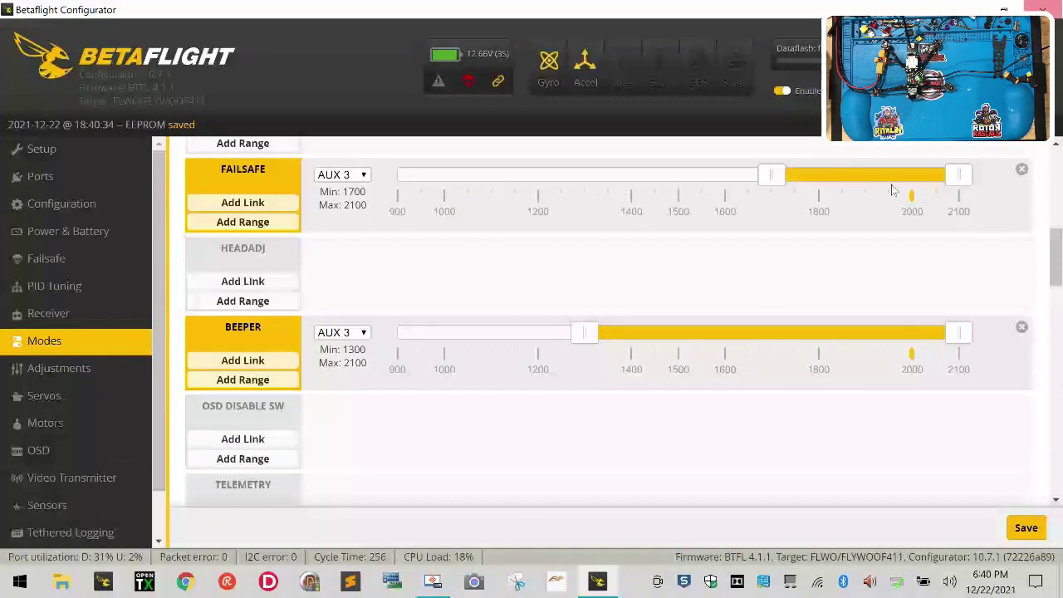
{"action": "left_click", "coordinate": [343, 334]}
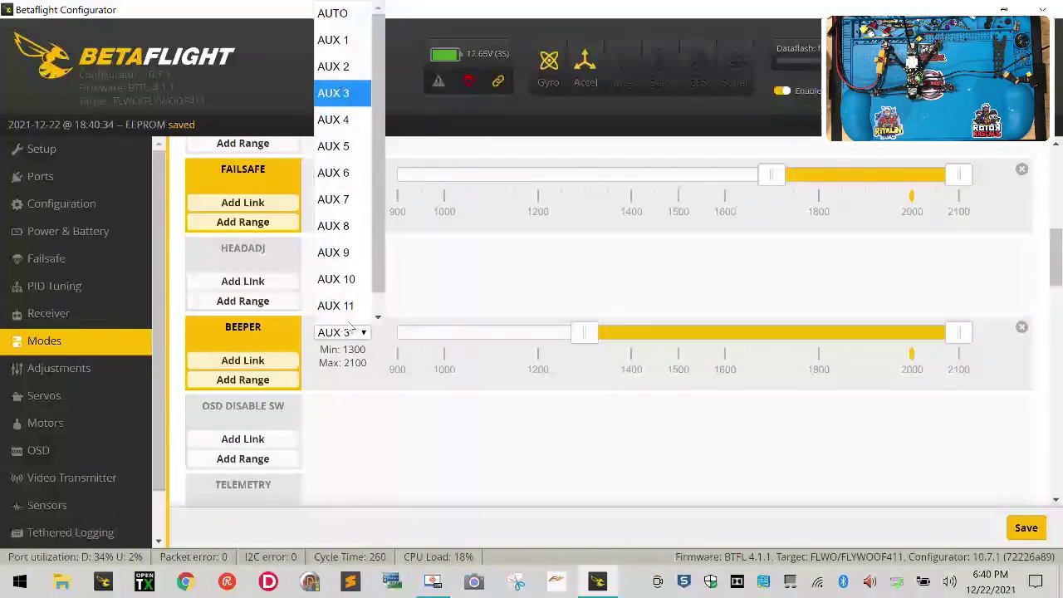
{"action": "scroll", "coordinate": [341, 50], "scroll_direction": "down", "scroll_amount": 1}
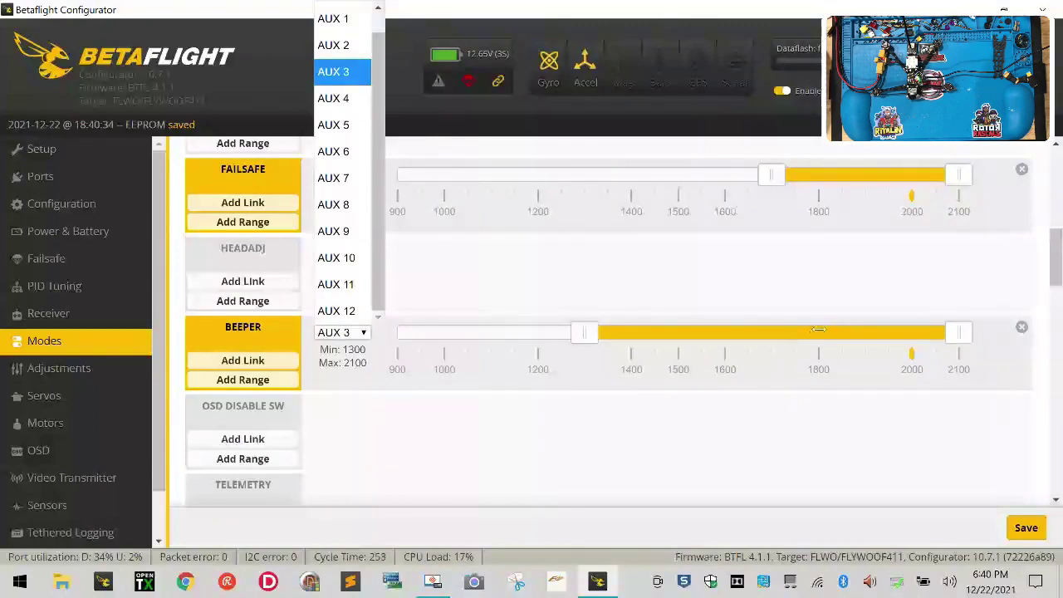
{"action": "left_click", "coordinate": [795, 367]}
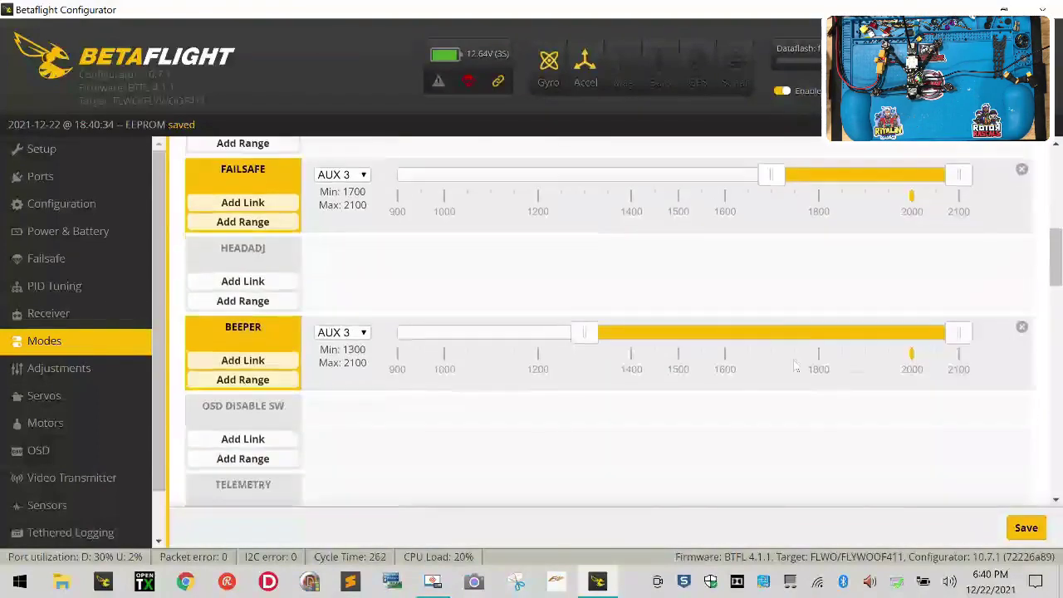
Delete the BEEPER mode's AUX 3 range and save the mode settings
{"action": "left_click", "coordinate": [1023, 327]}
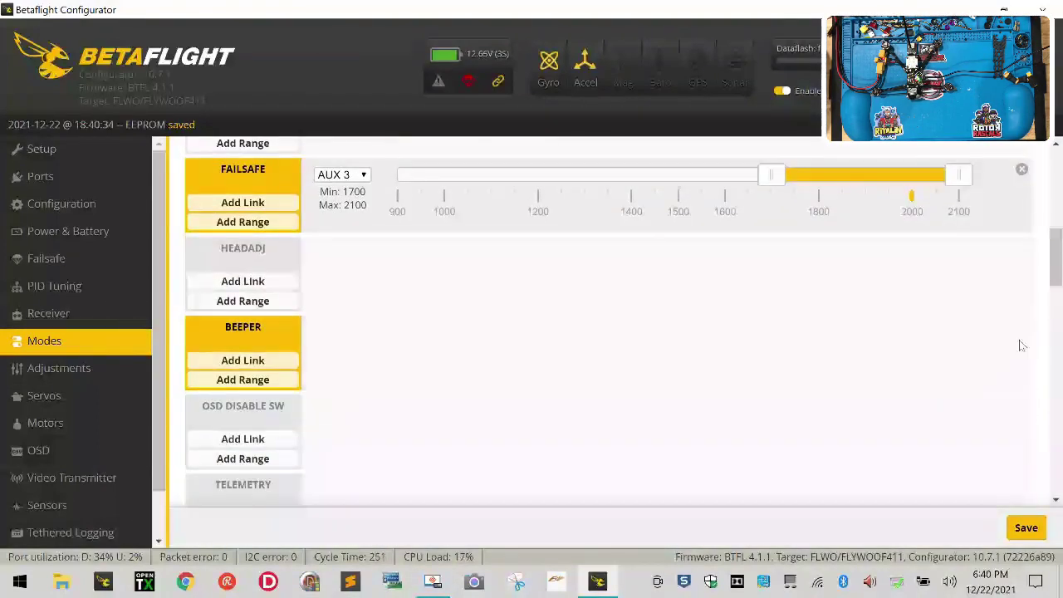
{"action": "left_click", "coordinate": [1027, 527]}
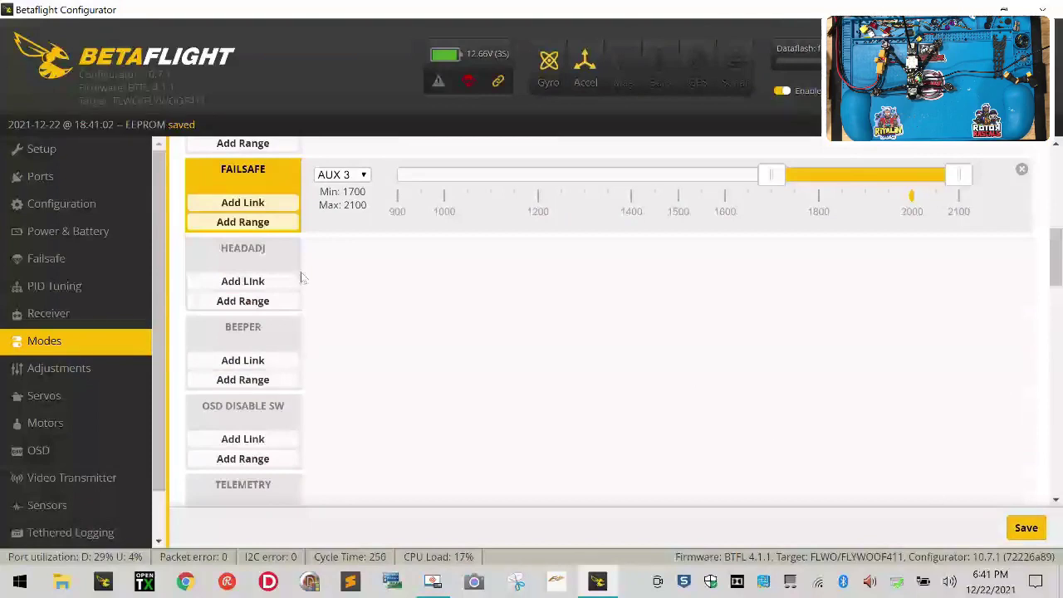
Add a BEEPER range on AUX 3 from 1300 to 2100 and save the mode settings
{"action": "left_click", "coordinate": [253, 382]}
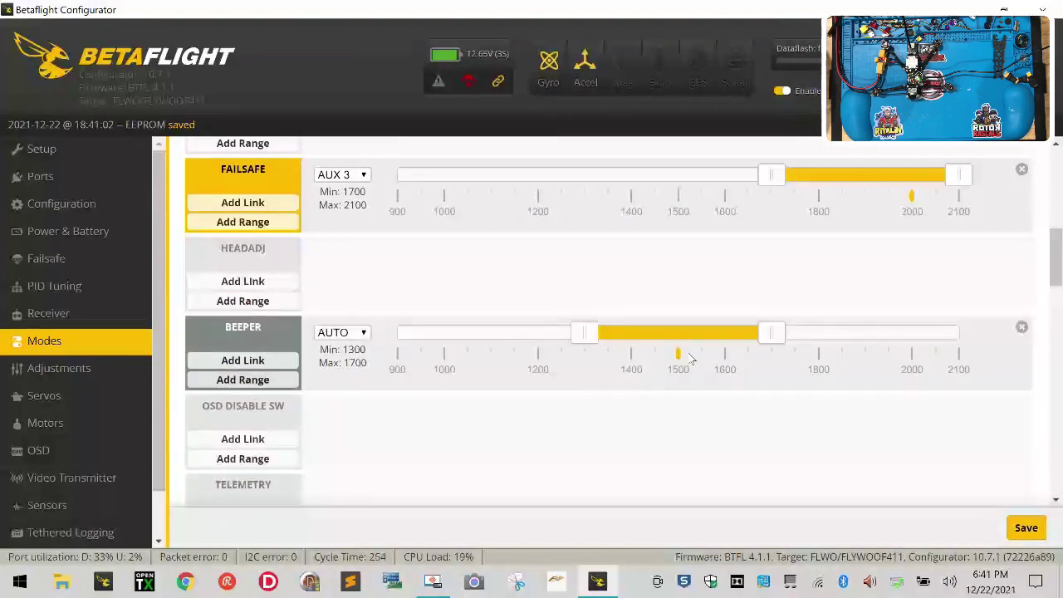
{"action": "left_click_drag", "start_coordinate": [771, 334], "coordinate": [1009, 345]}
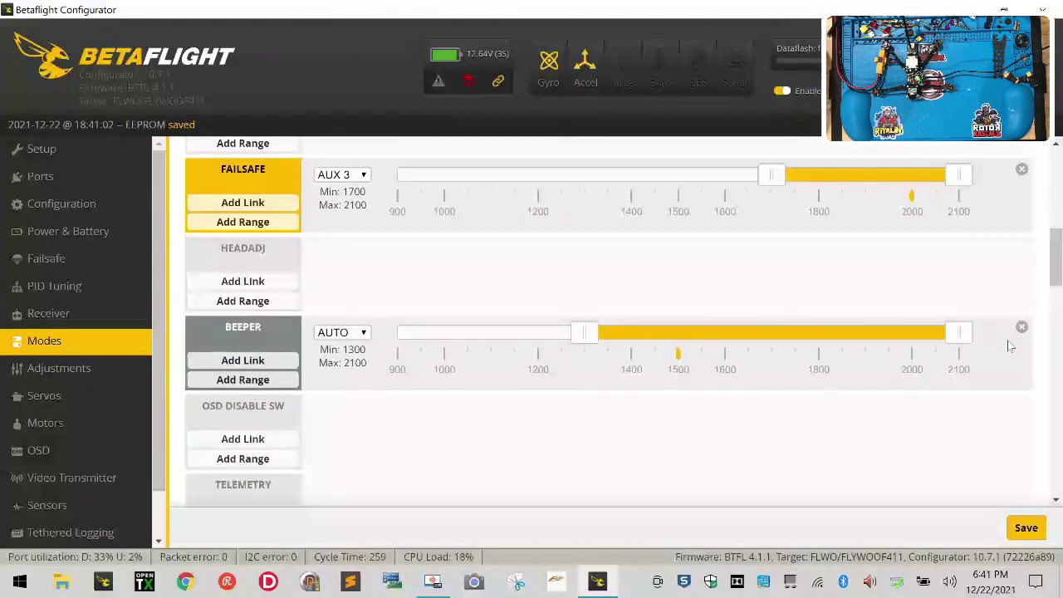
{"action": "left_click", "coordinate": [355, 334]}
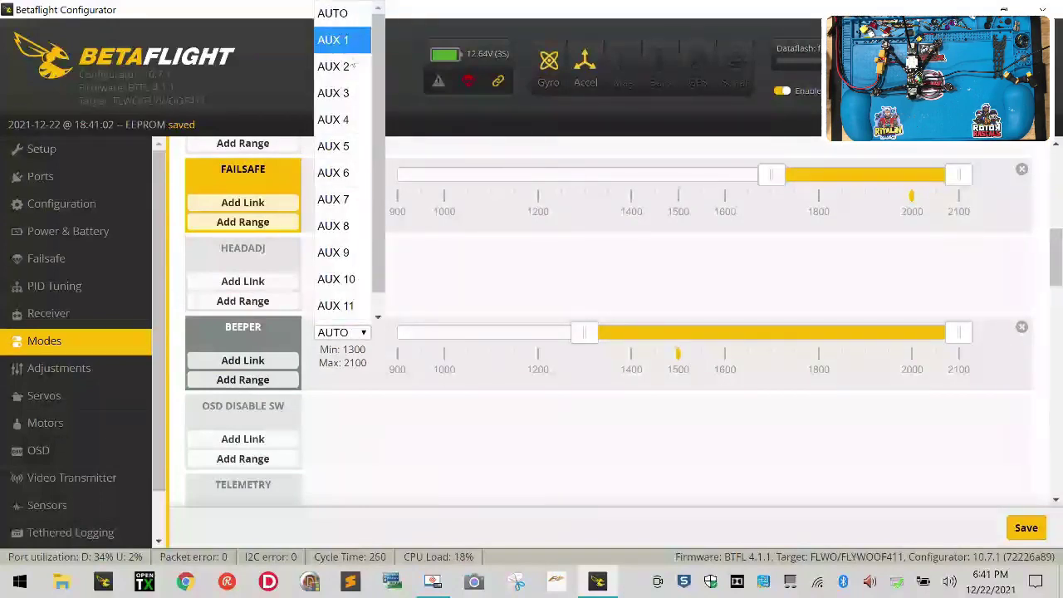
{"action": "left_click", "coordinate": [343, 93]}
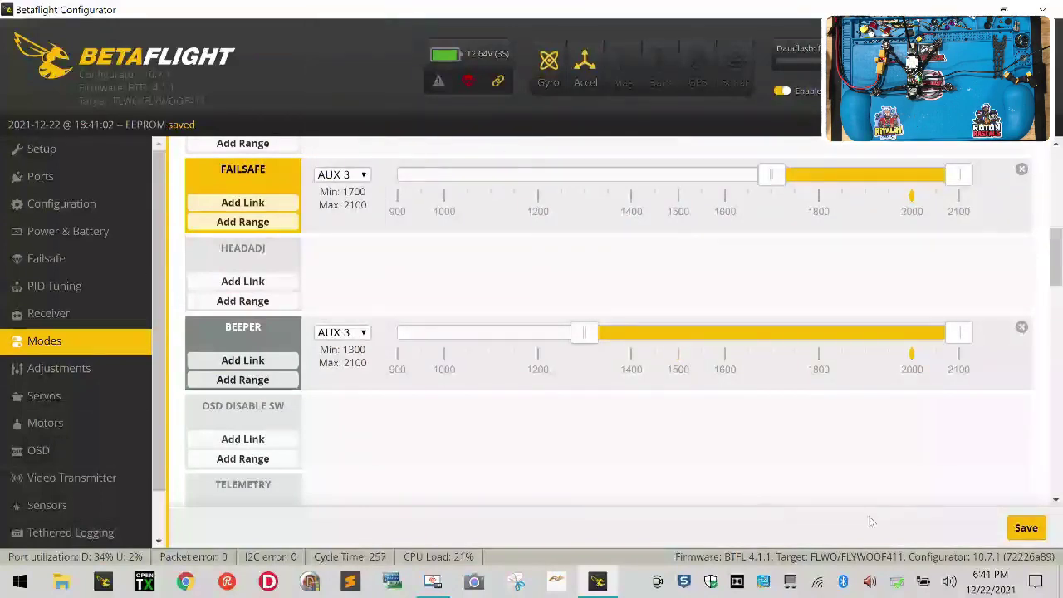
{"action": "left_click", "coordinate": [1044, 529]}
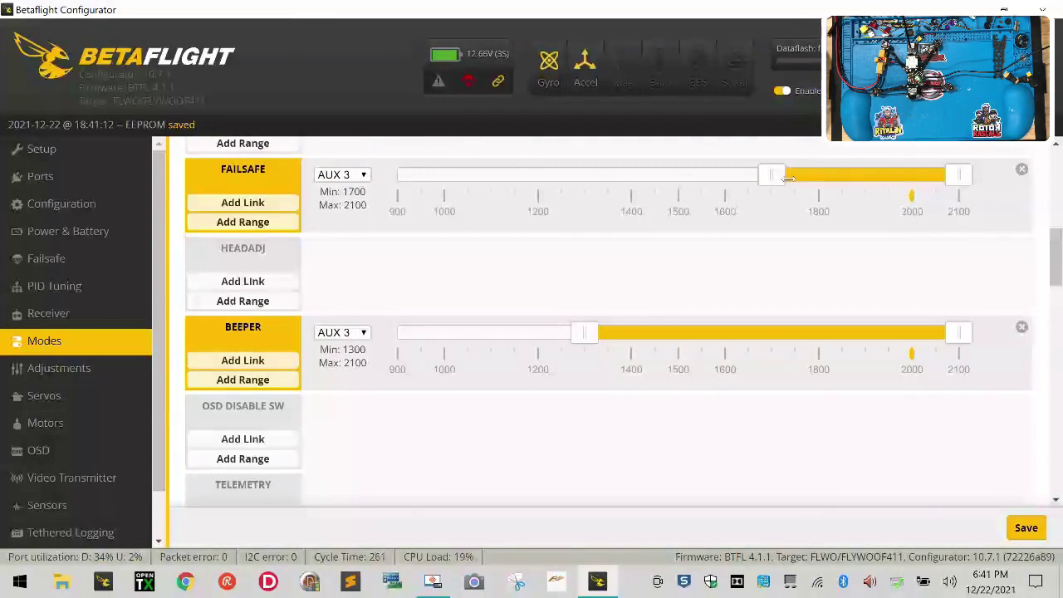
Check the AUX channels on the Receiver page, and remove the BEEPER range from the modes and save
{"action": "left_click", "coordinate": [93, 315]}
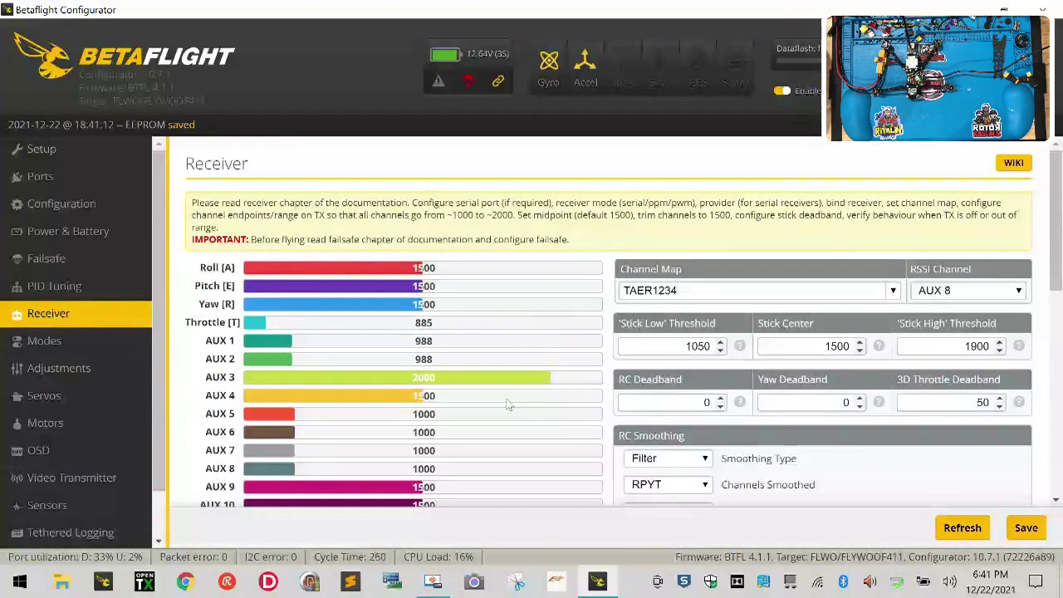
{"action": "left_click", "coordinate": [41, 340]}
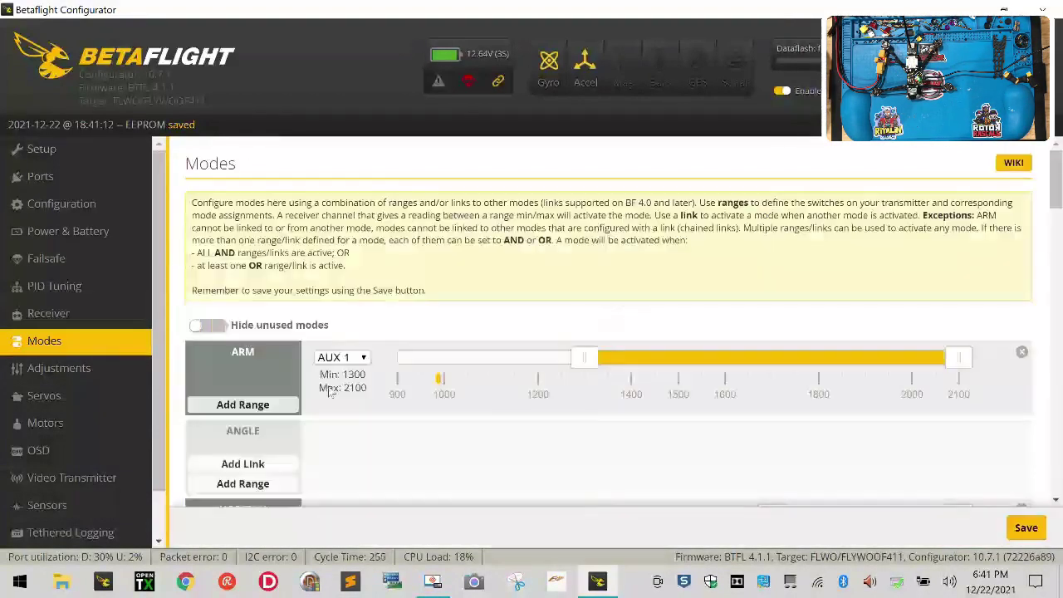
{"action": "scroll", "coordinate": [450, 425], "scroll_direction": "down", "scroll_amount": 10}
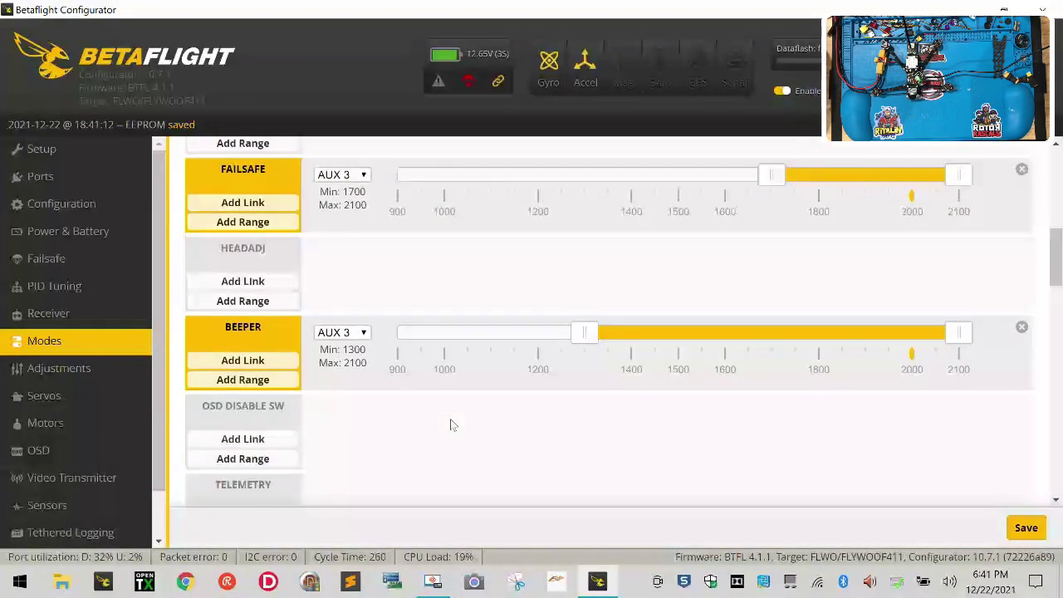
{"action": "left_click", "coordinate": [1023, 328]}
{"action": "left_click", "coordinate": [1016, 535]}
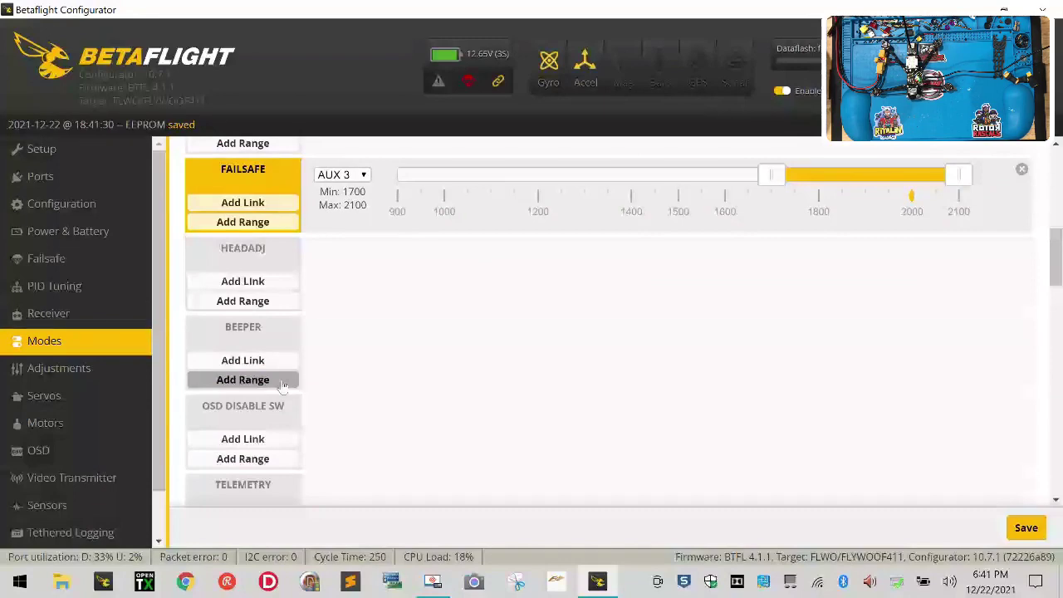
{"action": "scroll", "coordinate": [282, 385], "scroll_direction": "up", "scroll_amount": 10}
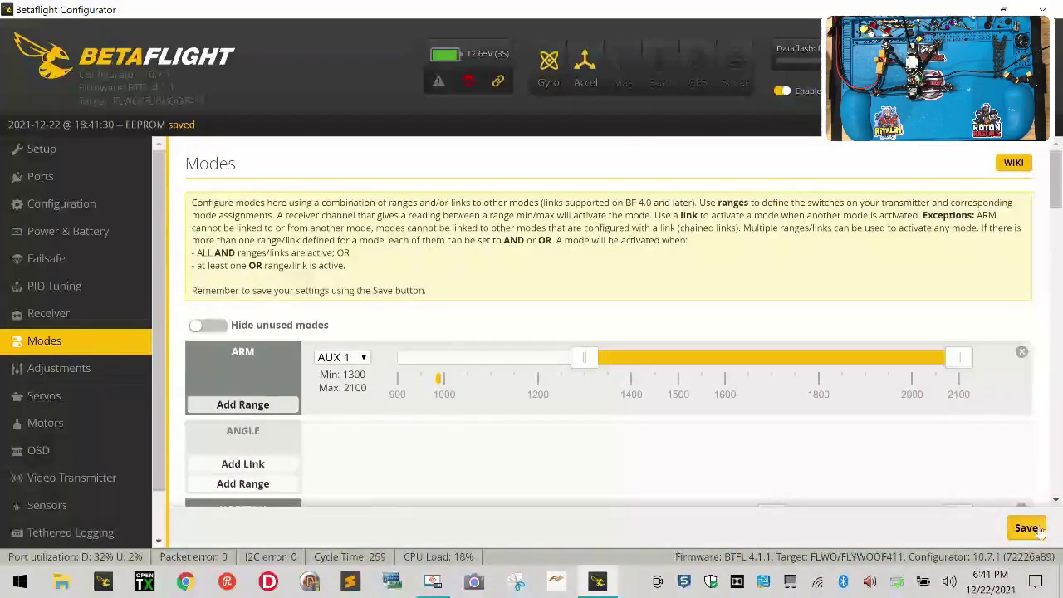
{"action": "left_click", "coordinate": [104, 318]}
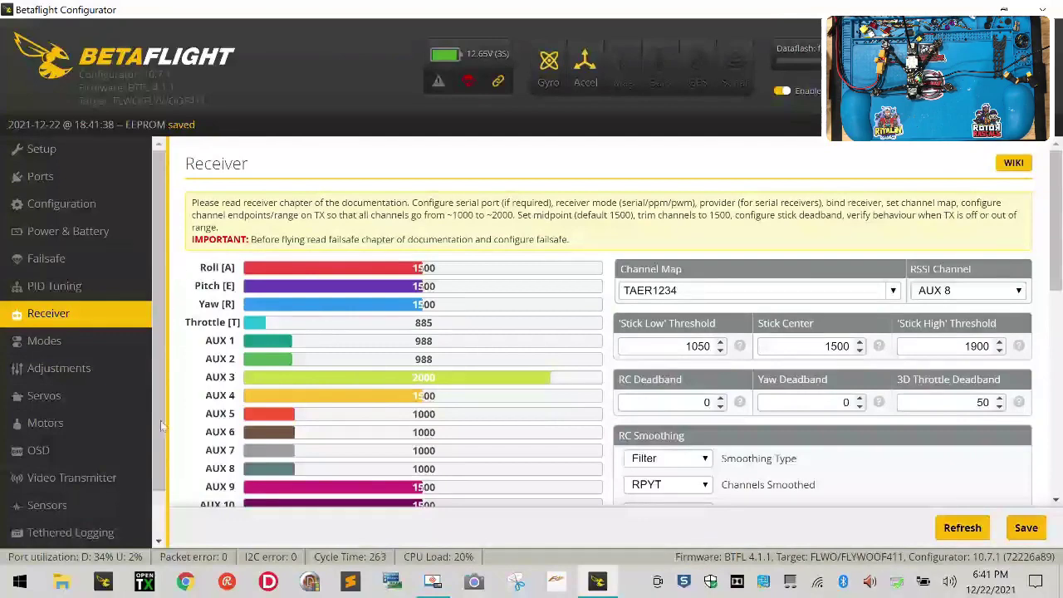
Open the CLI and run the version command
{"action": "scroll", "coordinate": [91, 465], "scroll_direction": "down", "scroll_amount": 1}
{"action": "left_click", "coordinate": [97, 540]}
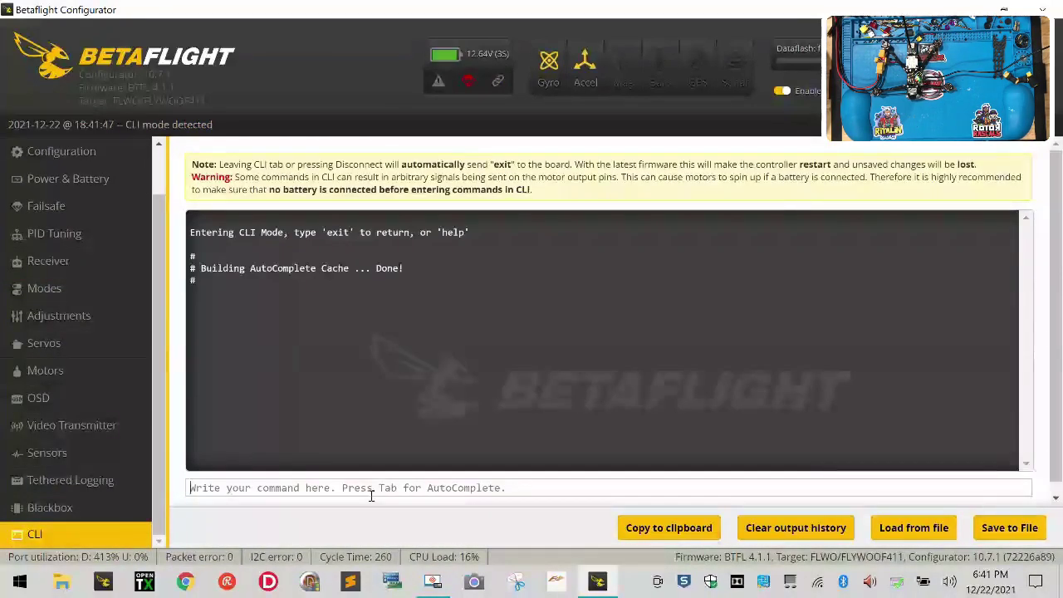
{"action": "type", "text": "vers"}
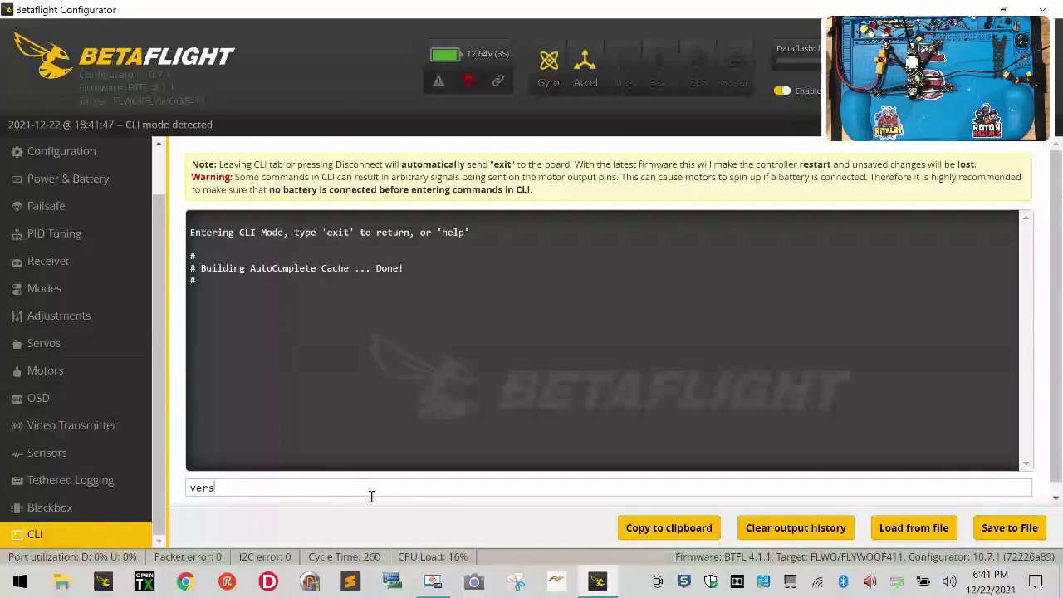
{"action": "type", "text": "ion"}
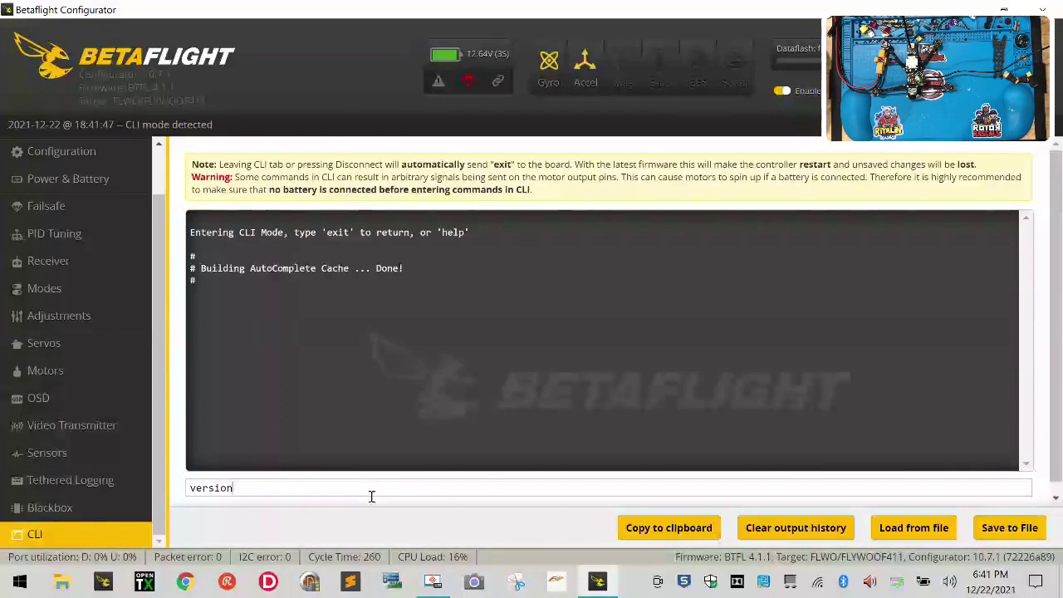
{"action": "key", "text": "Return"}
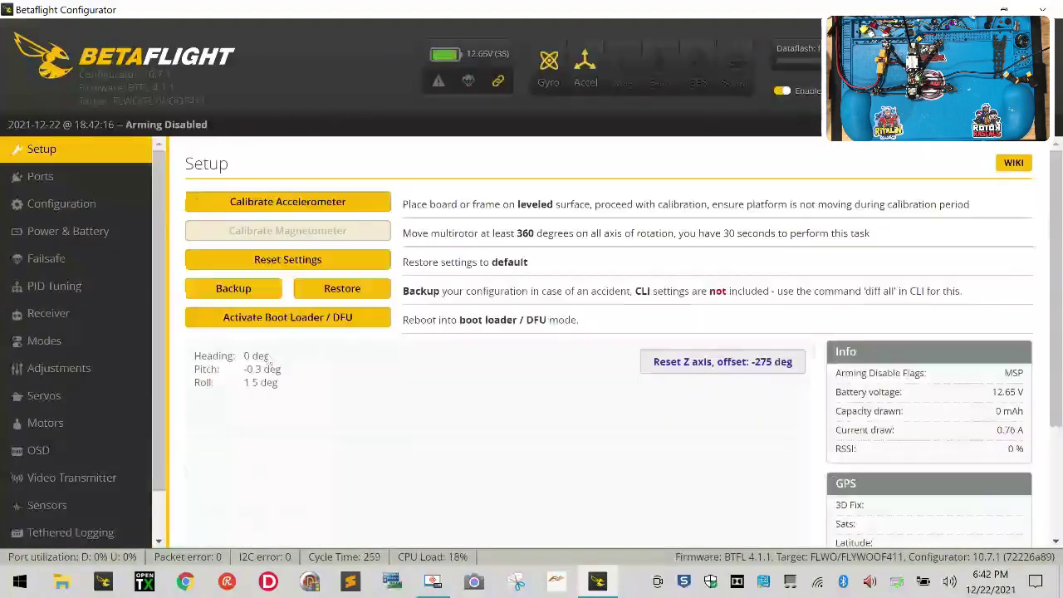
Reopen the CLI and run the dump command to output the full flight controller configuration
{"action": "scroll", "coordinate": [75, 482], "scroll_direction": "down", "scroll_amount": 2}
{"action": "left_click", "coordinate": [73, 530]}
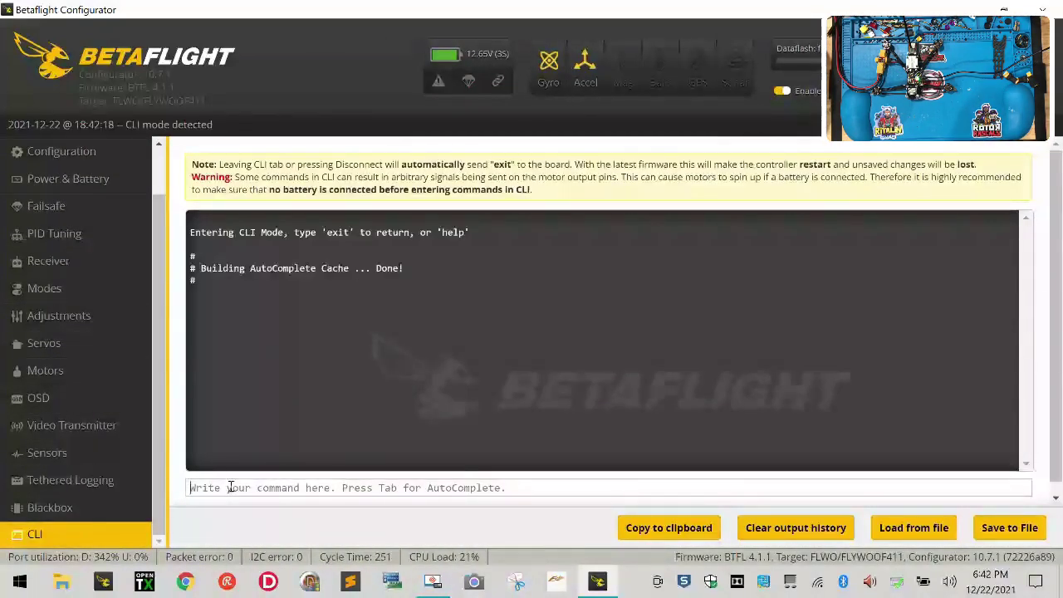
{"action": "type", "text": "dump"}
{"action": "key", "text": "Return"}
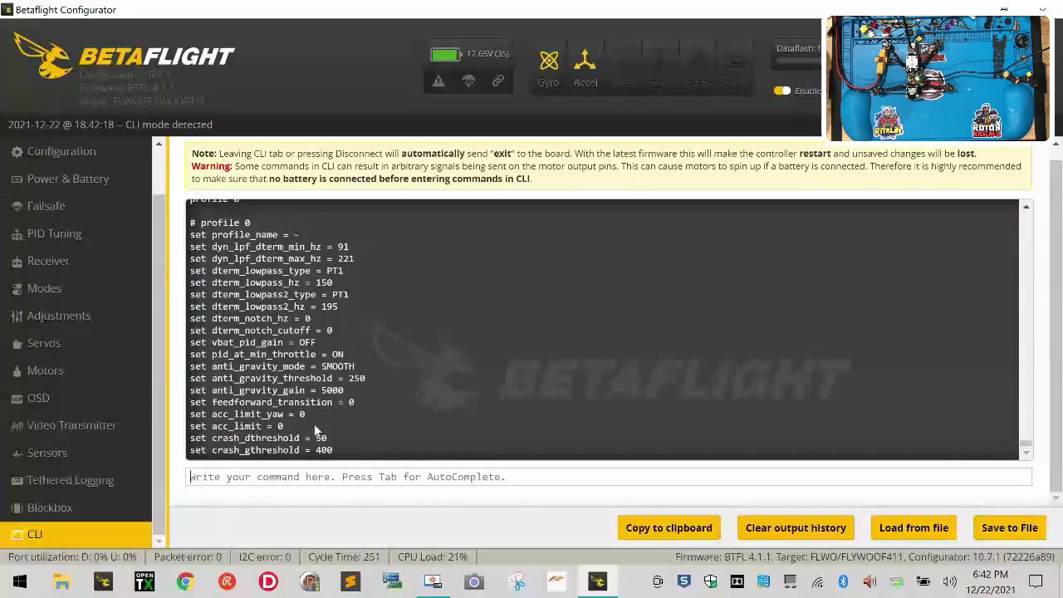
{"action": "scroll", "coordinate": [300, 424], "scroll_direction": "up", "scroll_amount": 2}
{"action": "scroll", "coordinate": [283, 415], "scroll_direction": "down", "scroll_amount": 2}
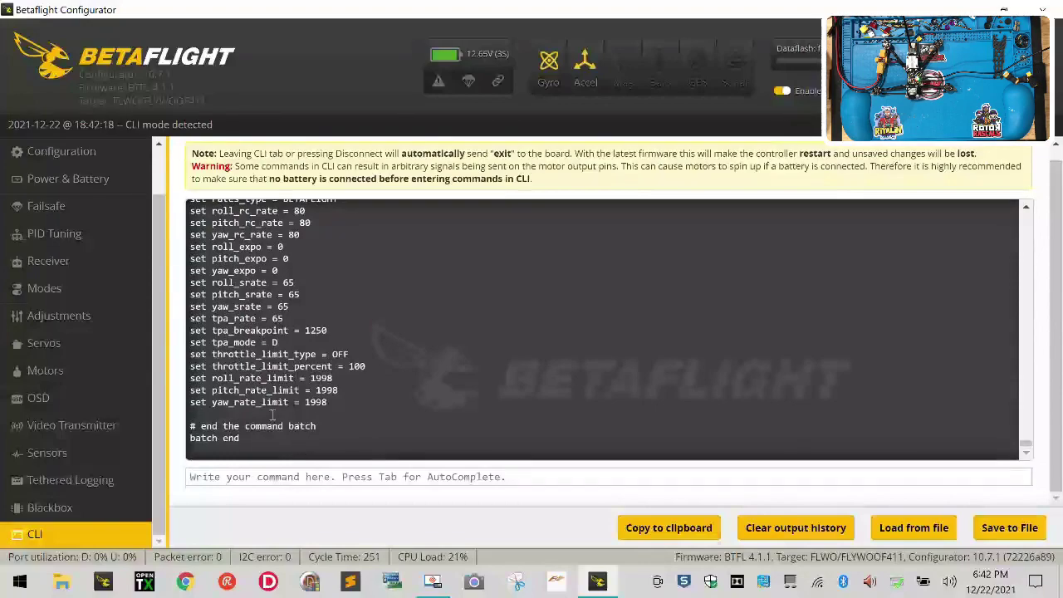
Copy the entire dump output from its "# dump" line through "batch end"
{"action": "left_click_drag", "start_coordinate": [271, 414], "coordinate": [191, 293]}
{"action": "right_click", "coordinate": [209, 295]}
{"action": "left_click", "coordinate": [226, 304]}
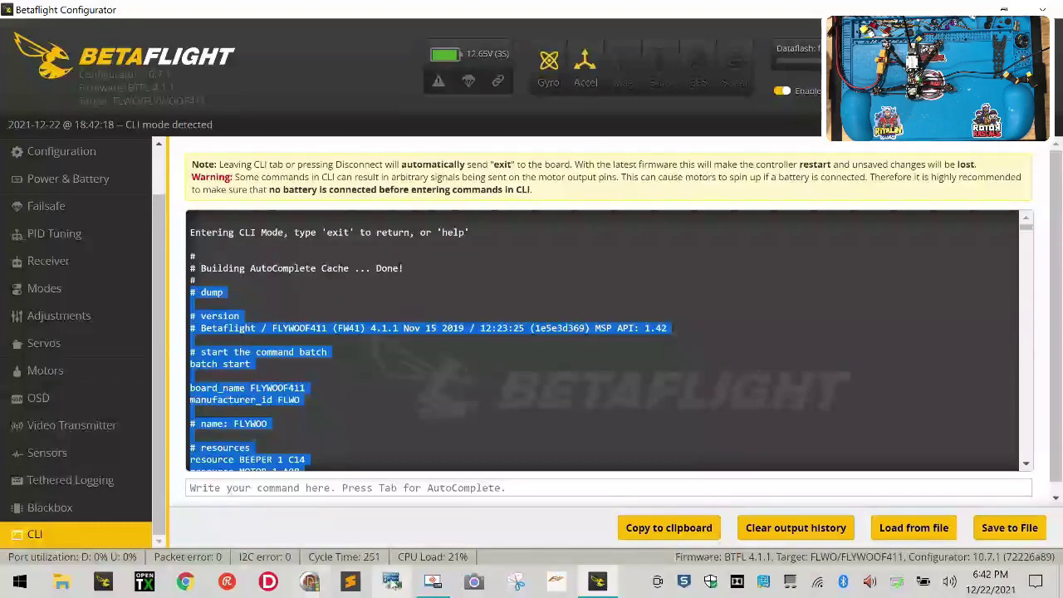
Switch to Sublime Text, decline the update and paste the copied dump into a new file
{"action": "left_click", "coordinate": [350, 582]}
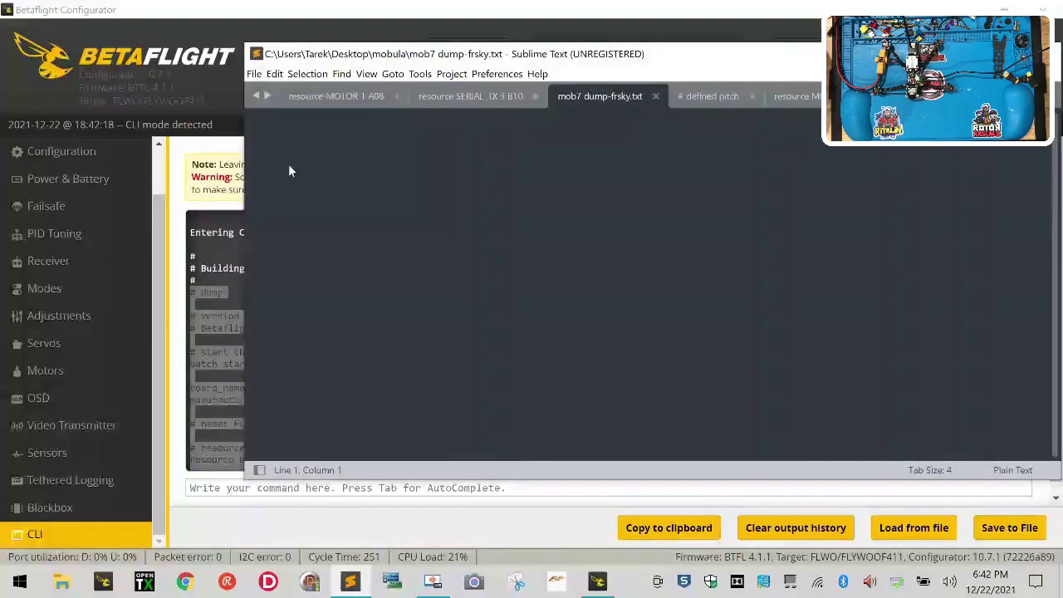
{"action": "key", "text": "ctrl+v"}
{"action": "key", "text": "alt+Tab"}
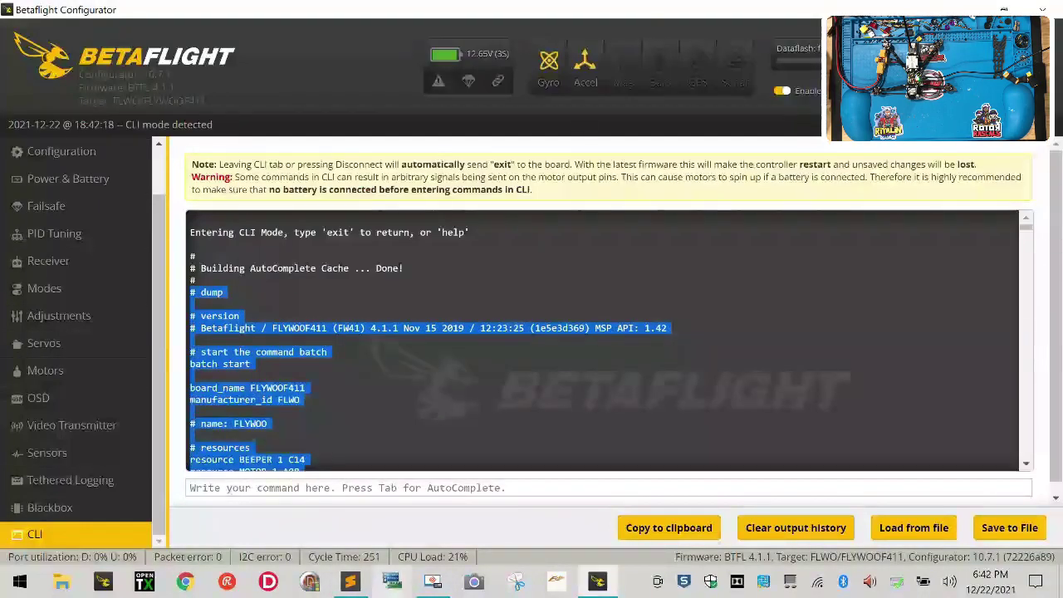
{"action": "left_click", "coordinate": [350, 582]}
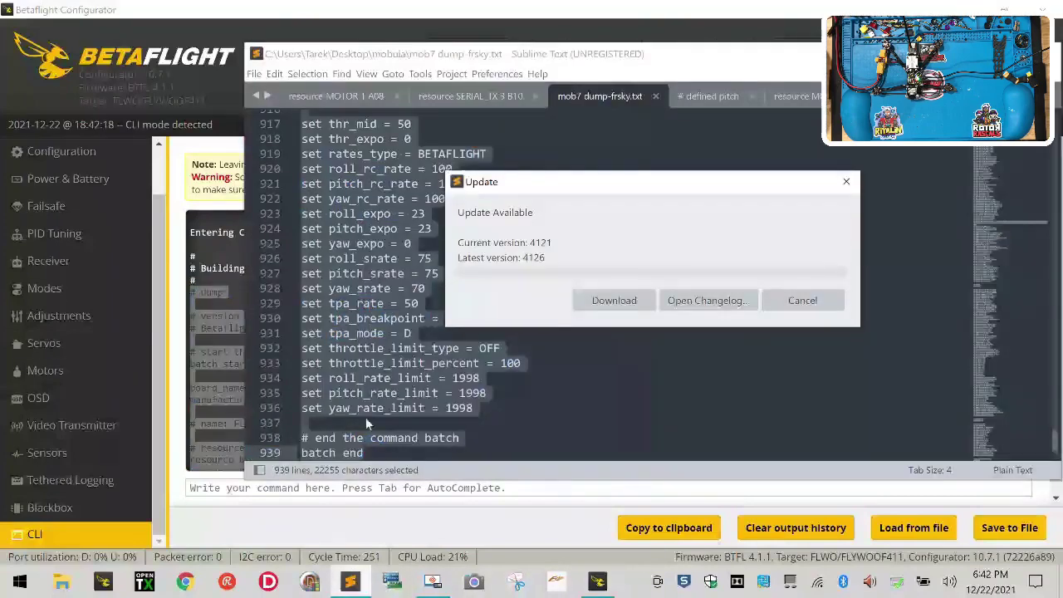
{"action": "left_click", "coordinate": [803, 300]}
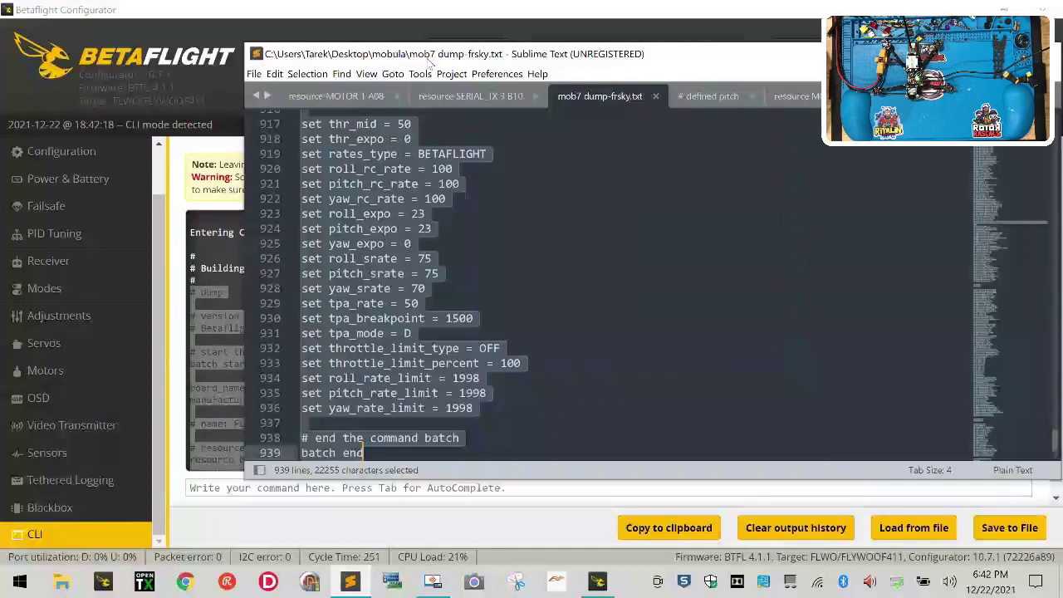
{"action": "left_click", "coordinate": [254, 75]}
{"action": "left_click", "coordinate": [274, 88]}
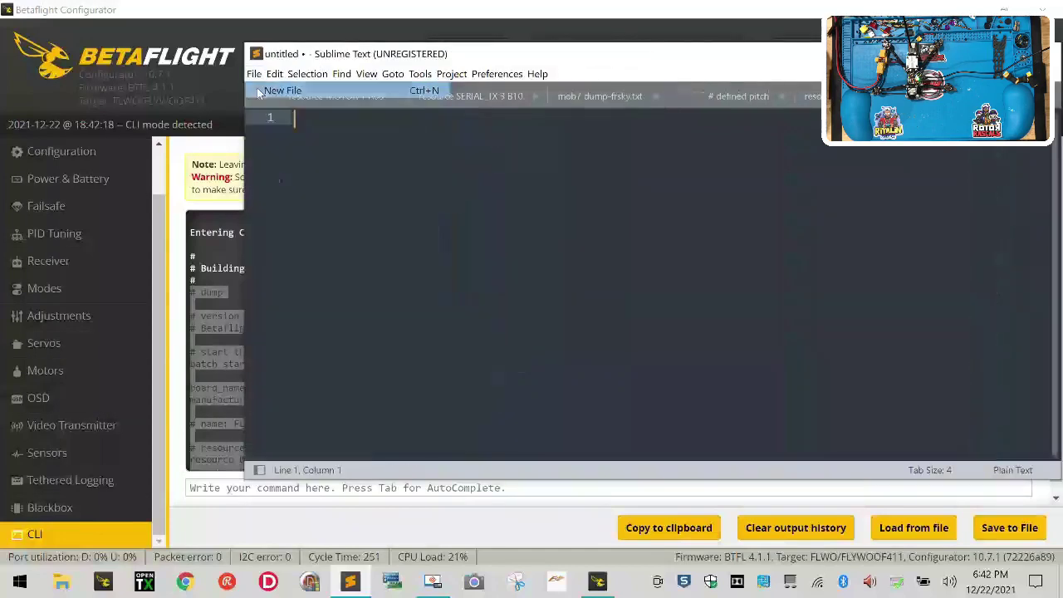
{"action": "right_click", "coordinate": [368, 164]}
{"action": "left_click", "coordinate": [397, 216]}
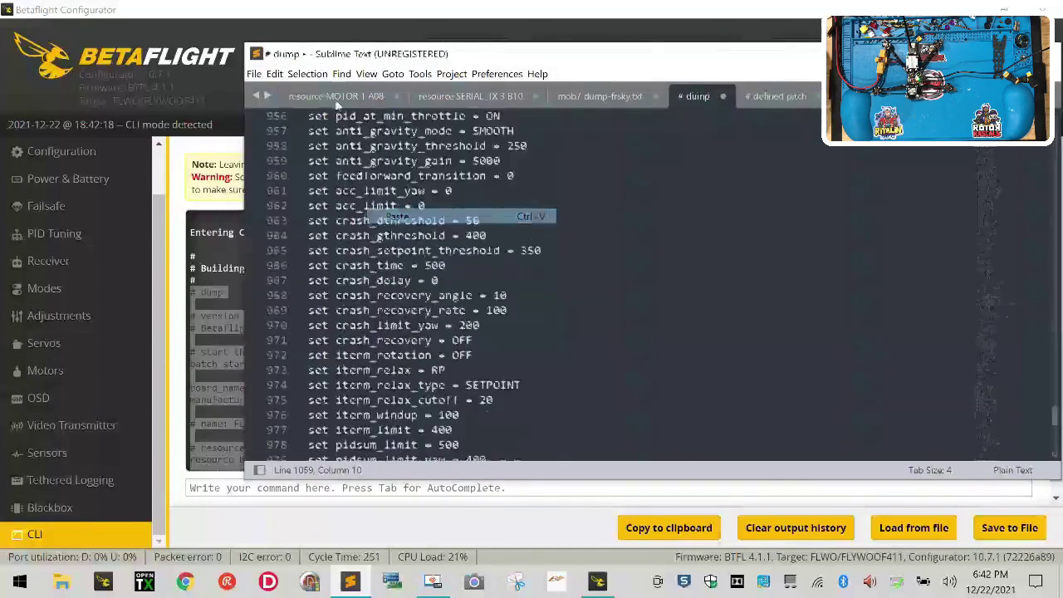
Start saving the dump as a new file and create a folder named flywoo on the Desktop for it
{"action": "left_click", "coordinate": [258, 74]}
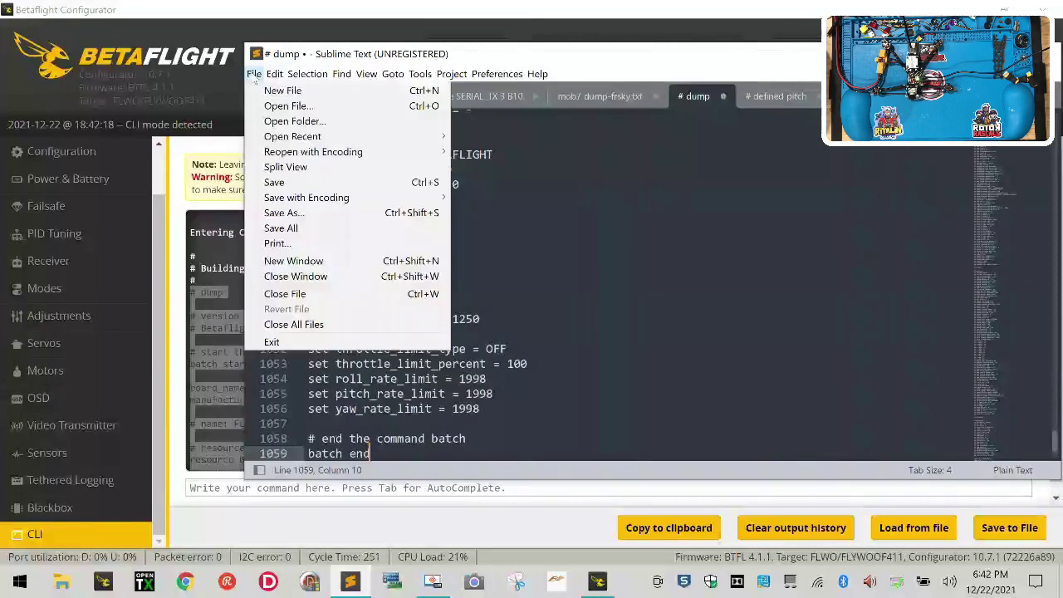
{"action": "left_click", "coordinate": [277, 213]}
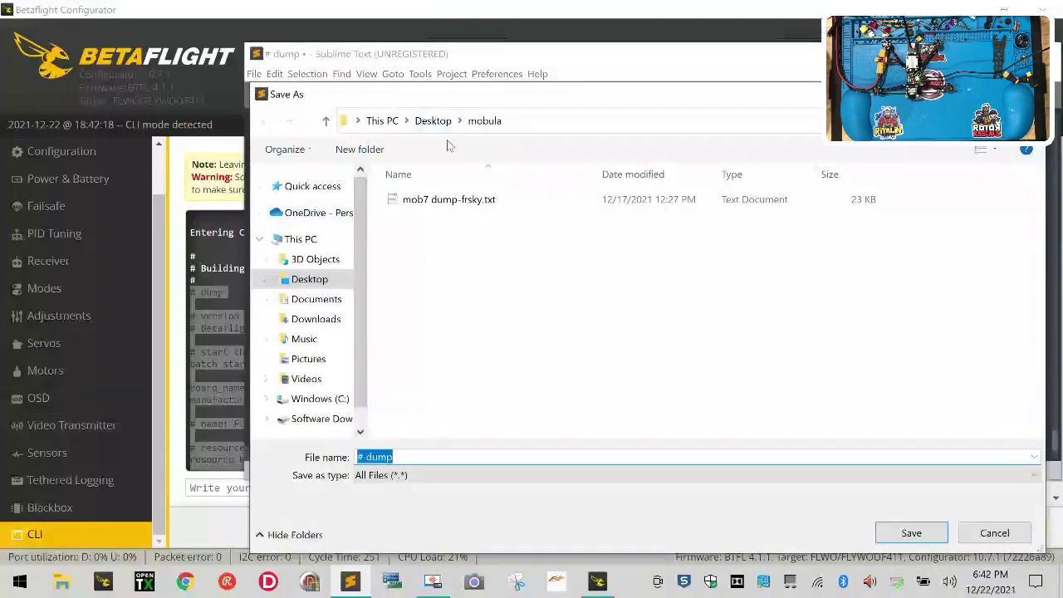
{"action": "left_click", "coordinate": [433, 121]}
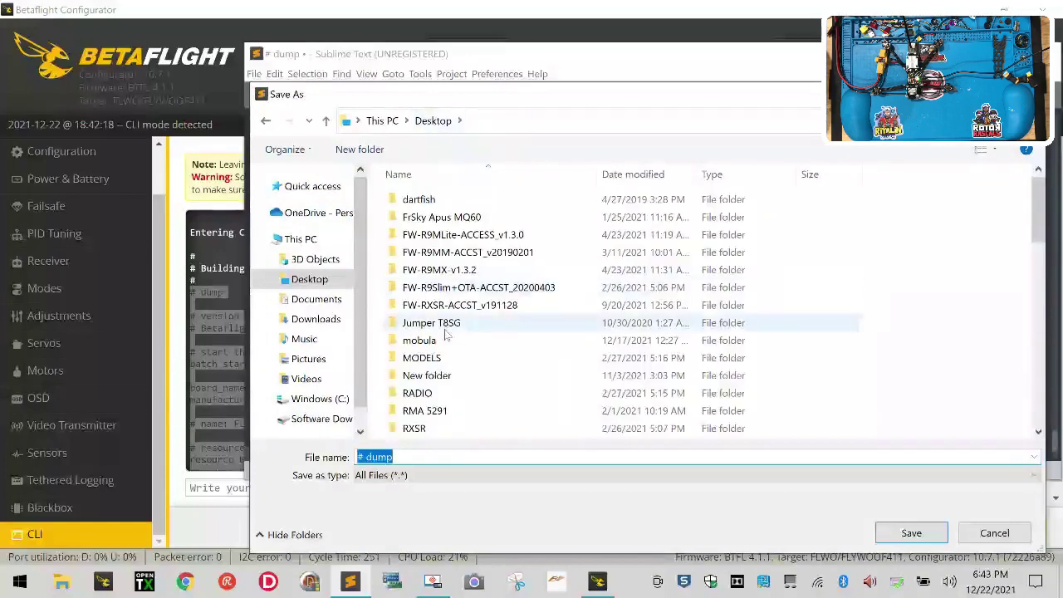
{"action": "scroll", "coordinate": [446, 335], "scroll_direction": "down", "scroll_amount": 2}
{"action": "scroll", "coordinate": [446, 336], "scroll_direction": "up", "scroll_amount": 2}
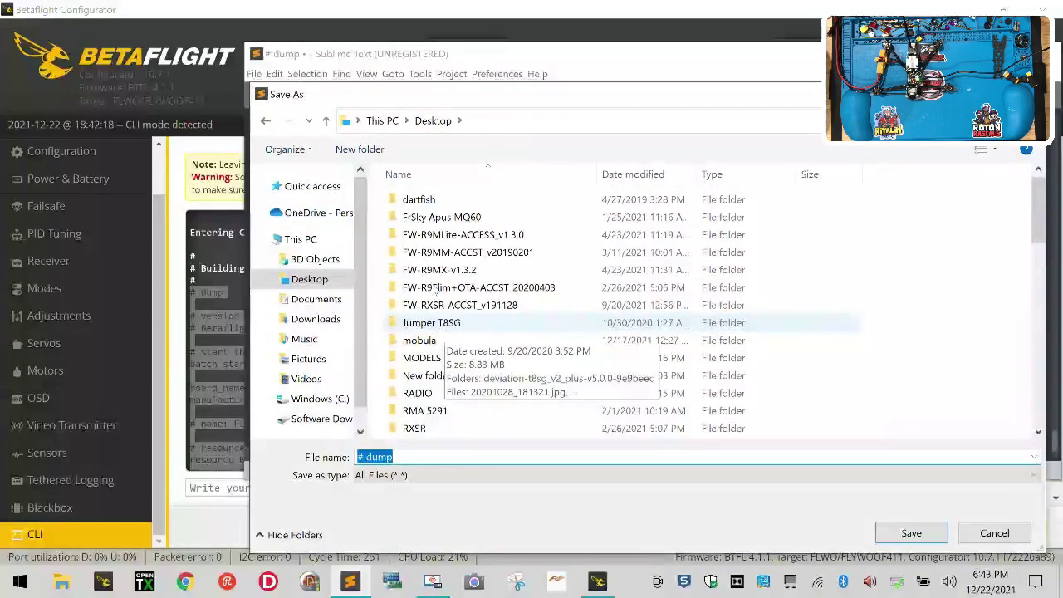
{"action": "left_click", "coordinate": [366, 151]}
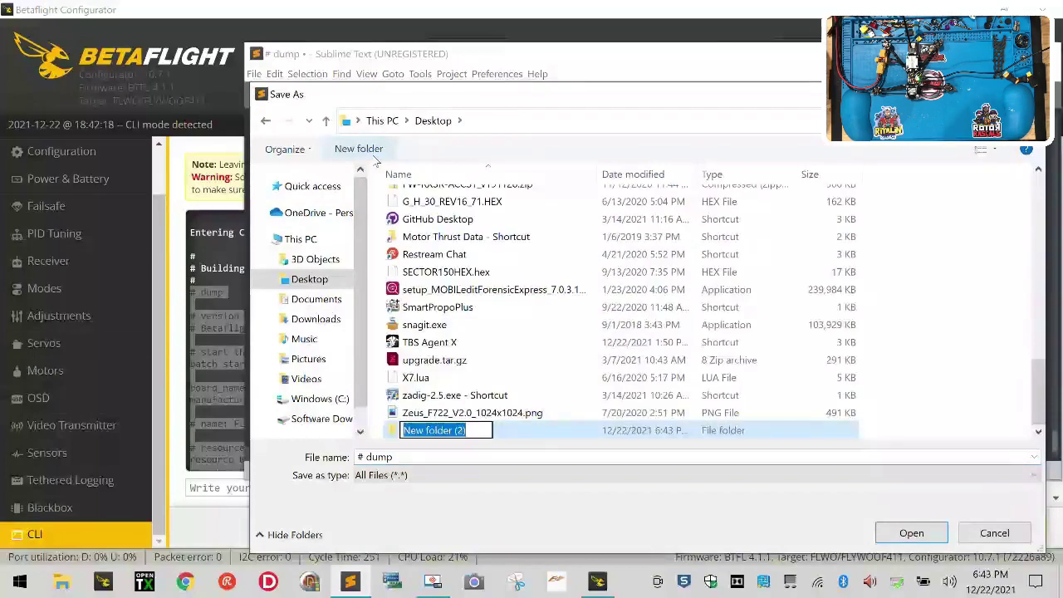
{"action": "type", "text": "flywoo"}
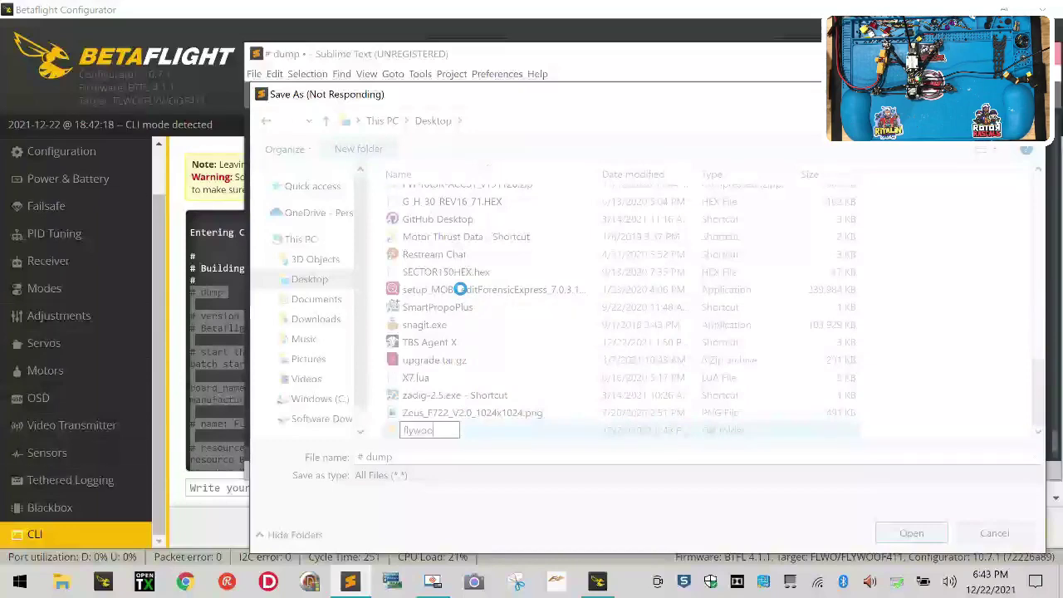
{"action": "key", "text": "Return"}
{"action": "key", "text": "Up"}
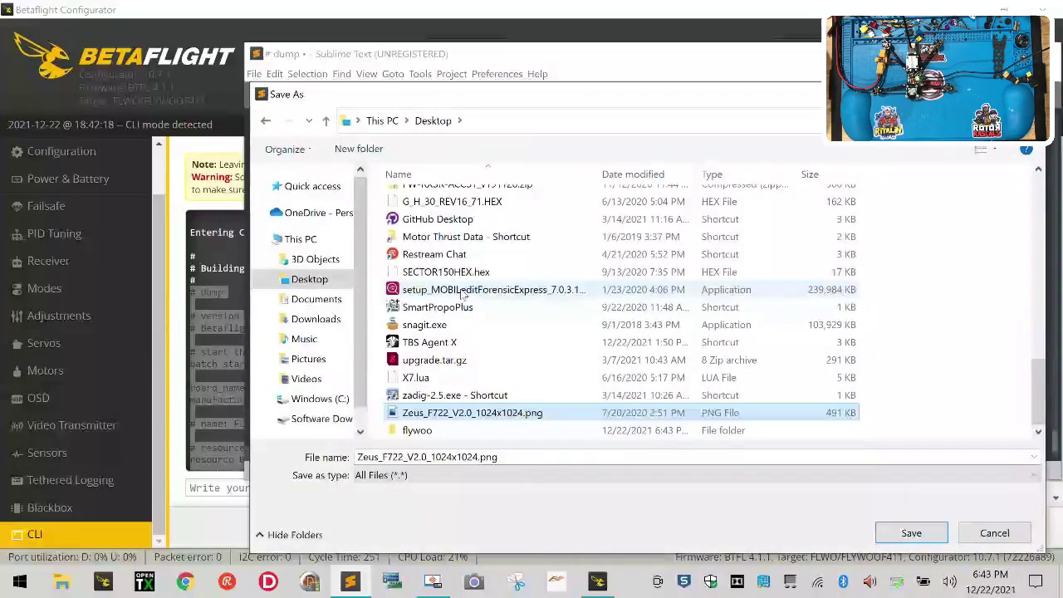
Save the dump inside the flywoo folder as "flywoo expllr dump file.txt"
{"action": "double_click", "coordinate": [417, 430]}
{"action": "left_click", "coordinate": [525, 457]}
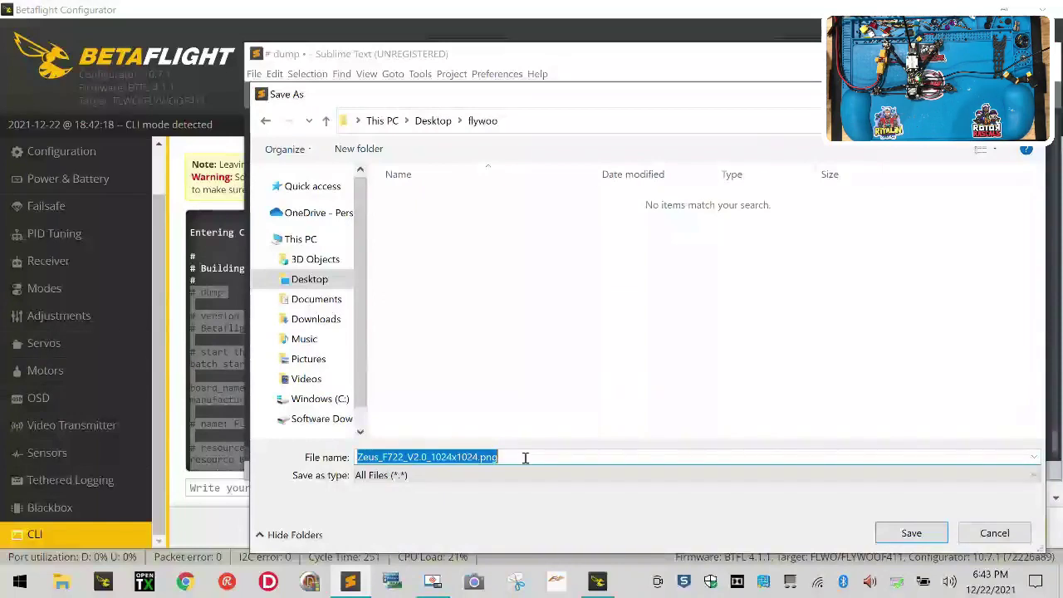
{"action": "type", "text": "flywoo expllr"}
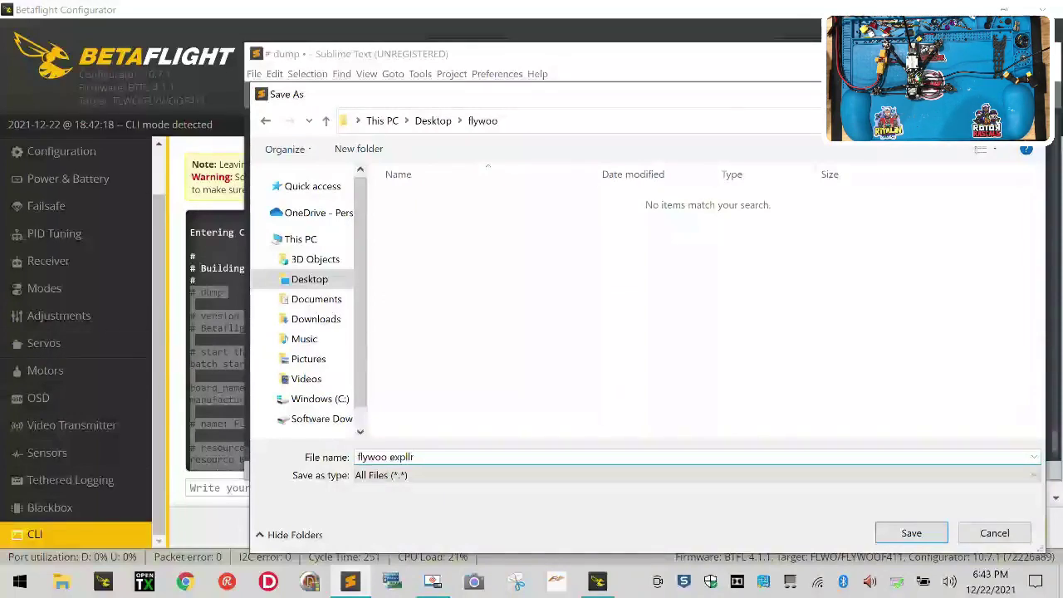
{"action": "type", "text": "le.txt"}
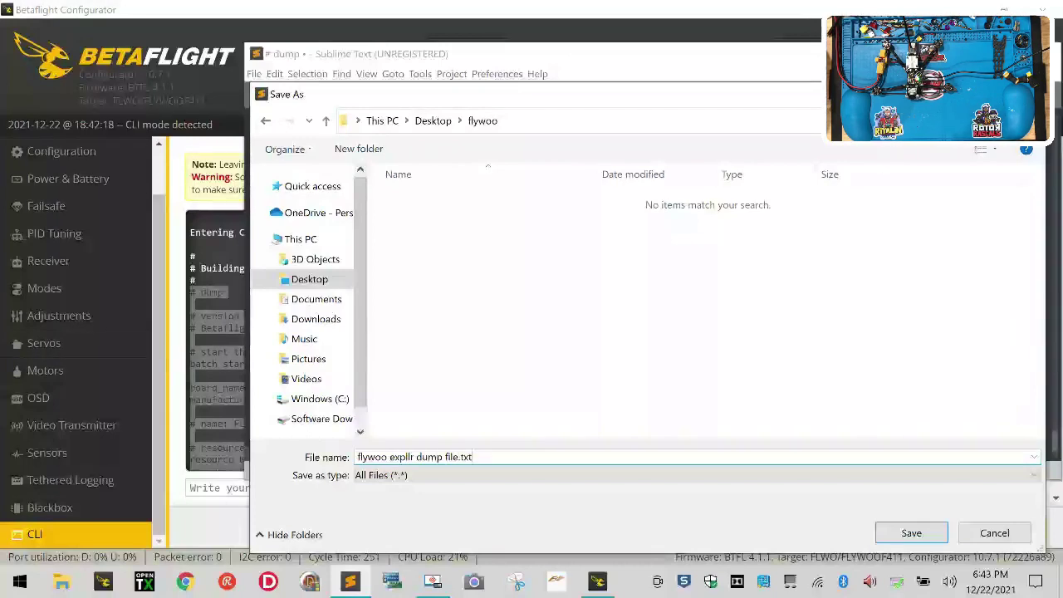
{"action": "key", "text": "Return"}
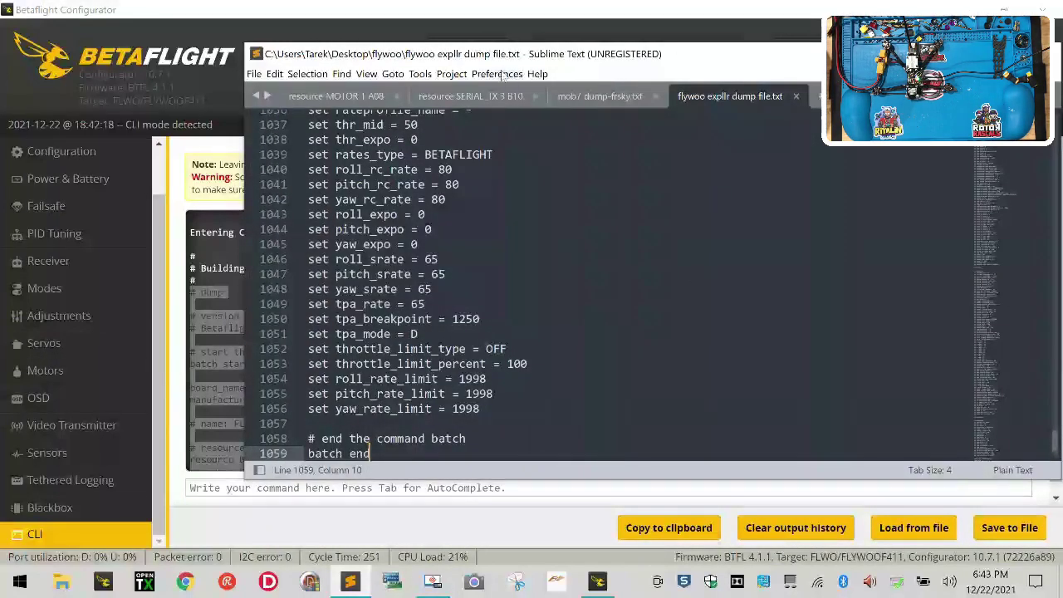
Switch to Betaflight's firmware flasher, choose the FLYWOOF411 board with version 4.2.11 and load that firmware online
{"action": "left_click", "coordinate": [129, 86]}
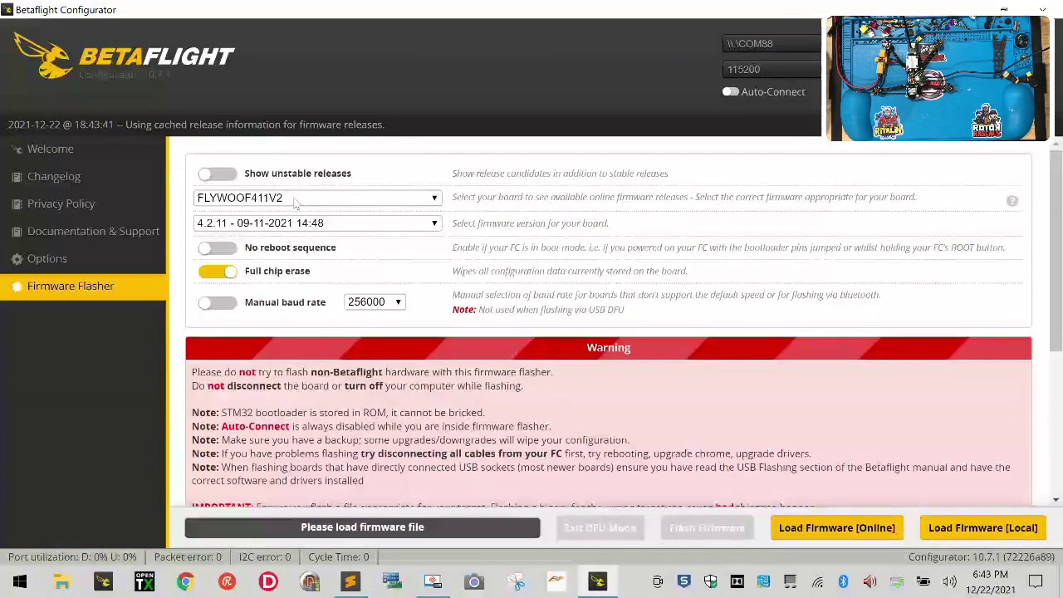
{"action": "left_click", "coordinate": [295, 200]}
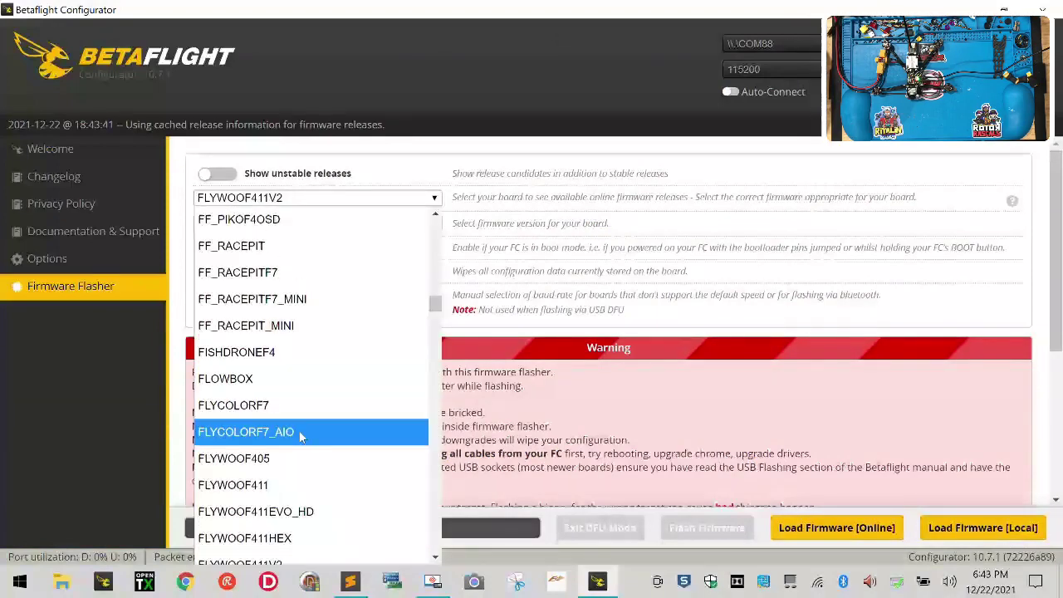
{"action": "left_click", "coordinate": [300, 471]}
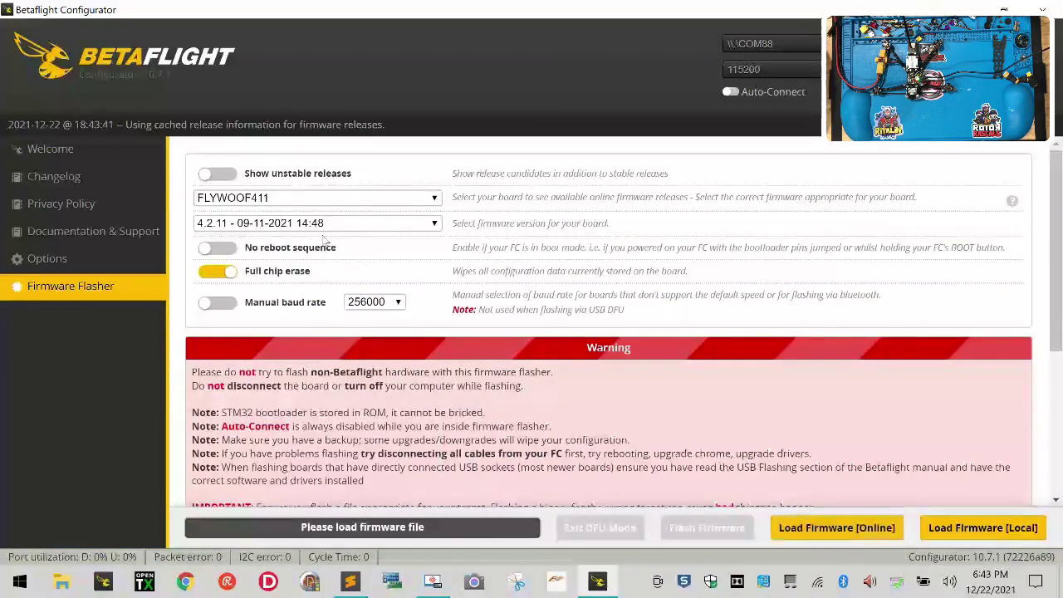
{"action": "left_click", "coordinate": [330, 224]}
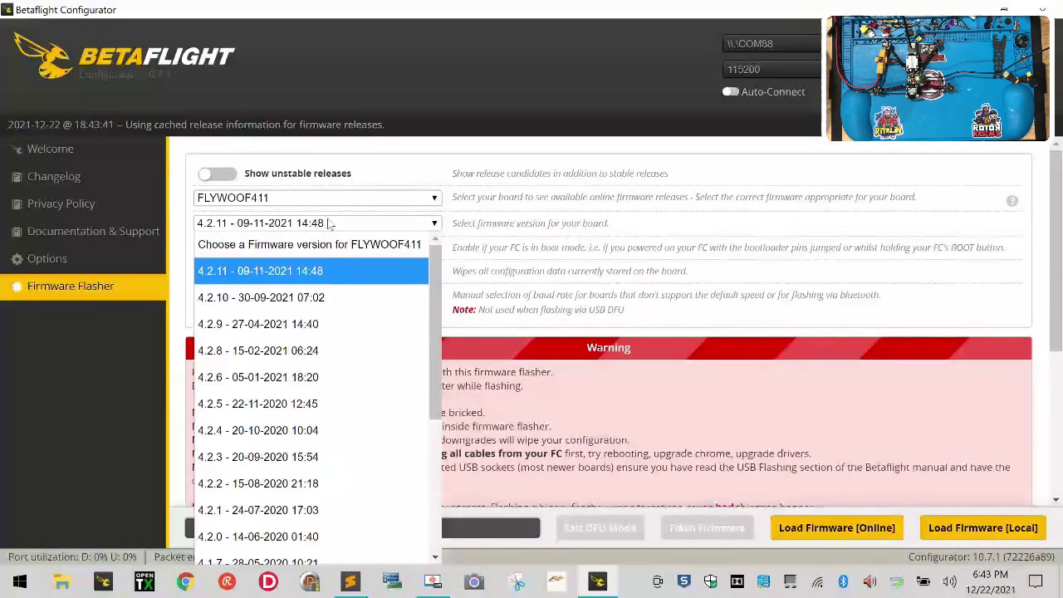
{"action": "left_click", "coordinate": [249, 268]}
{"action": "left_click", "coordinate": [839, 528]}
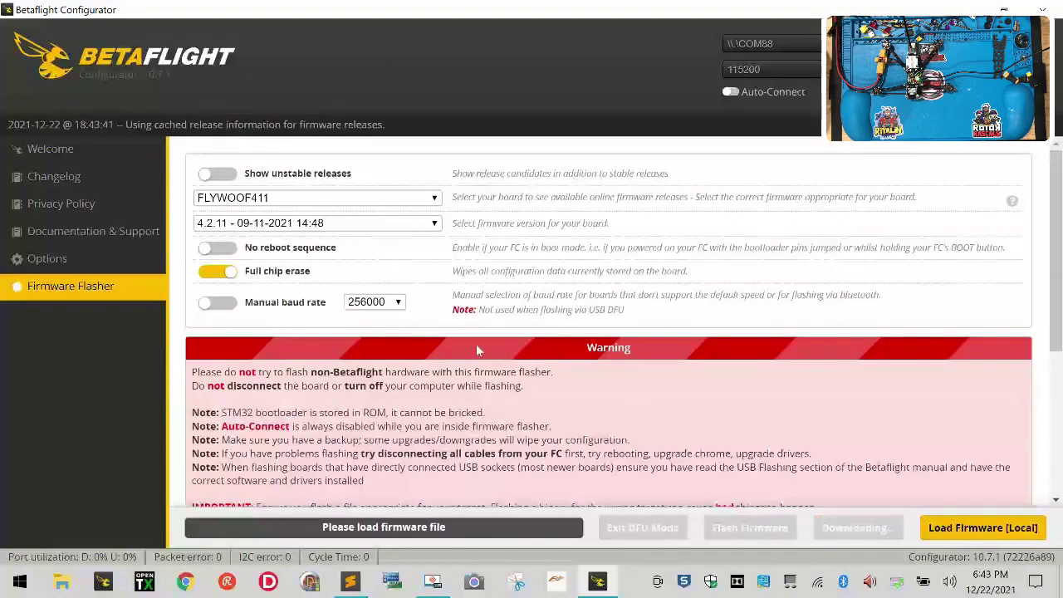
{"action": "scroll", "coordinate": [450, 344], "scroll_direction": "down", "scroll_amount": 2}
Try to flash the loaded firmware onto the flight controller and dismiss the USB device error dialogs
{"action": "left_click", "coordinate": [692, 530]}
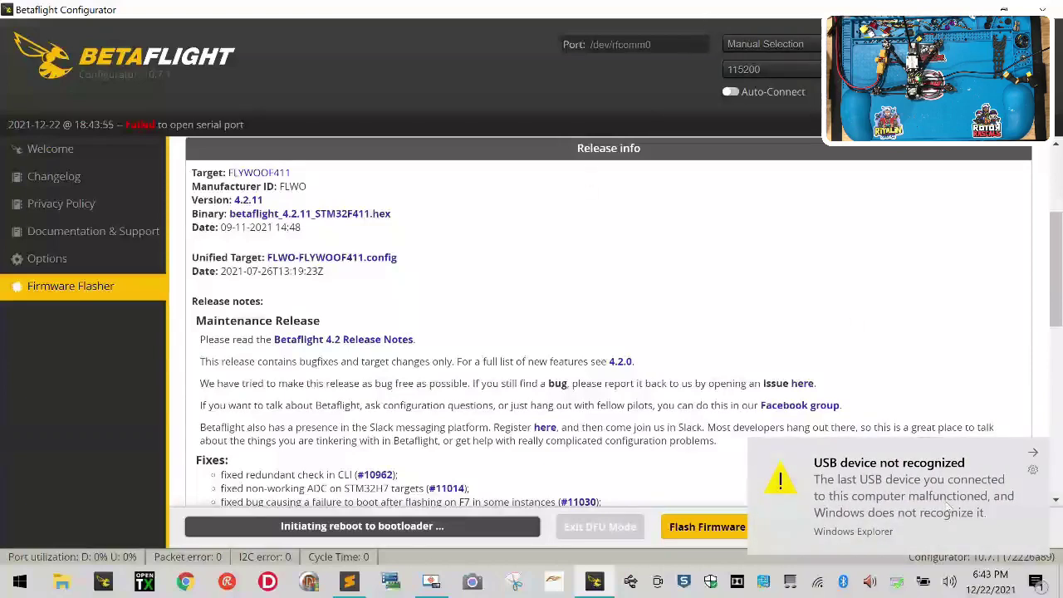
{"action": "left_click", "coordinate": [933, 529]}
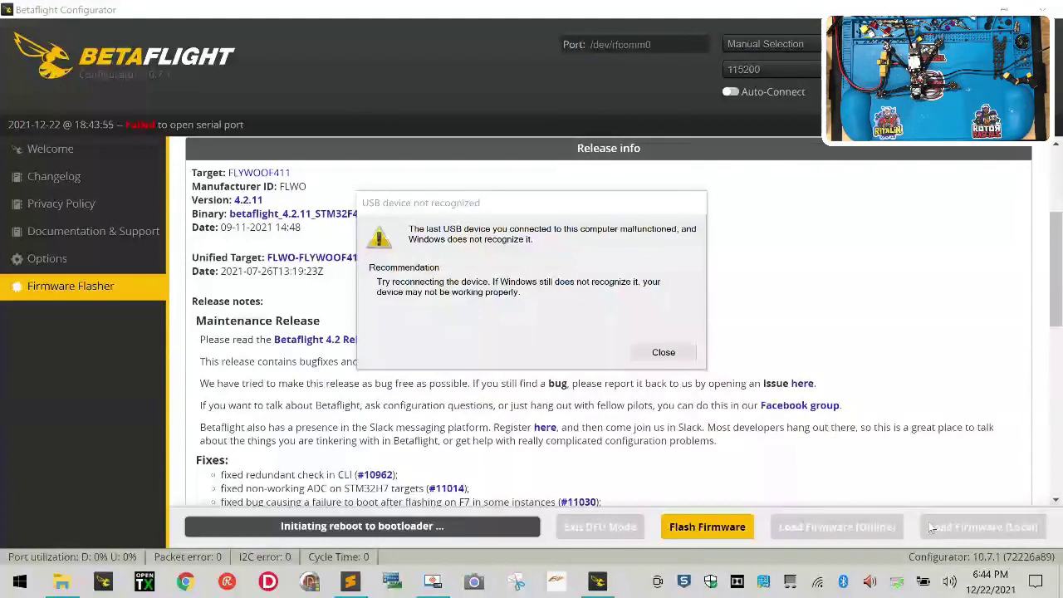
{"action": "left_click", "coordinate": [663, 352]}
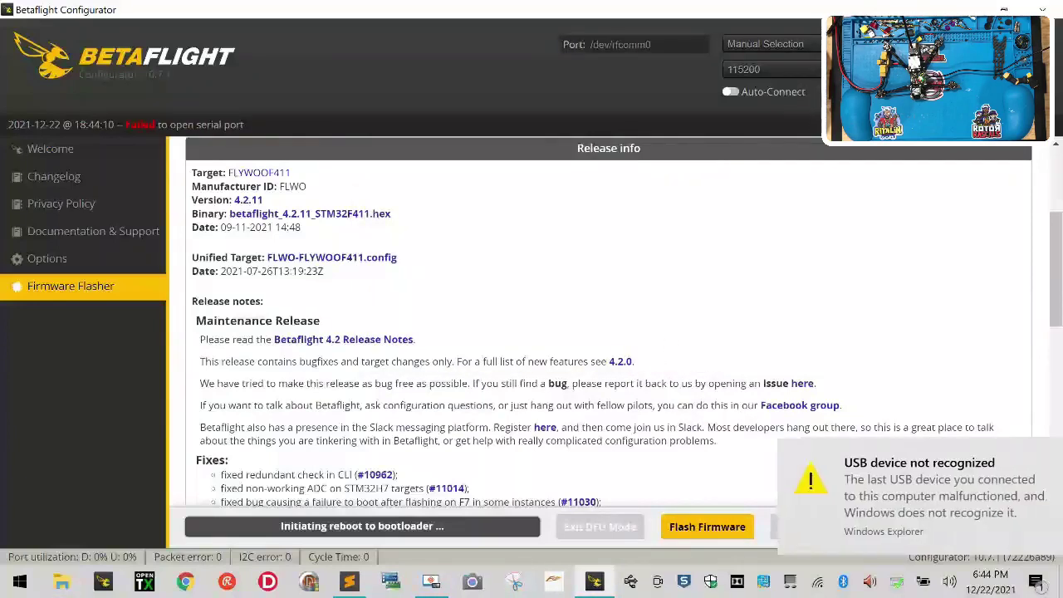
{"action": "left_click", "coordinate": [936, 490]}
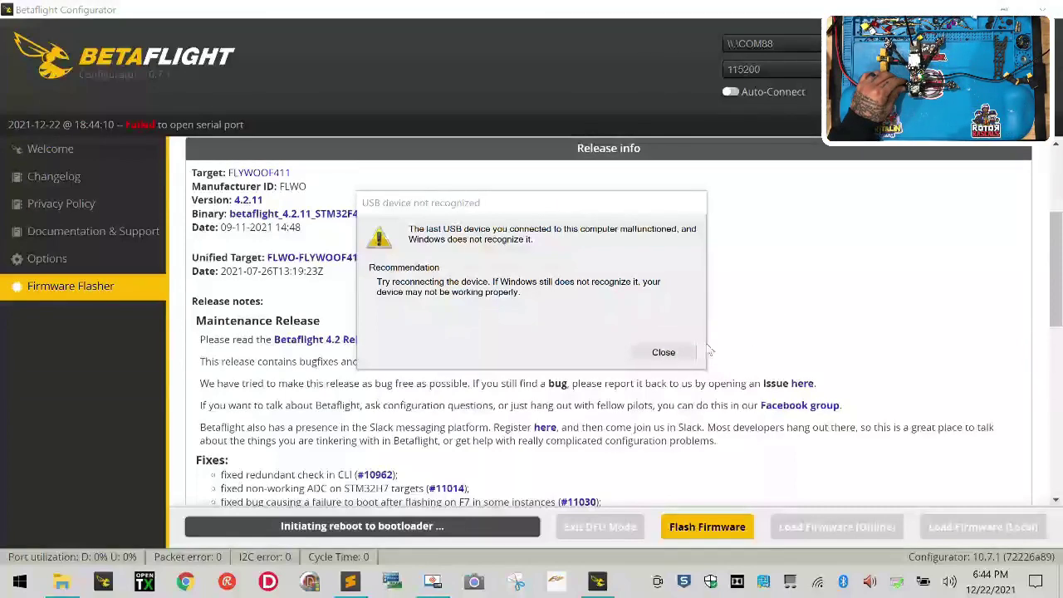
{"action": "left_click", "coordinate": [680, 353]}
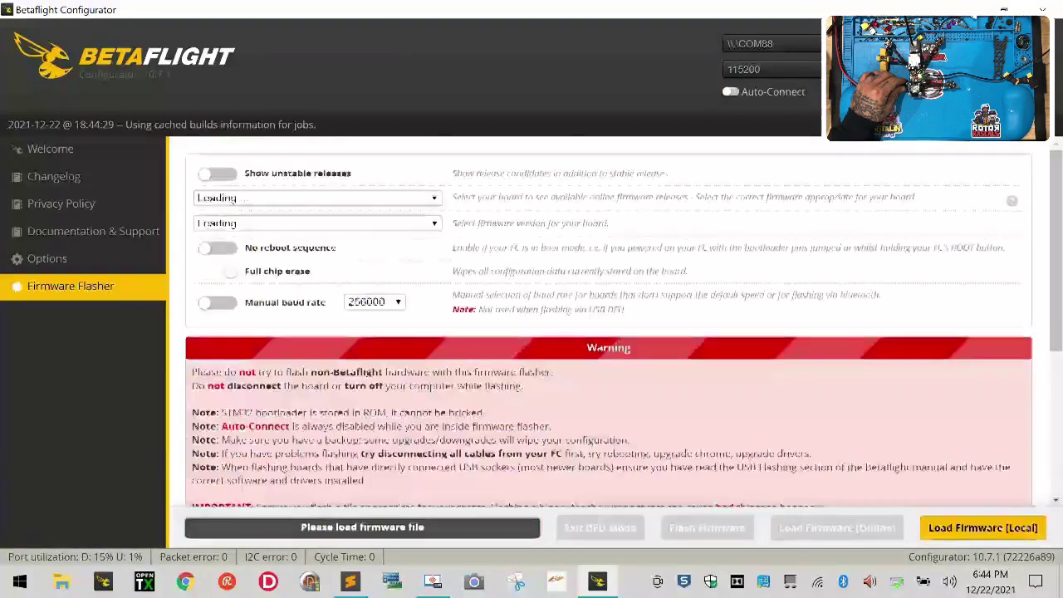
Load the FLYWOOF411 4.2.11 firmware online again and retry flashing the board
{"action": "left_click", "coordinate": [830, 532]}
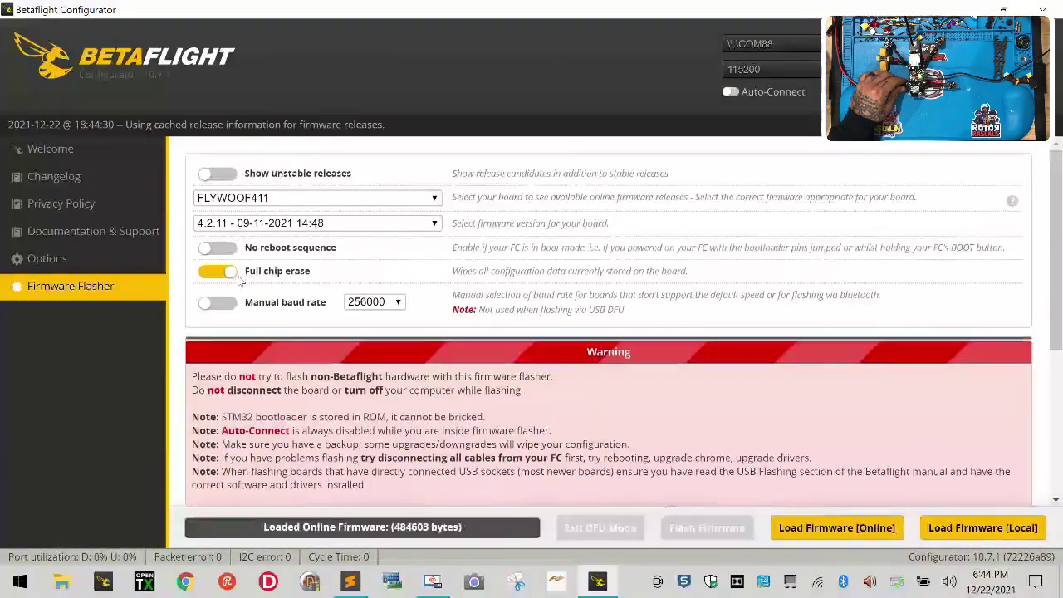
{"action": "left_click", "coordinate": [673, 526]}
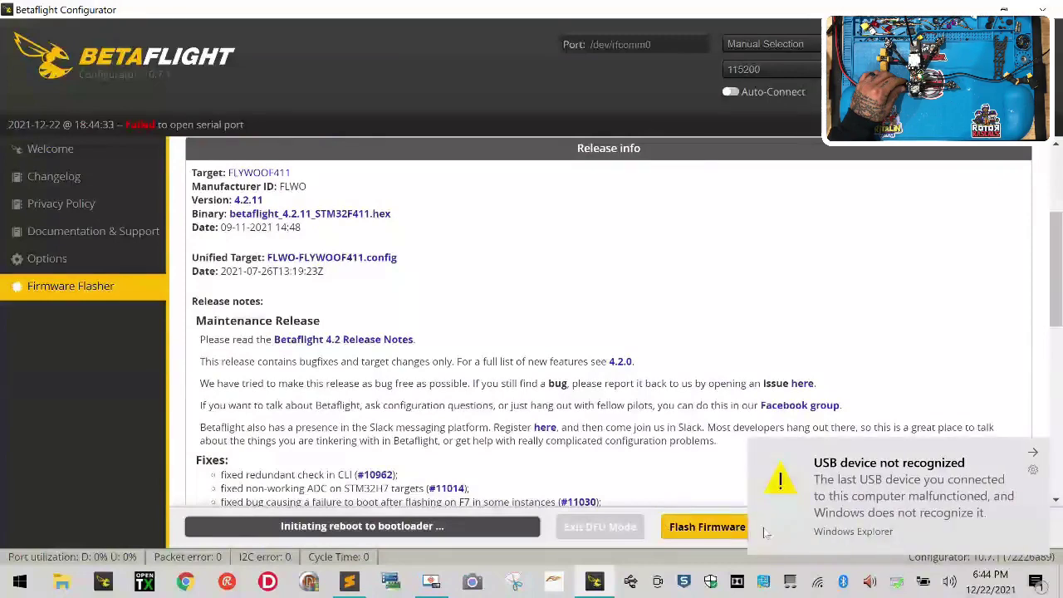
Run "control" to open the Control Panel and bring up the Universal Serial Bus controllers in Device Manager
{"action": "right_click", "coordinate": [20, 582]}
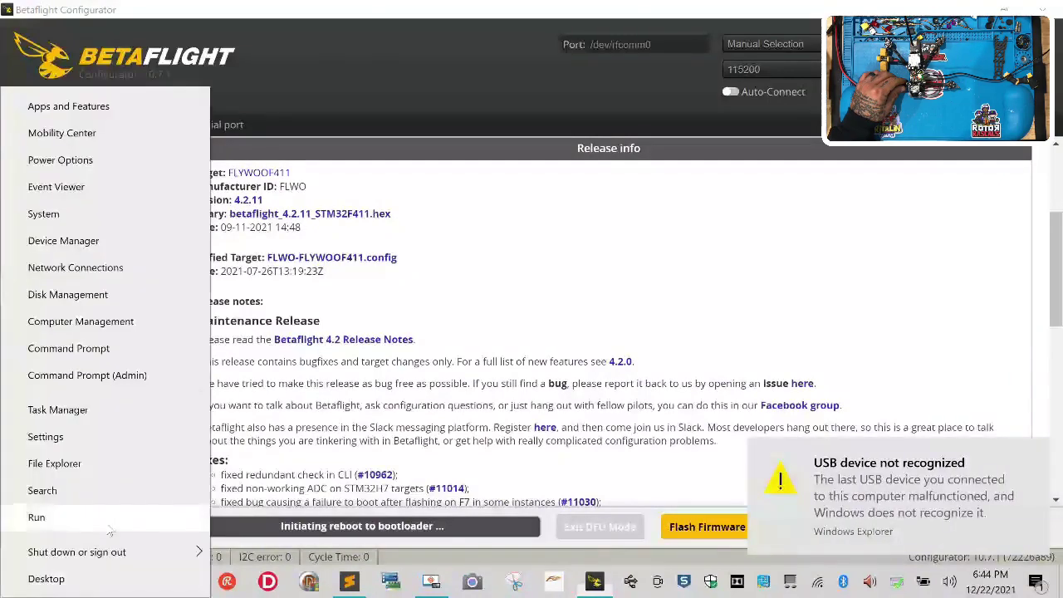
{"action": "left_click", "coordinate": [126, 513]}
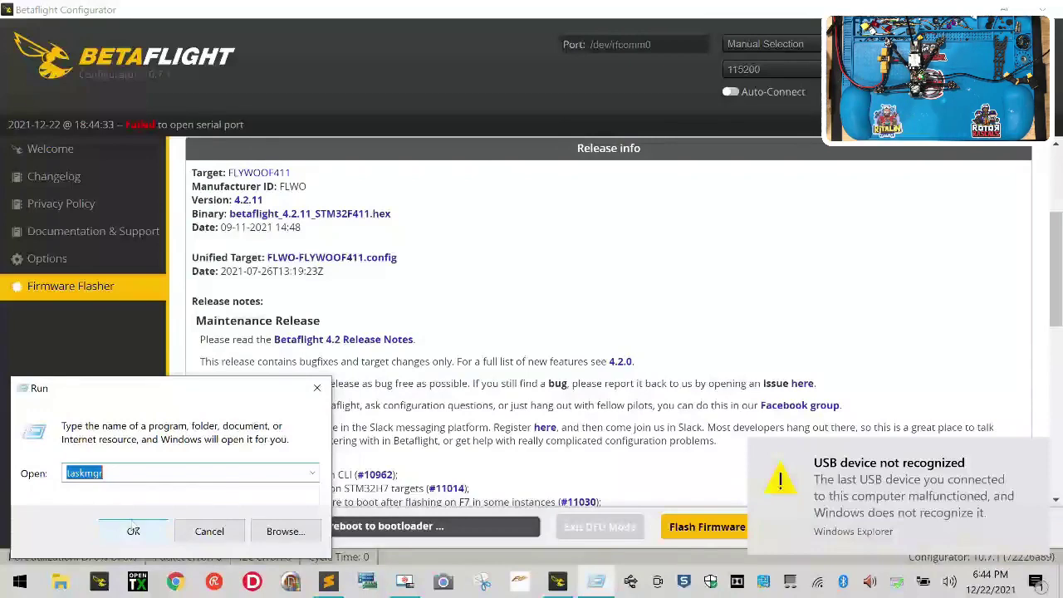
{"action": "type", "text": "control"}
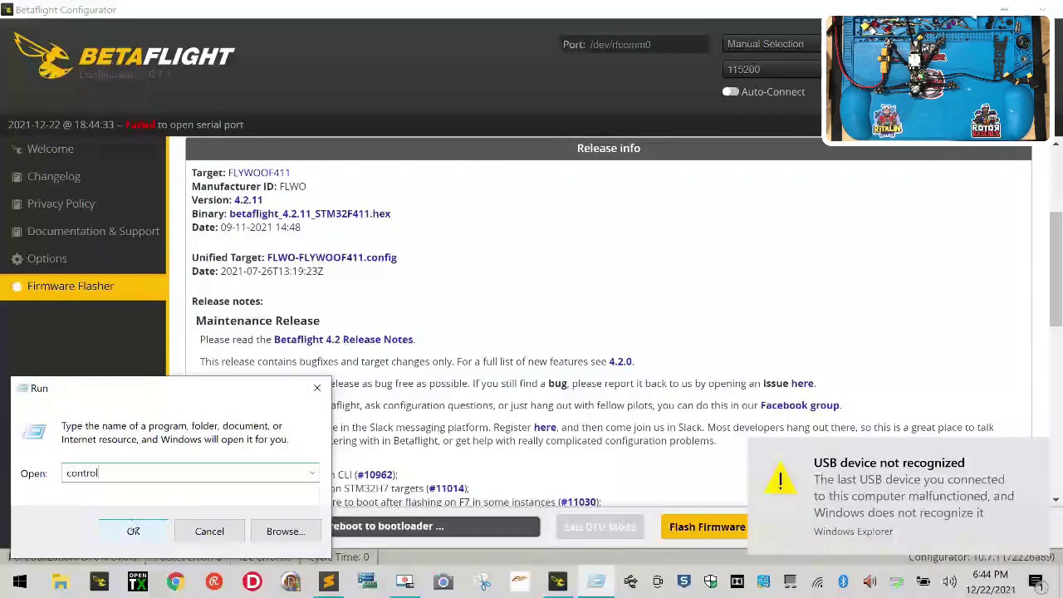
{"action": "left_click", "coordinate": [132, 524]}
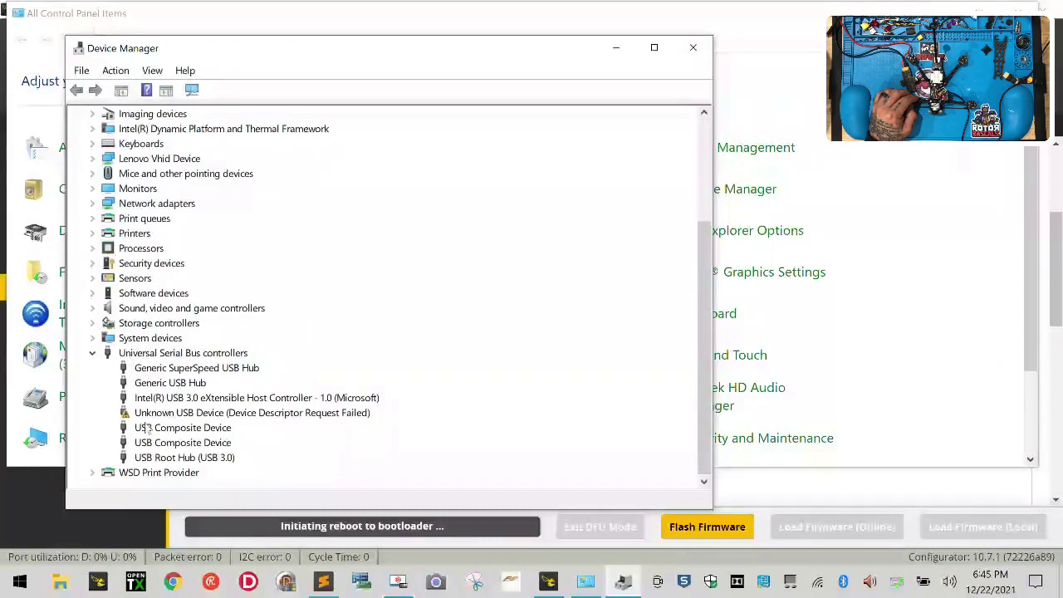
Uninstall the Unknown USB Device (Device Descriptor Request Failed) and scan for hardware changes
{"action": "left_click", "coordinate": [177, 413]}
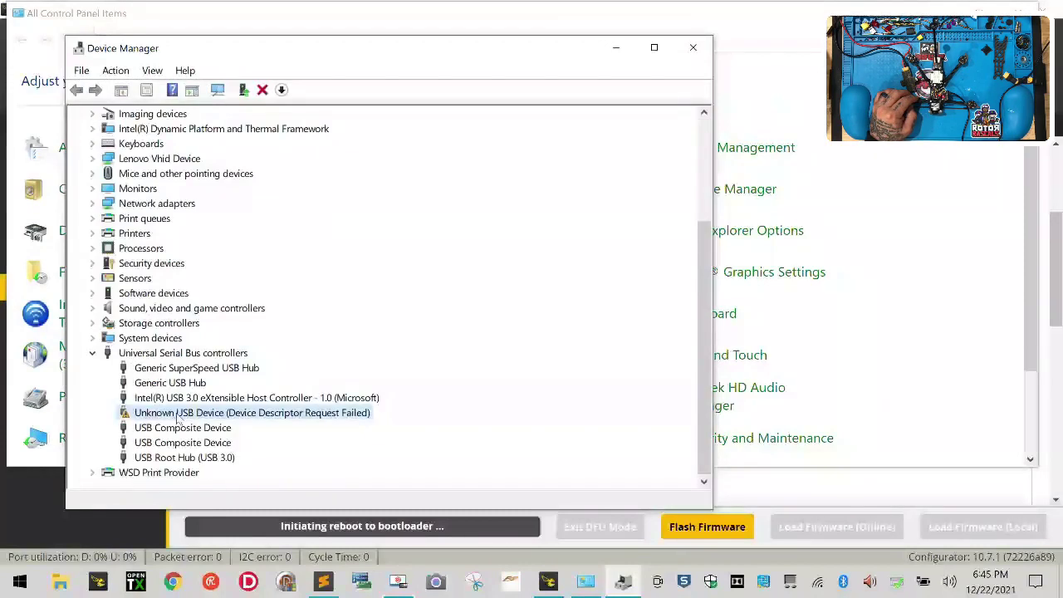
{"action": "right_click", "coordinate": [199, 414]}
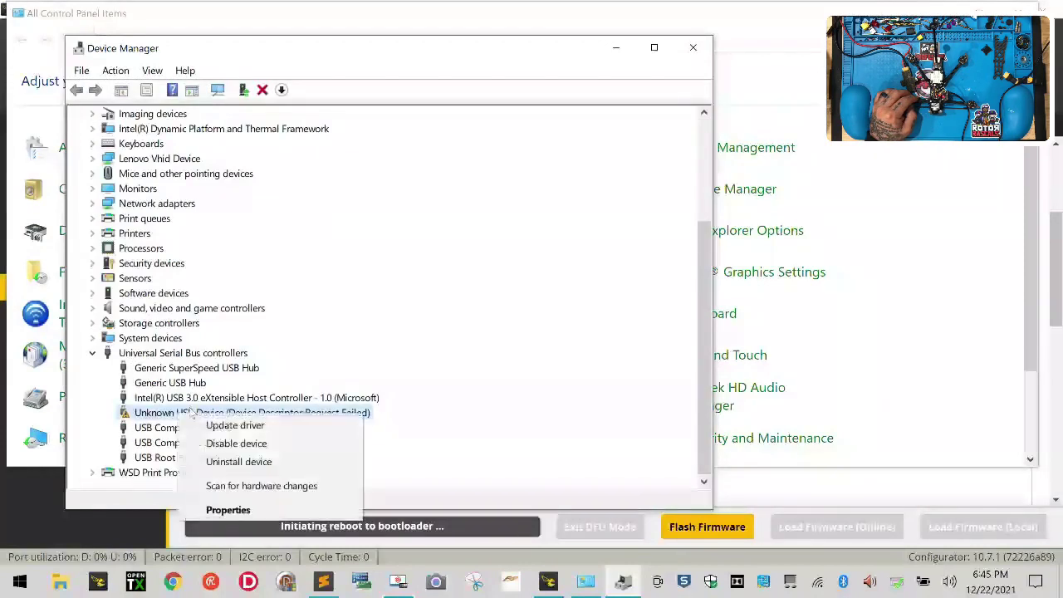
{"action": "left_click", "coordinate": [245, 459]}
{"action": "left_click", "coordinate": [560, 355]}
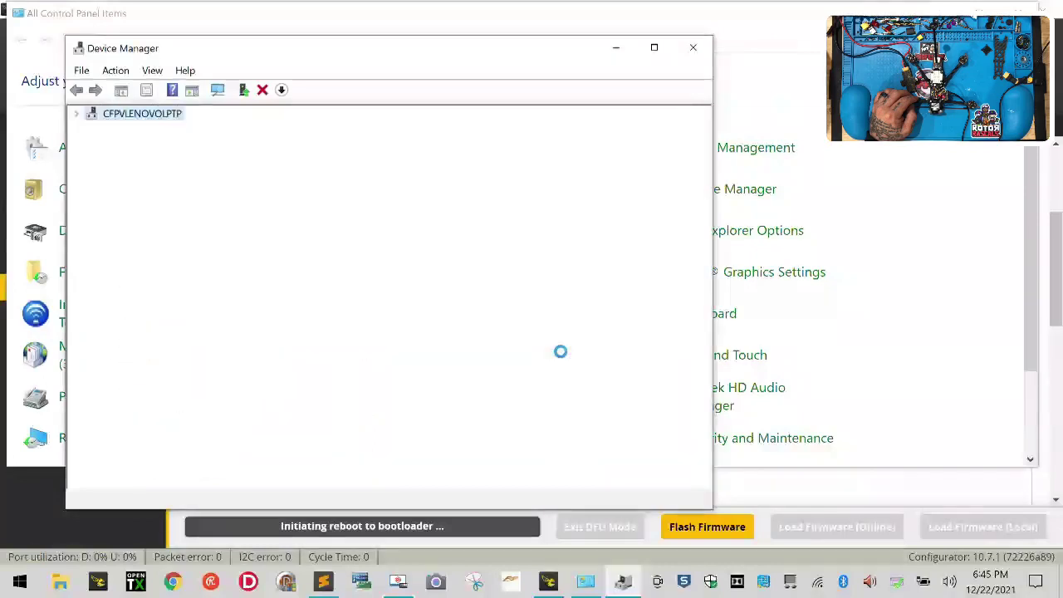
{"action": "left_click", "coordinate": [121, 70]}
{"action": "left_click", "coordinate": [203, 90]}
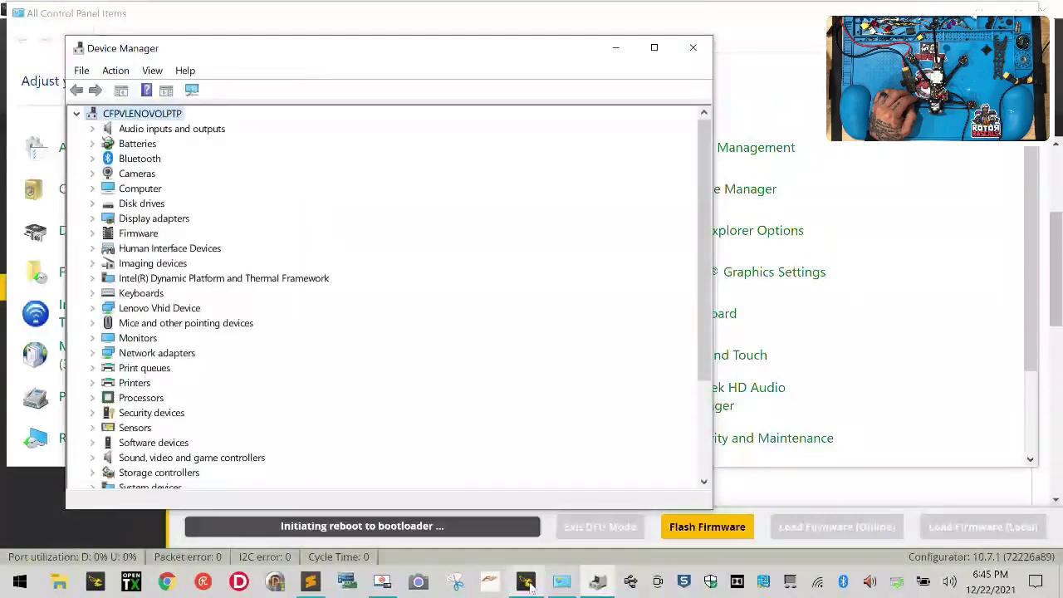
Return to Betaflight, flash the loaded 4.2.11 firmware over DFU and apply the board's custom defaults
{"action": "left_click", "coordinate": [530, 586]}
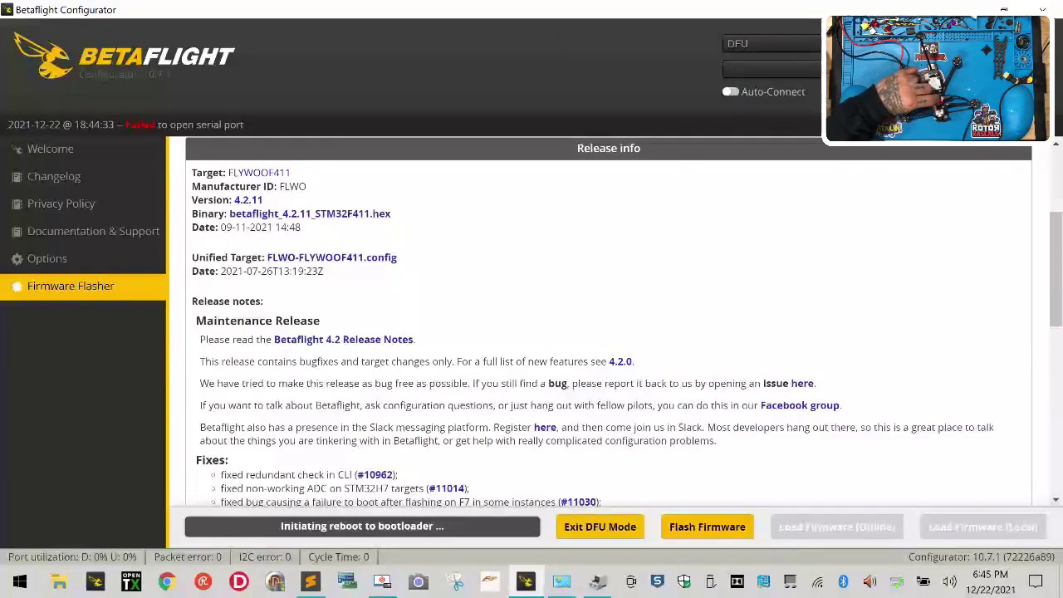
{"action": "left_click", "coordinate": [710, 527]}
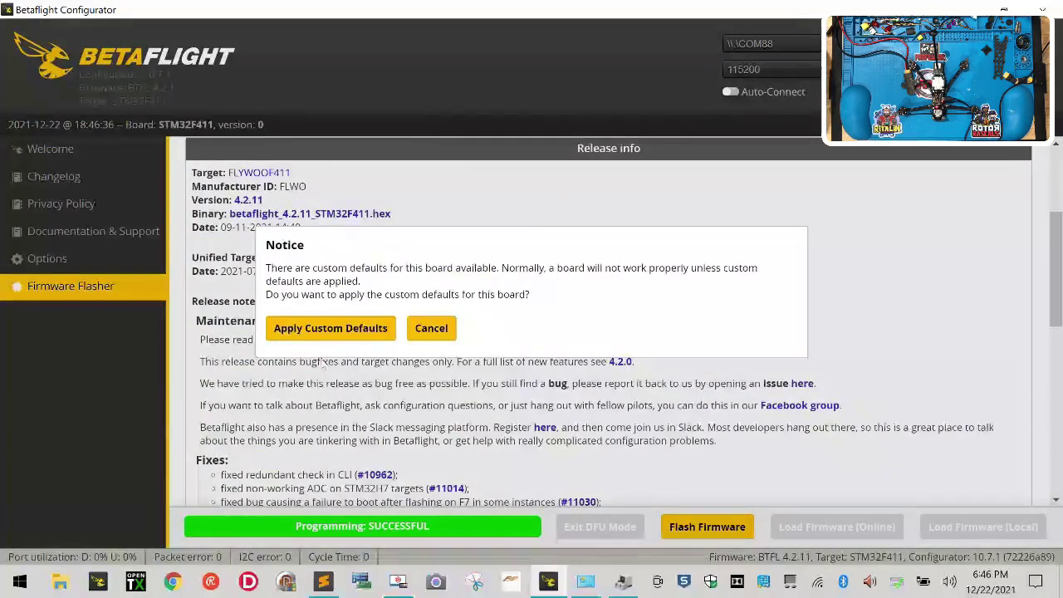
{"action": "left_click", "coordinate": [327, 326]}
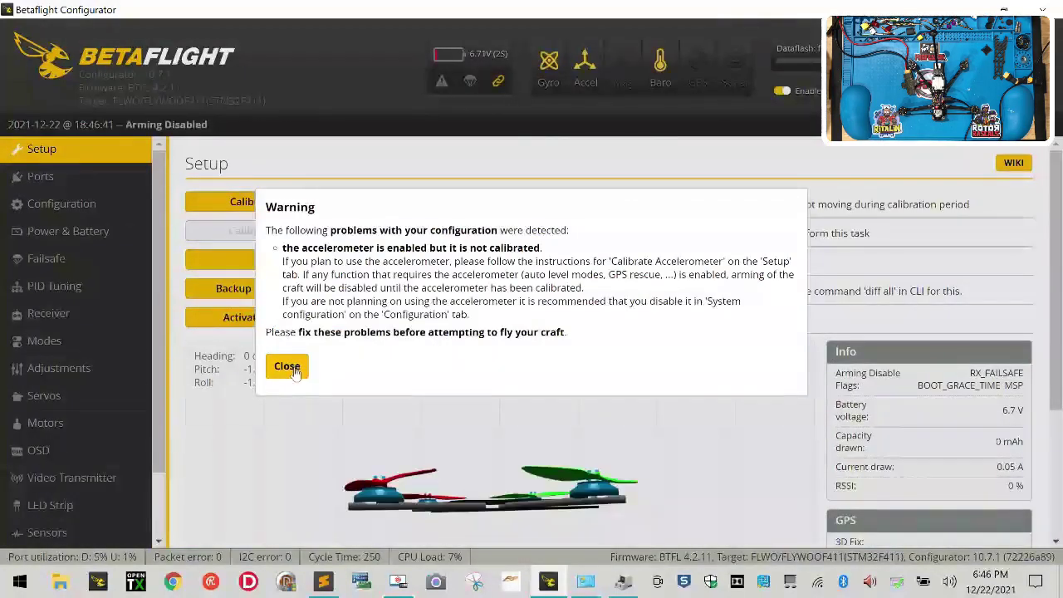
Close the configuration warning and calibrate the accelerometer
{"action": "left_click", "coordinate": [292, 368]}
{"action": "left_click", "coordinate": [702, 362]}
{"action": "left_click", "coordinate": [365, 202]}
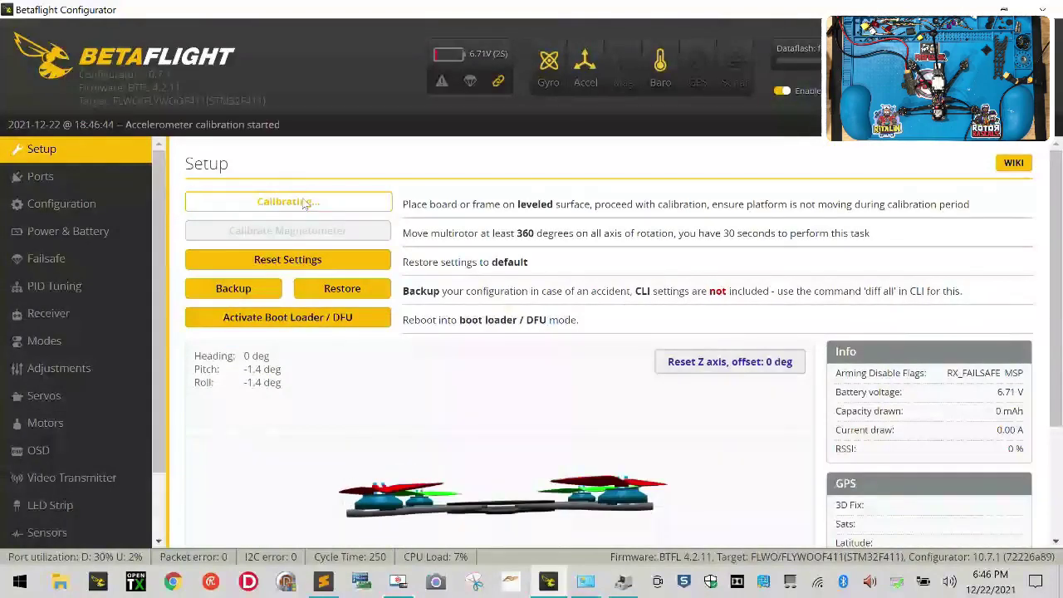
Review the flashed board's Ports settings and its Configuration settings down to Other Features
{"action": "left_click", "coordinate": [21, 184]}
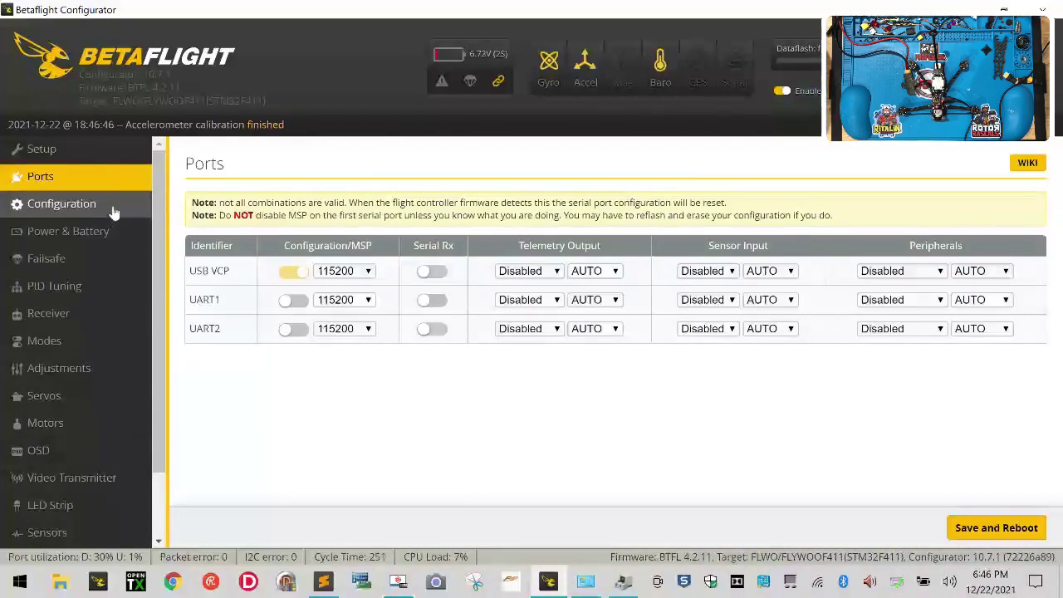
{"action": "left_click", "coordinate": [45, 207]}
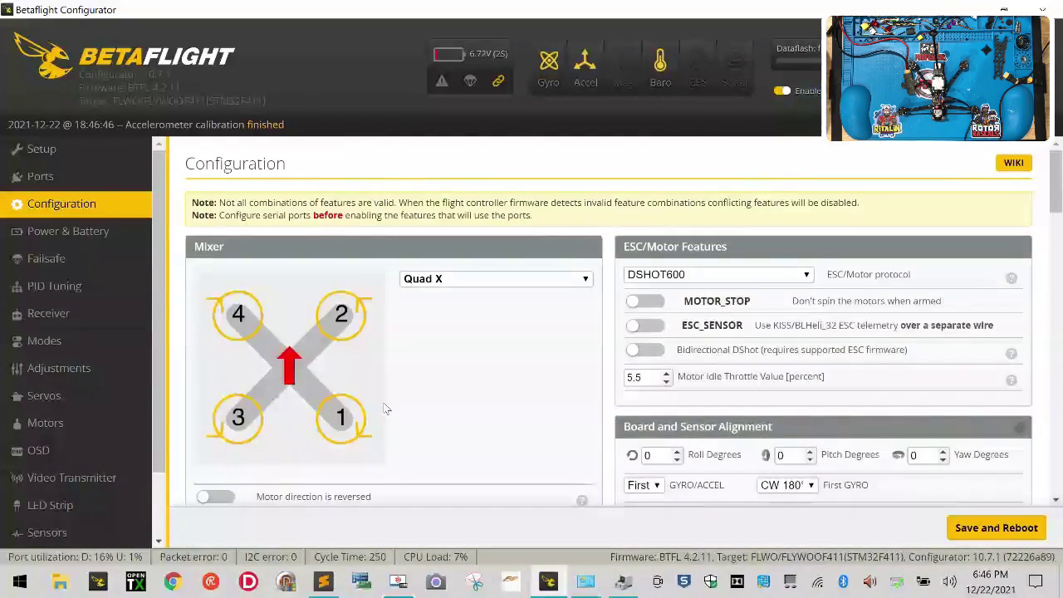
{"action": "scroll", "coordinate": [384, 408], "scroll_direction": "down", "scroll_amount": 7}
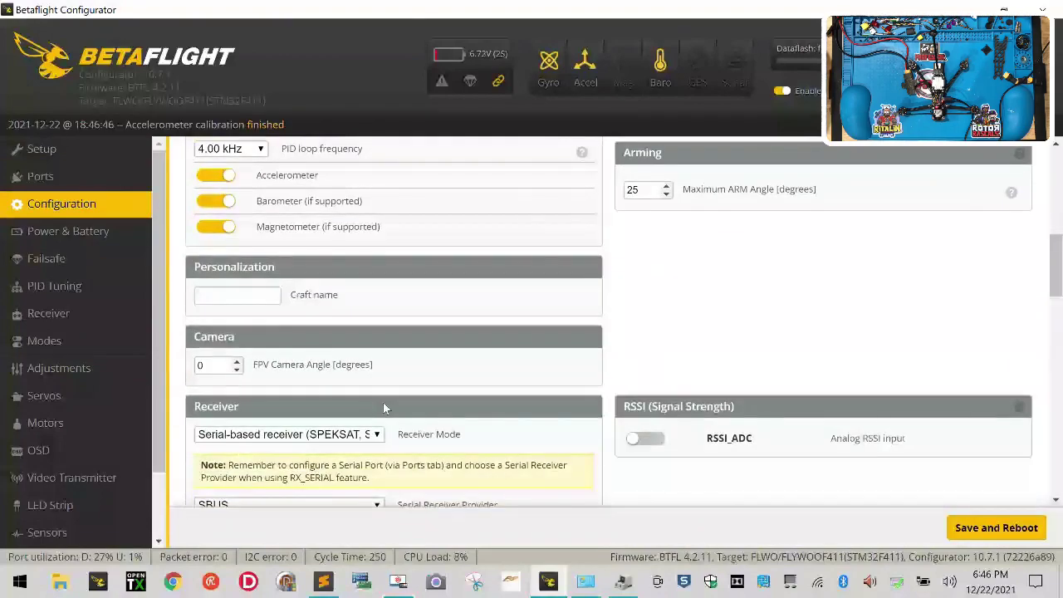
{"action": "scroll", "coordinate": [383, 408], "scroll_direction": "down", "scroll_amount": 2}
{"action": "scroll", "coordinate": [291, 425], "scroll_direction": "down", "scroll_amount": 1}
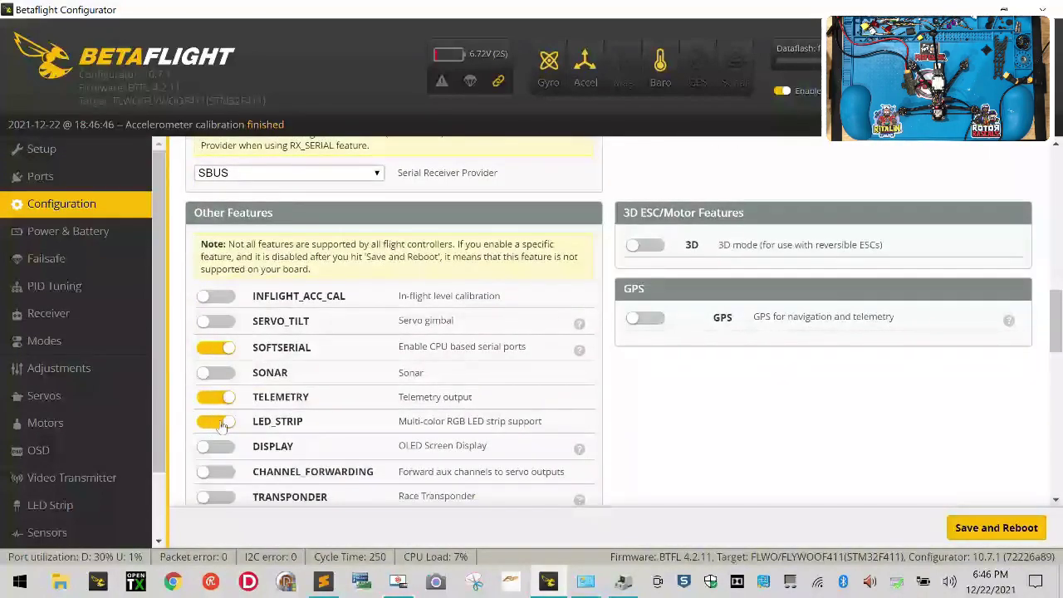
Switch to Sublime Text and copy the entire contents of the flywoo expllr dump file
{"action": "left_click", "coordinate": [324, 582]}
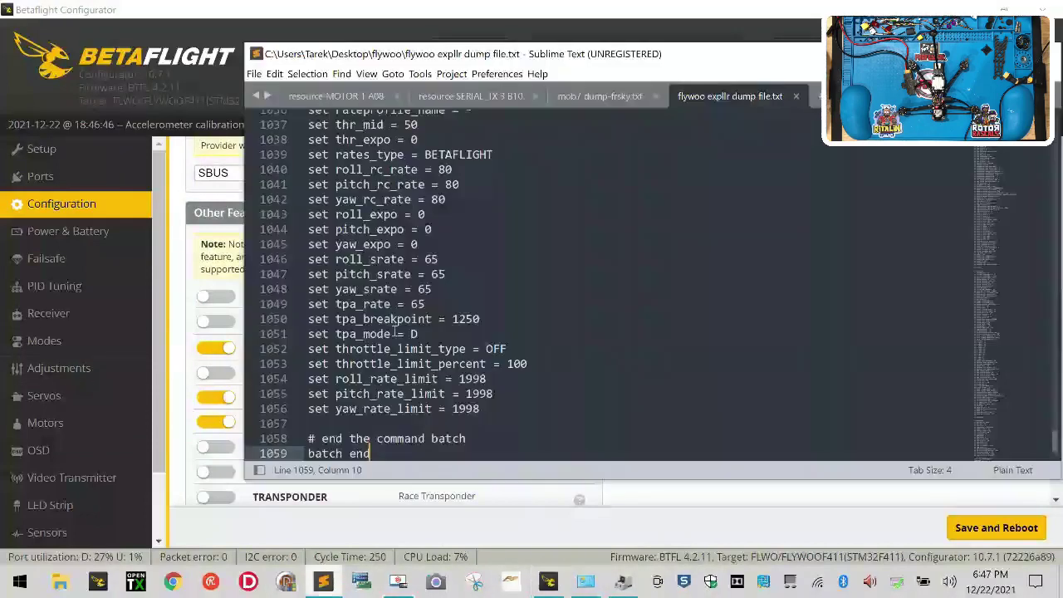
{"action": "left_click", "coordinate": [340, 74]}
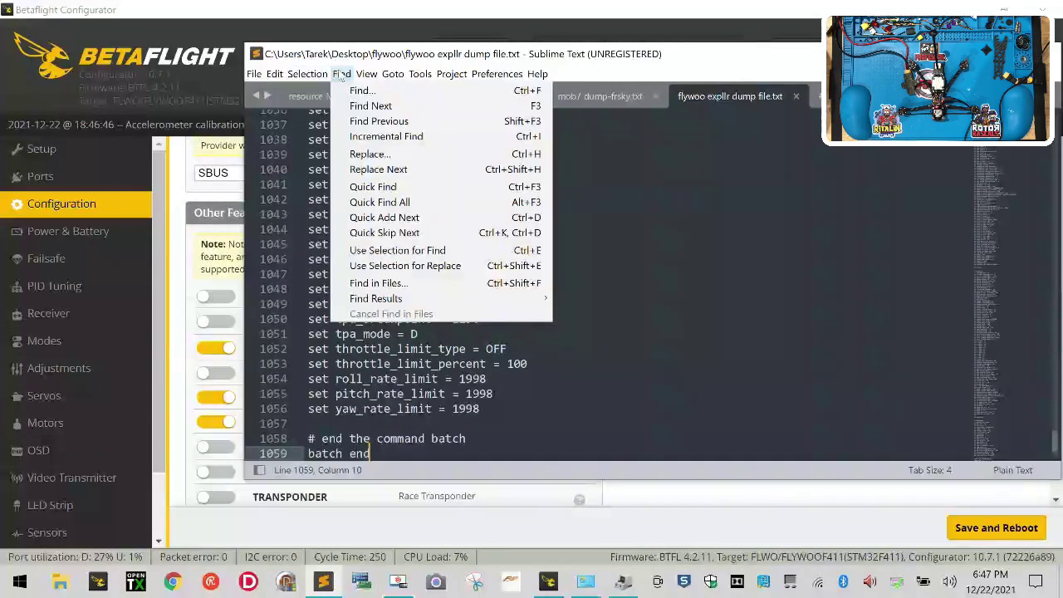
{"action": "mouse_move", "coordinate": [275, 74]}
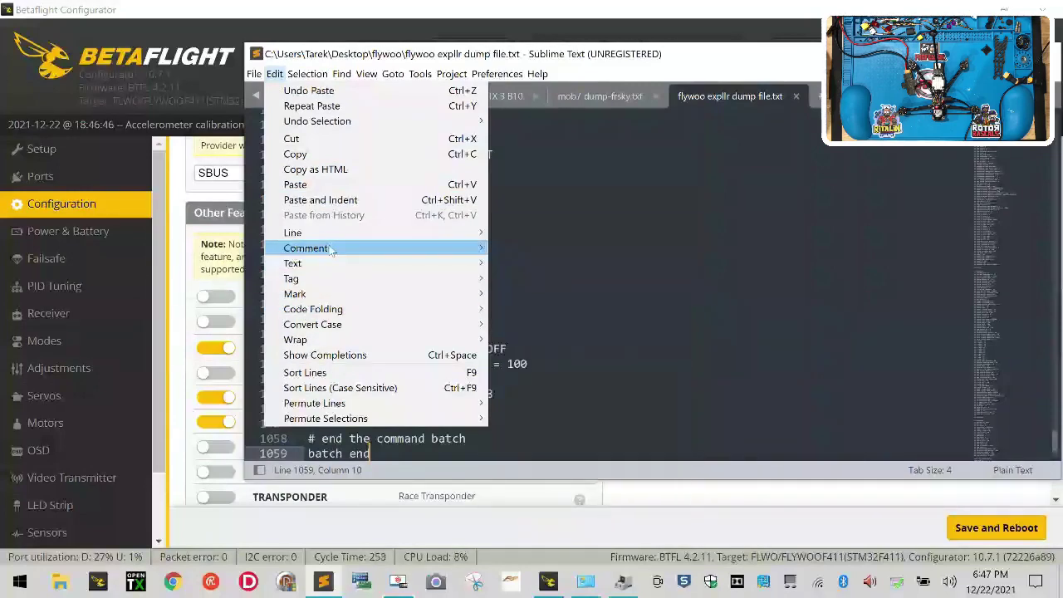
{"action": "left_click", "coordinate": [613, 189]}
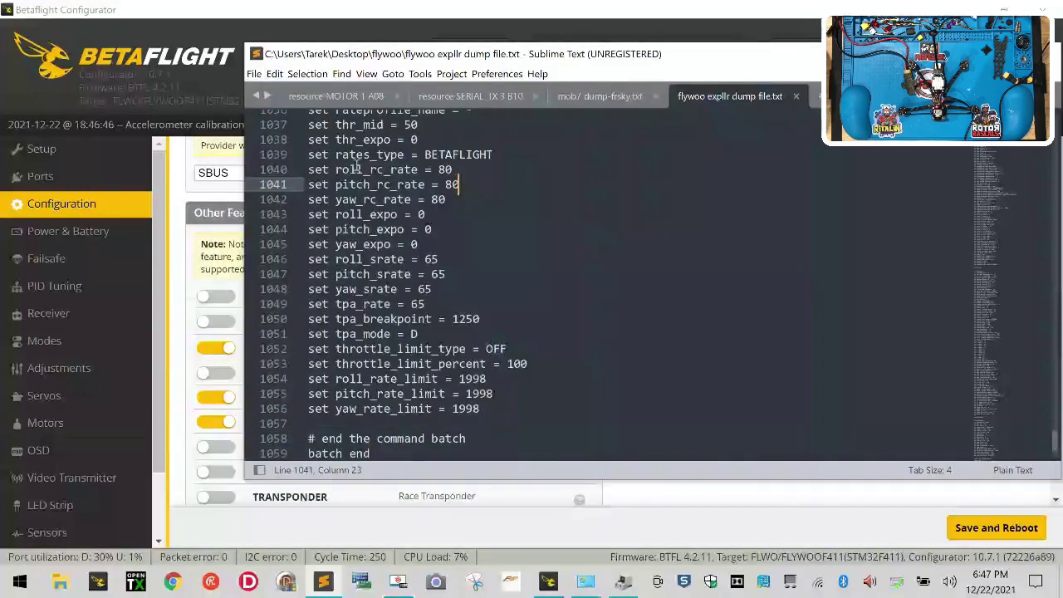
{"action": "scroll", "coordinate": [393, 349], "scroll_direction": "down", "scroll_amount": 7}
{"action": "scroll", "coordinate": [391, 353], "scroll_direction": "up", "scroll_amount": 6}
{"action": "left_click_drag", "start_coordinate": [382, 382], "coordinate": [309, 118]}
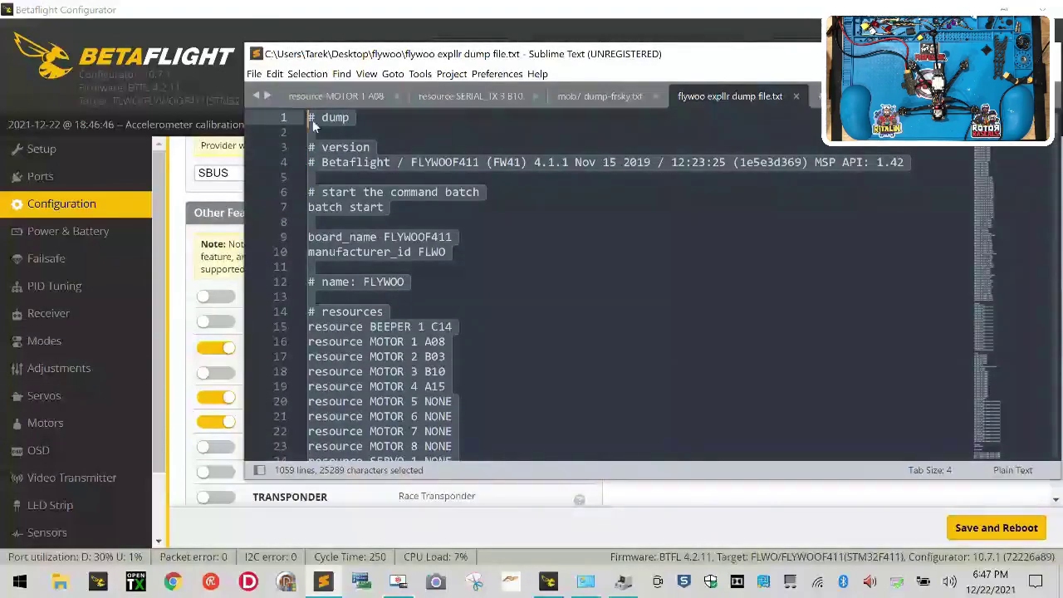
{"action": "right_click", "coordinate": [337, 123]}
{"action": "left_click", "coordinate": [366, 160]}
Return to Betaflight and run the copied dump in the CLI through its batch end command
{"action": "left_click", "coordinate": [159, 349]}
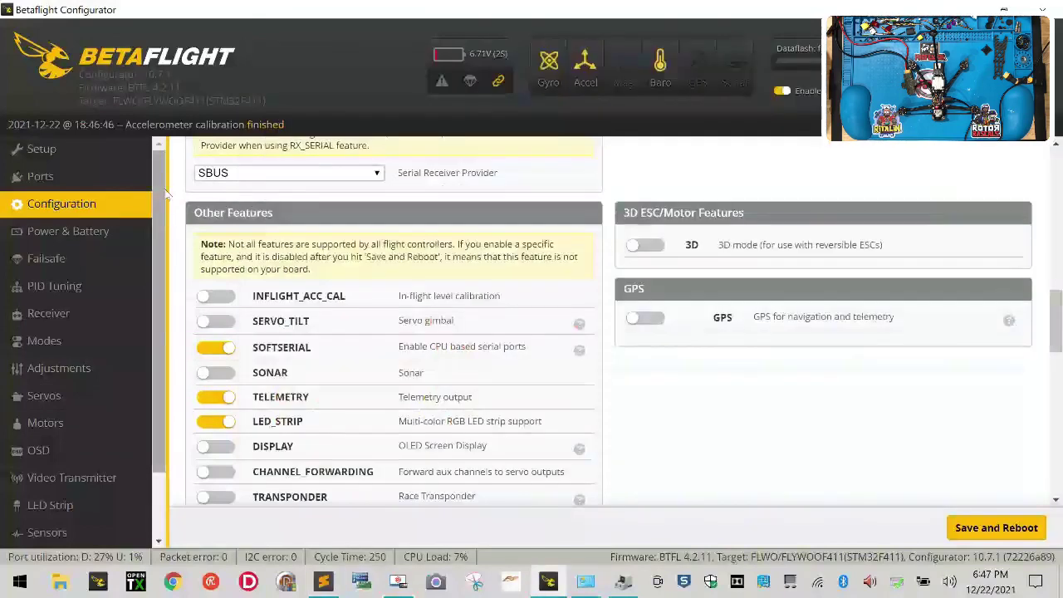
{"action": "scroll", "coordinate": [59, 517], "scroll_direction": "down", "scroll_amount": 2}
{"action": "left_click", "coordinate": [35, 534]}
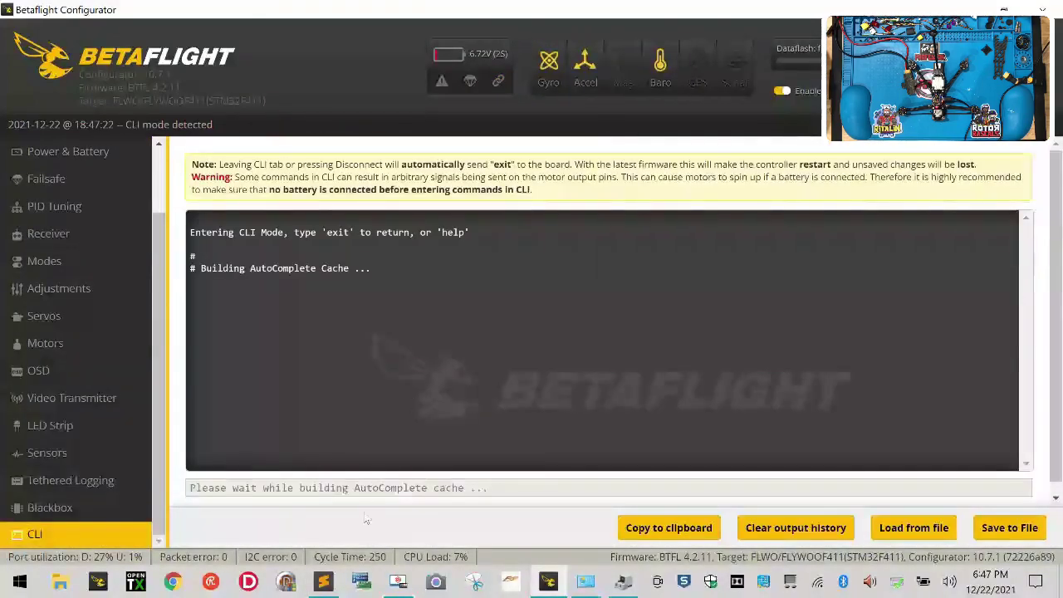
{"action": "right_click", "coordinate": [379, 488]}
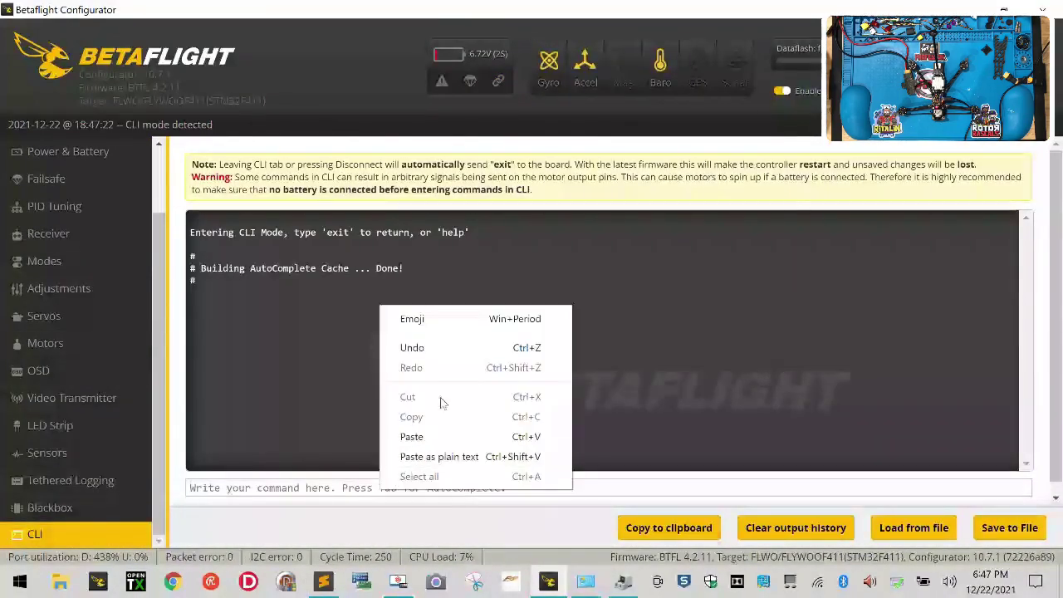
{"action": "left_click", "coordinate": [443, 436]}
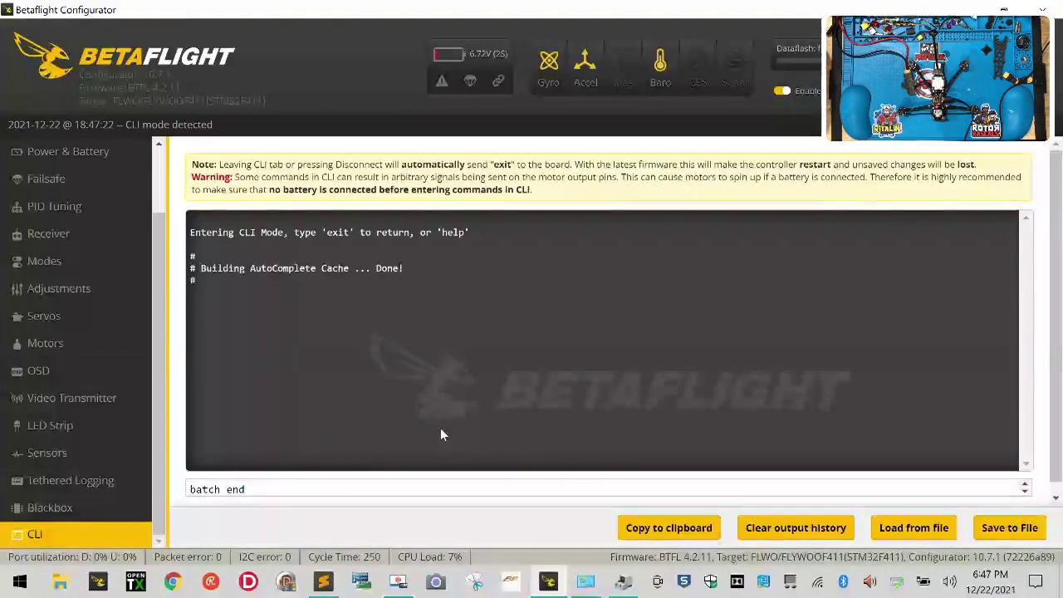
{"action": "key", "text": "Return"}
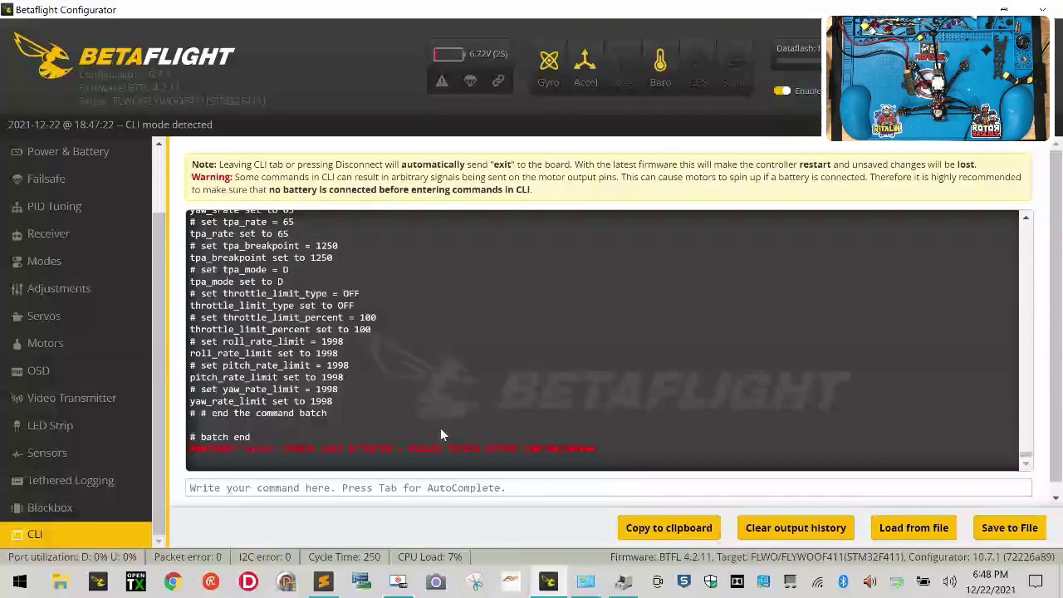
Check the CLI output for rejected commands and store the restored configuration with the save command
{"action": "scroll", "coordinate": [442, 349], "scroll_direction": "up", "scroll_amount": 10}
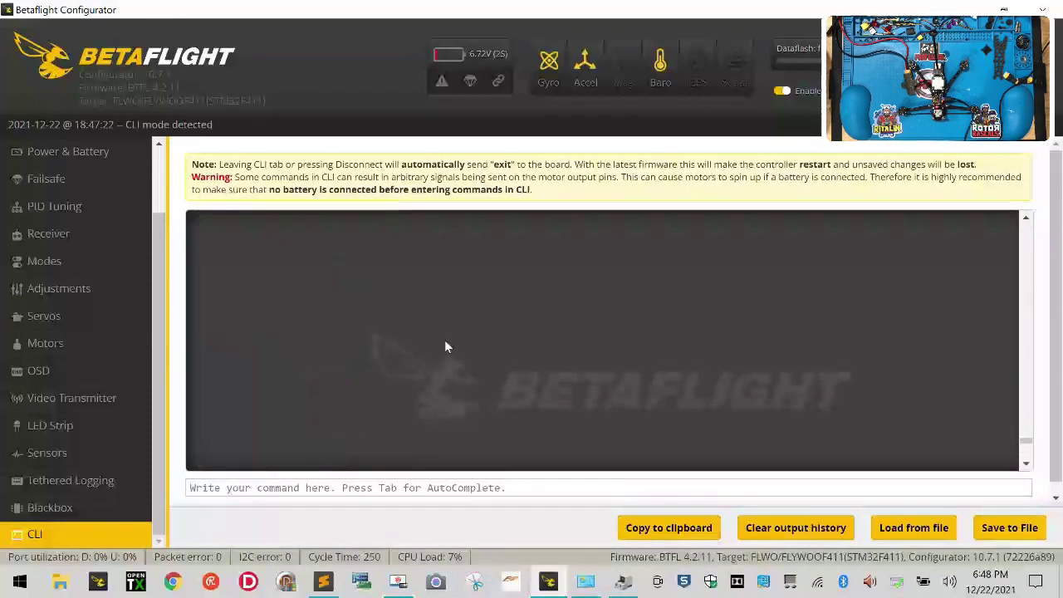
{"action": "scroll", "coordinate": [445, 348], "scroll_direction": "down", "scroll_amount": 15}
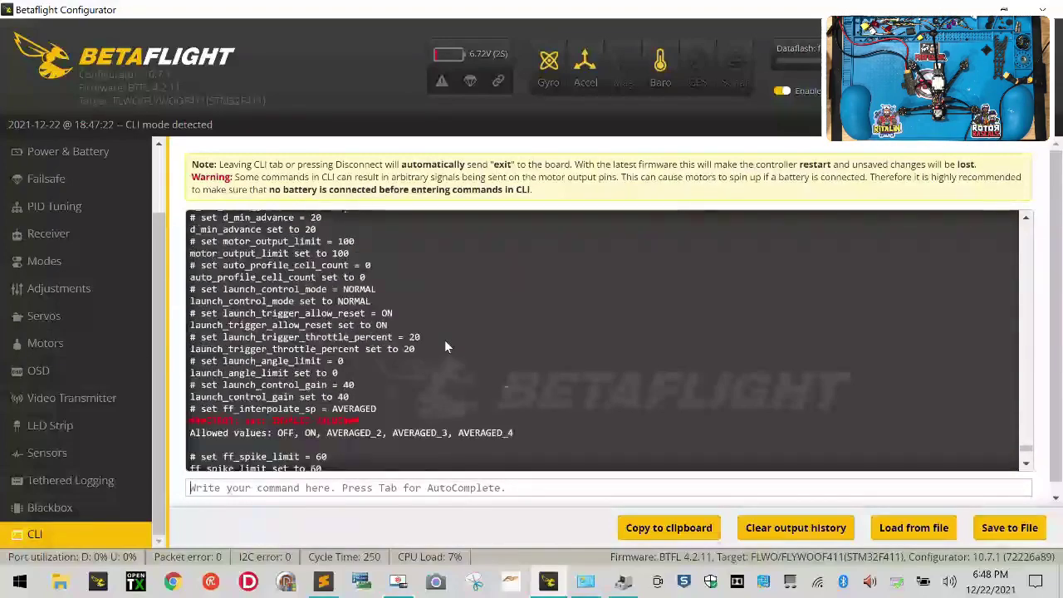
{"action": "scroll", "coordinate": [445, 345], "scroll_direction": "up", "scroll_amount": 3}
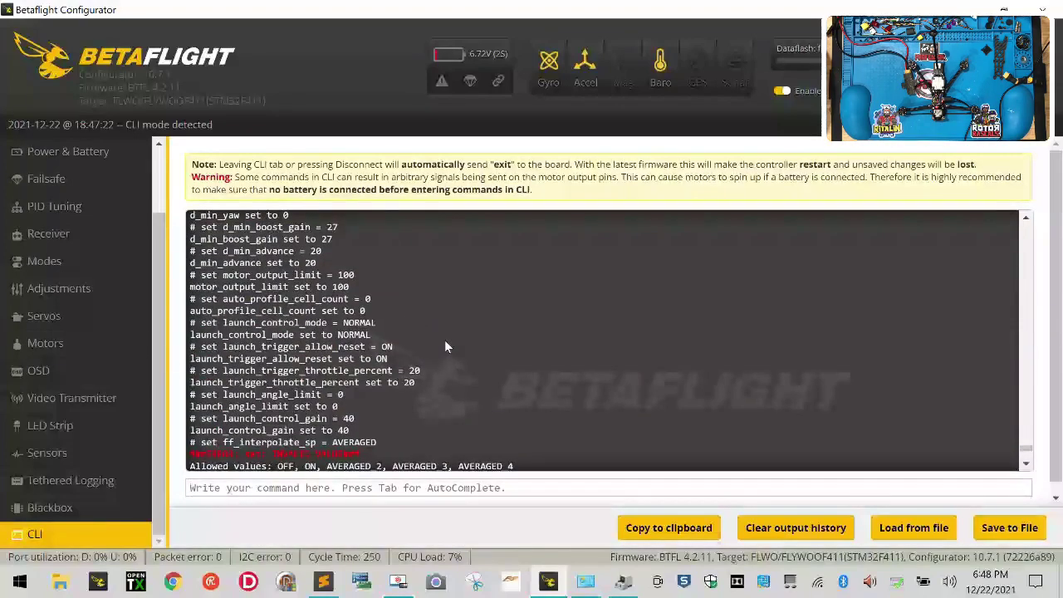
{"action": "scroll", "coordinate": [445, 347], "scroll_direction": "up", "scroll_amount": 15}
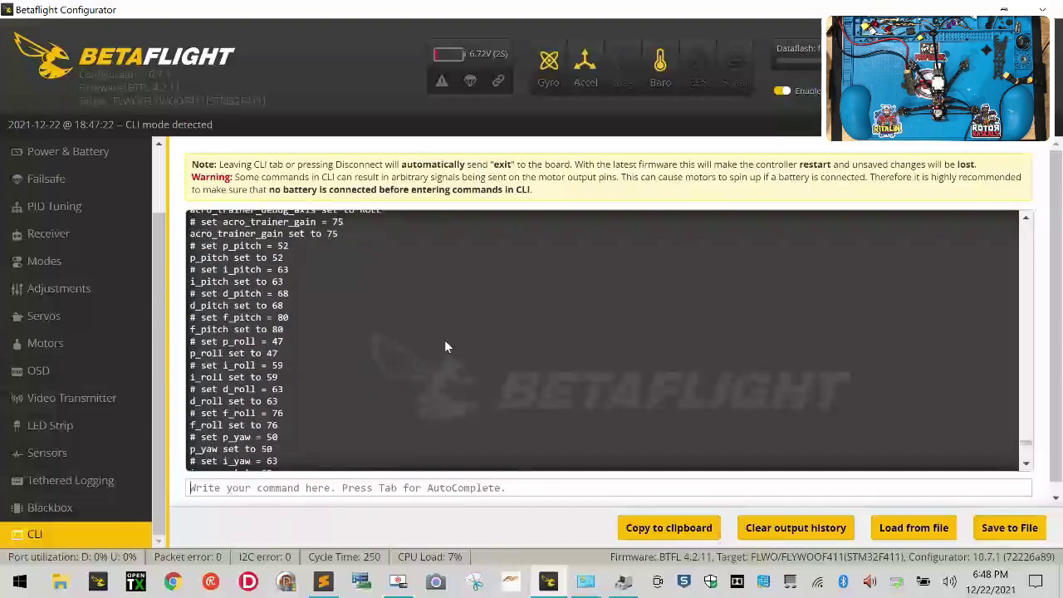
{"action": "scroll", "coordinate": [444, 347], "scroll_direction": "up", "scroll_amount": 15}
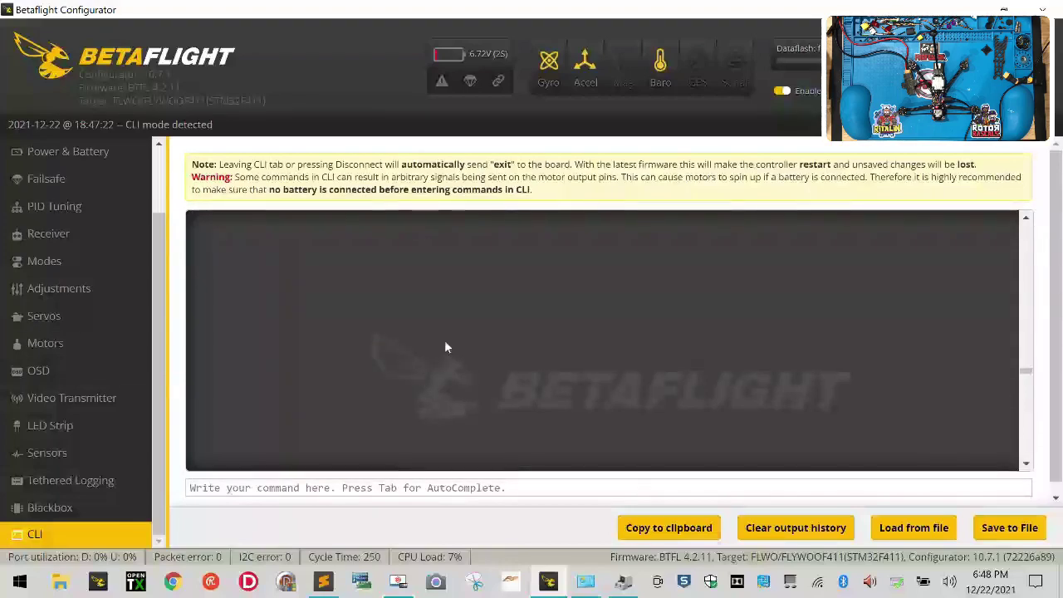
{"action": "scroll", "coordinate": [443, 345], "scroll_direction": "down", "scroll_amount": 20}
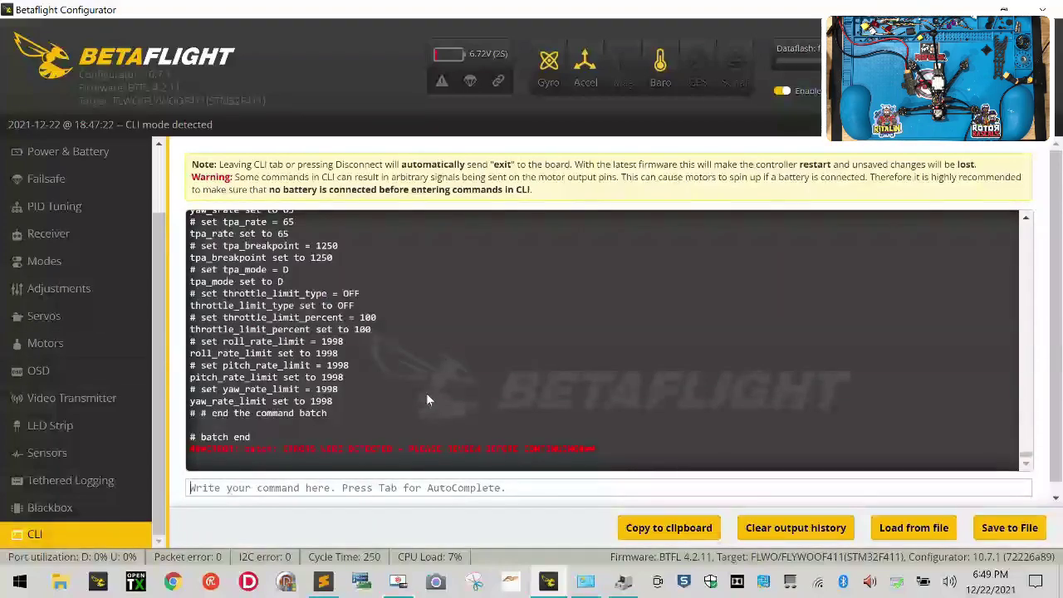
{"action": "type", "text": "save"}
{"action": "key", "text": "Return"}
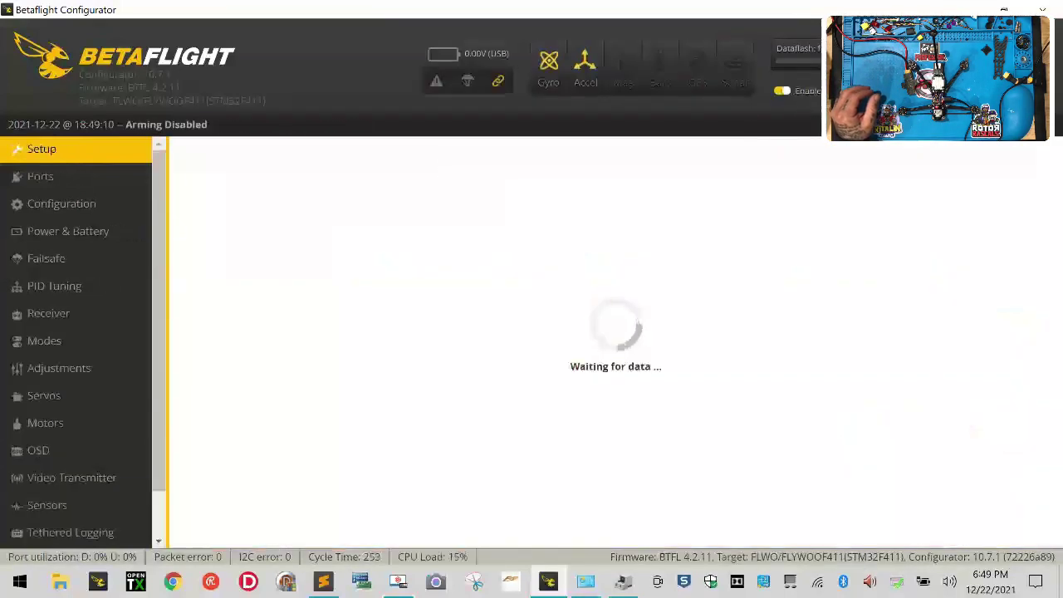
Check the restored Ports settings, then remove the AUX 3 range from the FAILSAFE mode and save the modes
{"action": "left_click", "coordinate": [34, 178]}
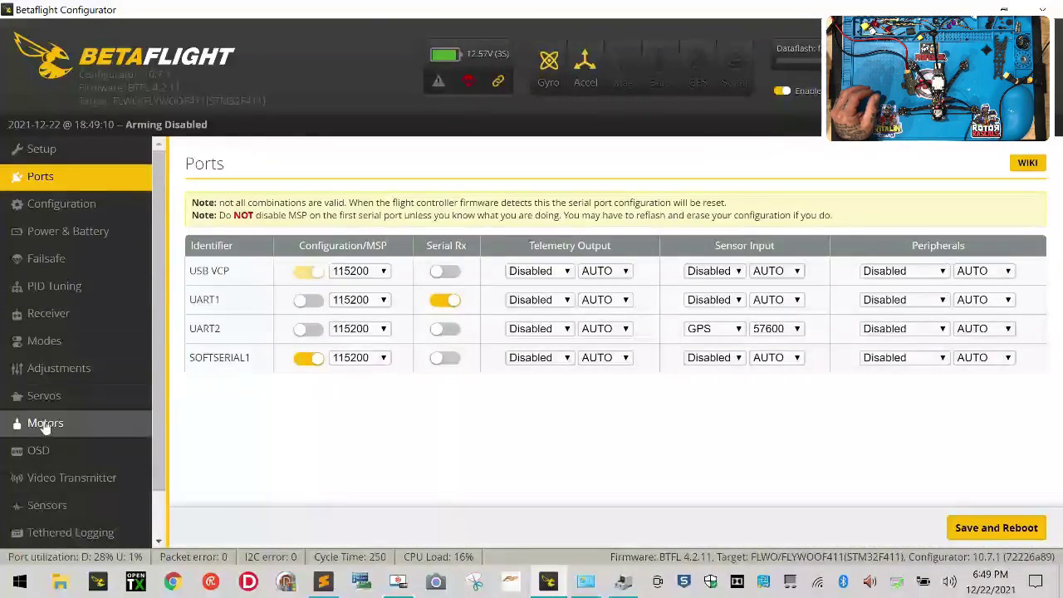
{"action": "left_click", "coordinate": [50, 345]}
{"action": "scroll", "coordinate": [515, 469], "scroll_direction": "down", "scroll_amount": 2}
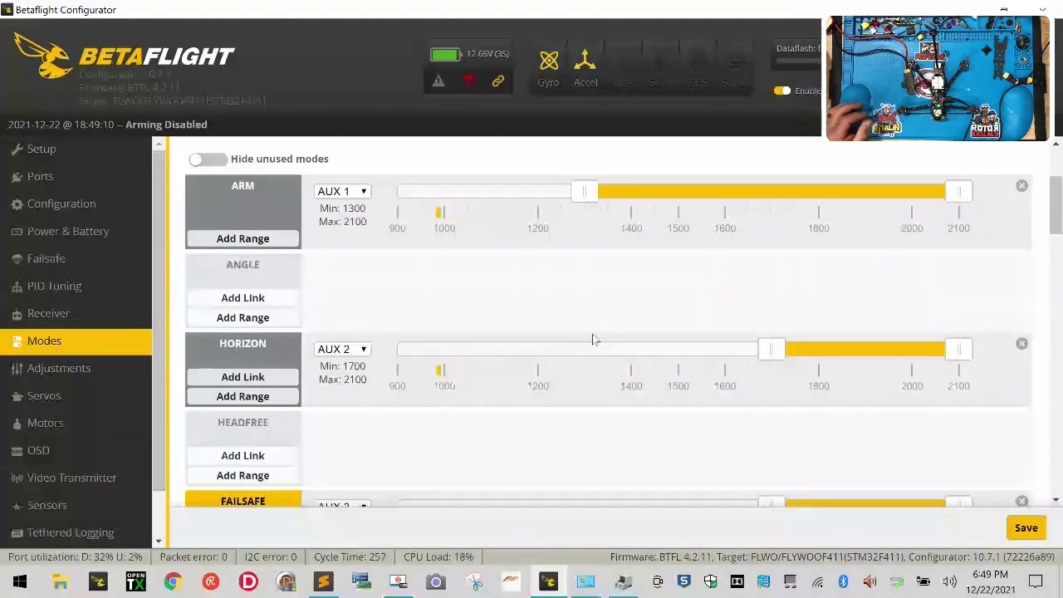
{"action": "scroll", "coordinate": [510, 422], "scroll_direction": "down", "scroll_amount": 4}
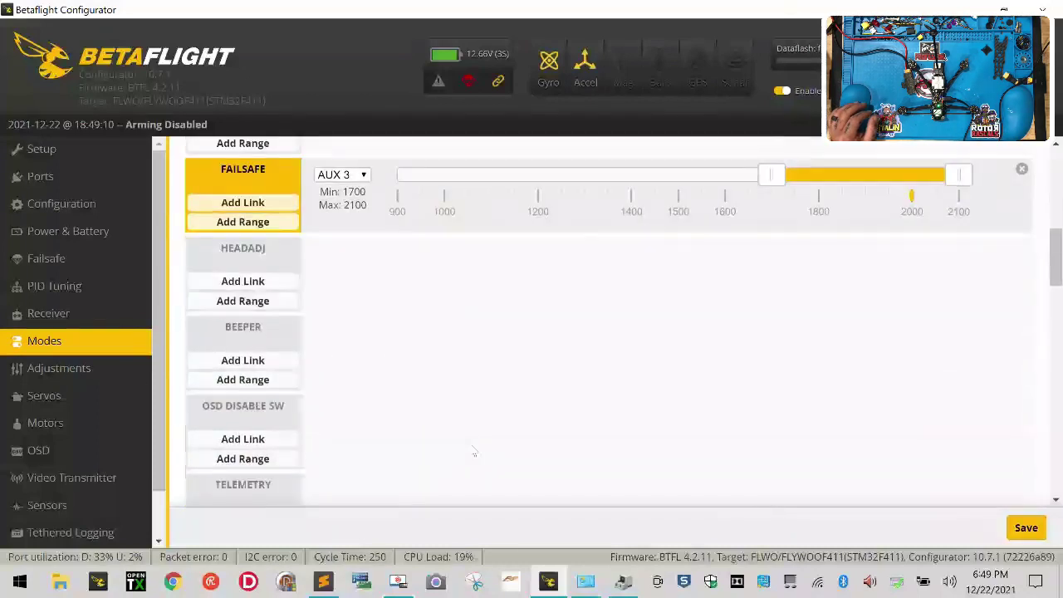
{"action": "scroll", "coordinate": [530, 427], "scroll_direction": "up", "scroll_amount": 2}
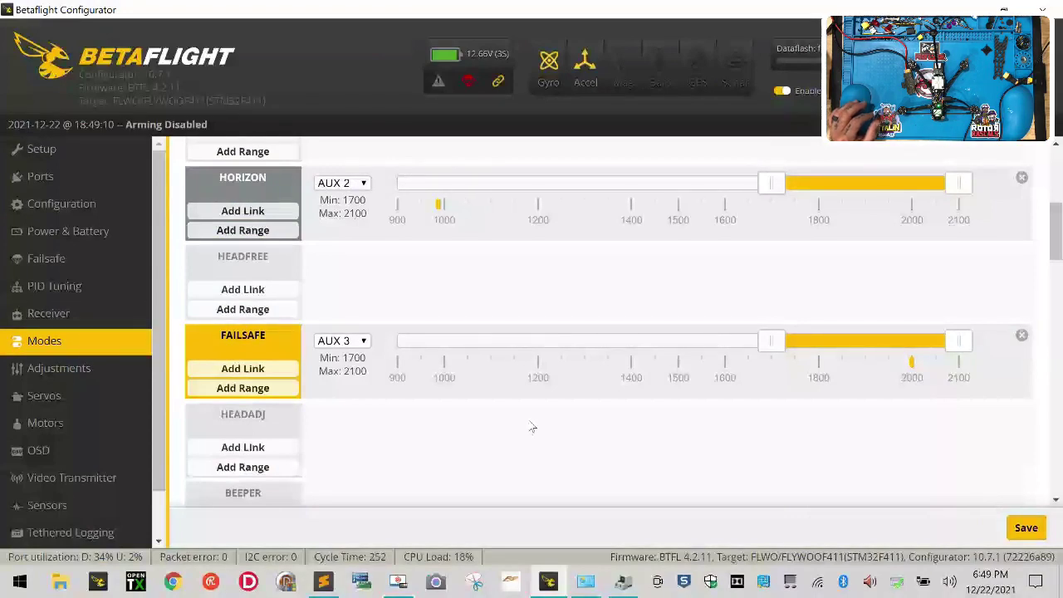
{"action": "left_click", "coordinate": [1022, 337]}
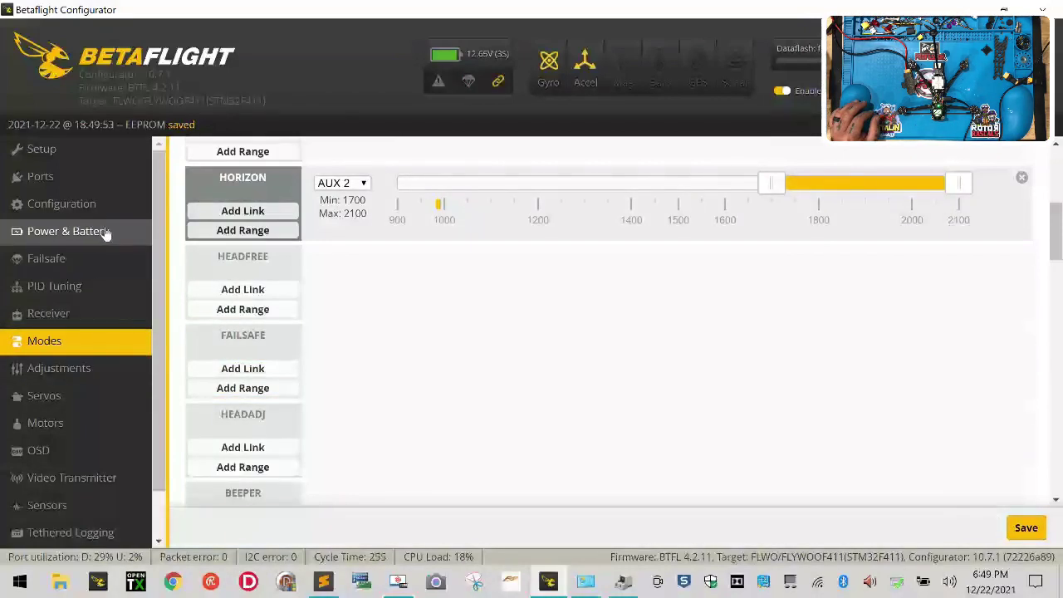
Check the receiver channels, then add a BEEPER mode range on AUX 3 from 1300 to 2100 and save
{"action": "left_click", "coordinate": [71, 313]}
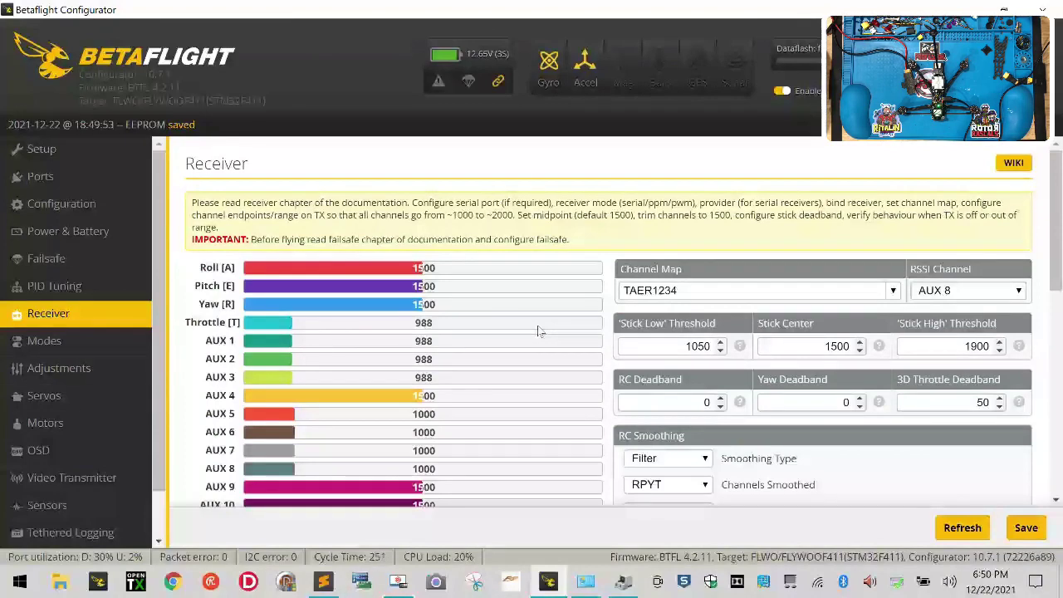
{"action": "left_click", "coordinate": [48, 340]}
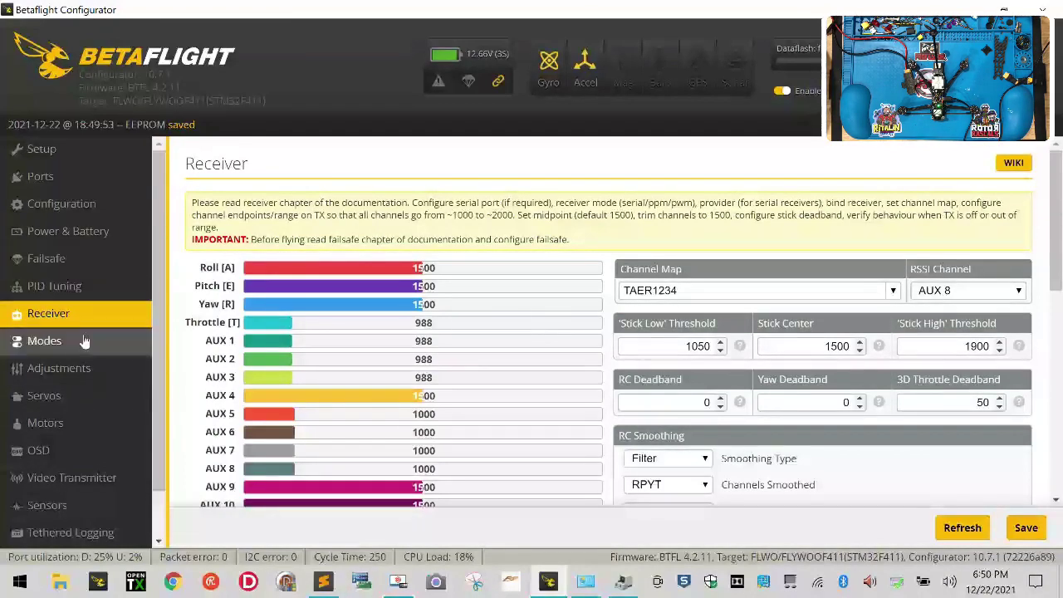
{"action": "scroll", "coordinate": [330, 425], "scroll_direction": "down", "scroll_amount": 10}
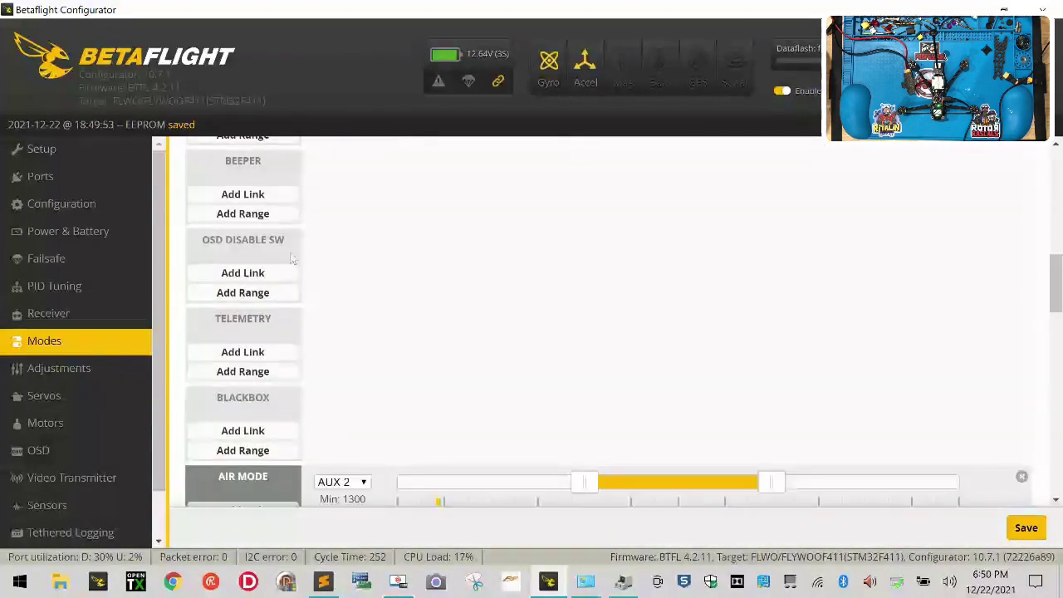
{"action": "left_click", "coordinate": [278, 213]}
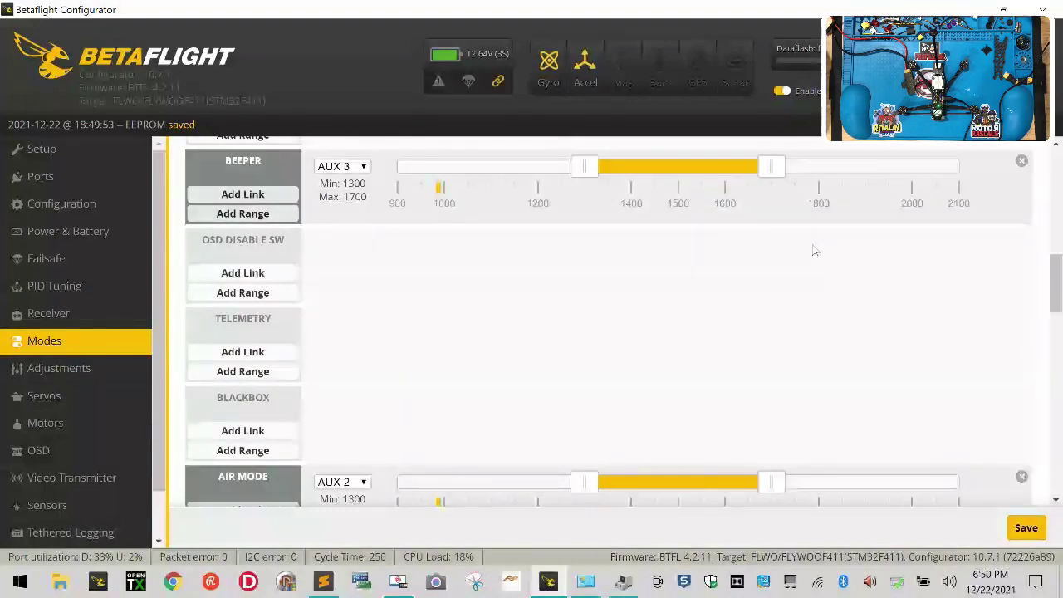
{"action": "left_click_drag", "start_coordinate": [772, 167], "coordinate": [854, 167]}
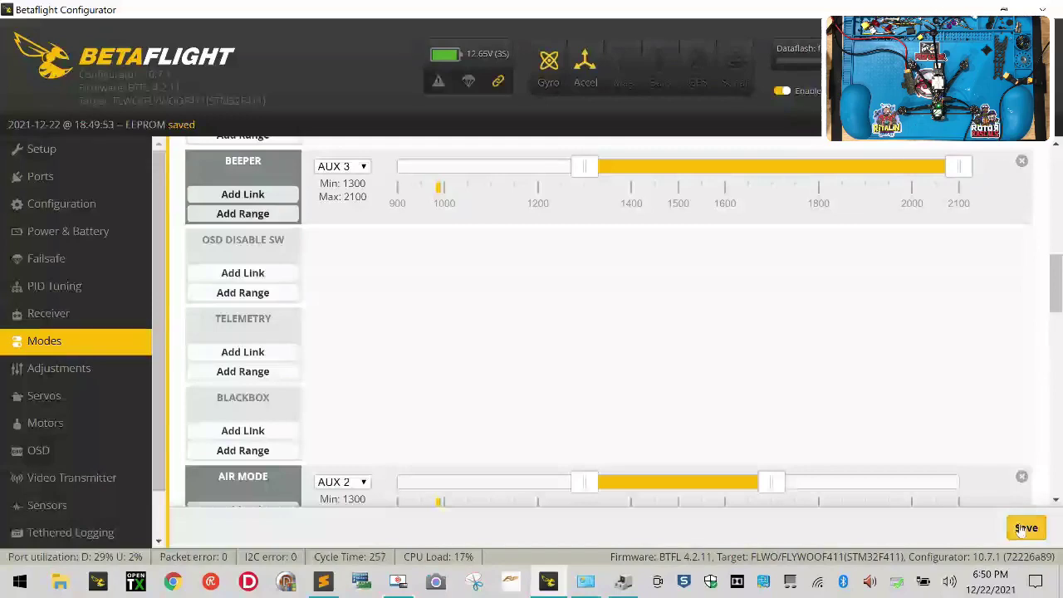
Review the saved mode ranges and the Failsafe settings, from channel fallback and Stage 2 down to GPS Rescue
{"action": "scroll", "coordinate": [670, 467], "scroll_direction": "up", "scroll_amount": 4}
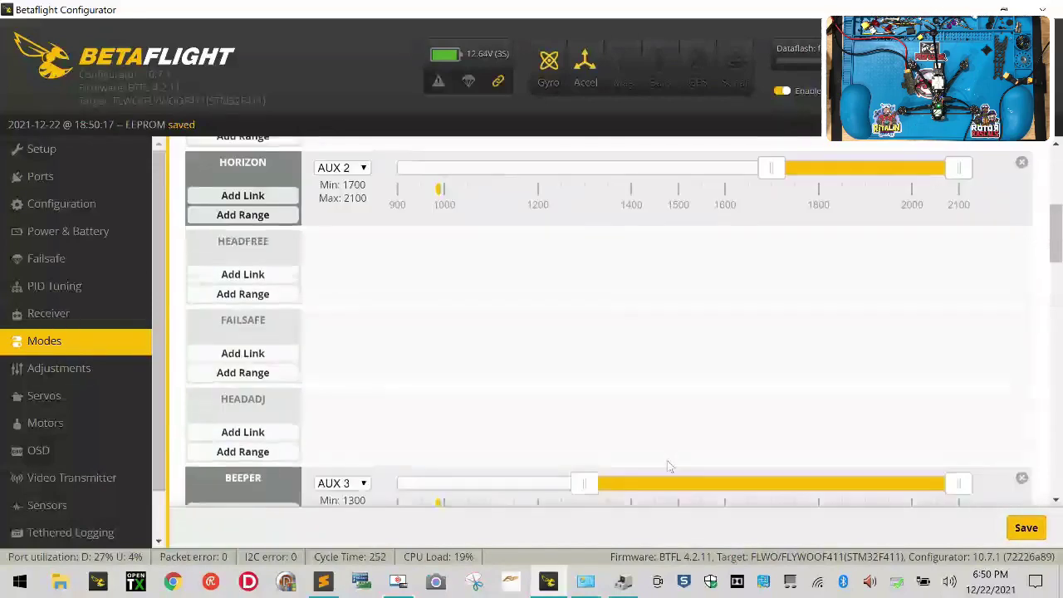
{"action": "scroll", "coordinate": [670, 467], "scroll_direction": "up", "scroll_amount": 4}
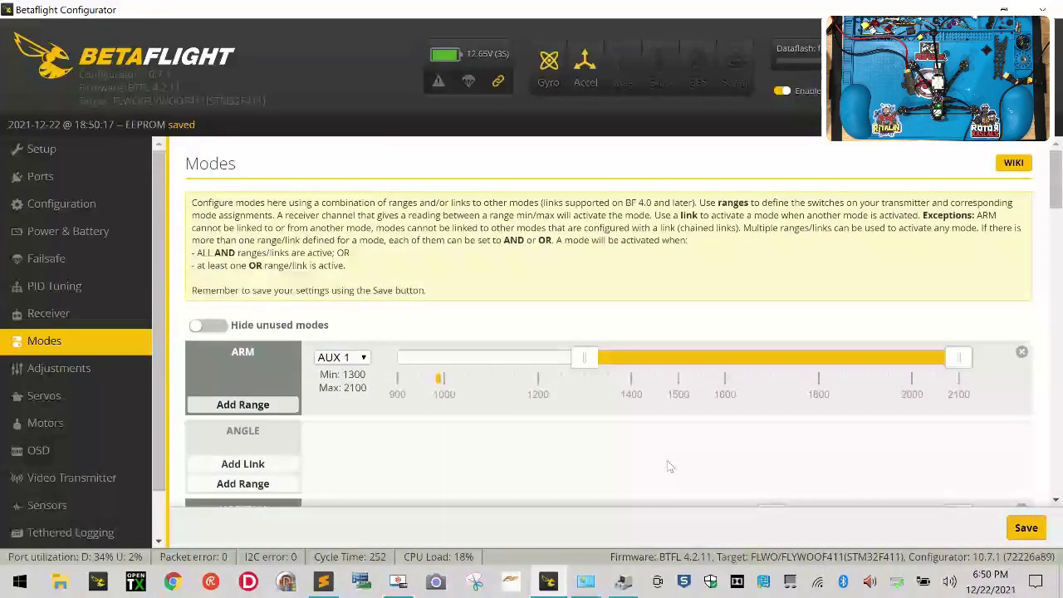
{"action": "scroll", "coordinate": [670, 467], "scroll_direction": "down", "scroll_amount": 4}
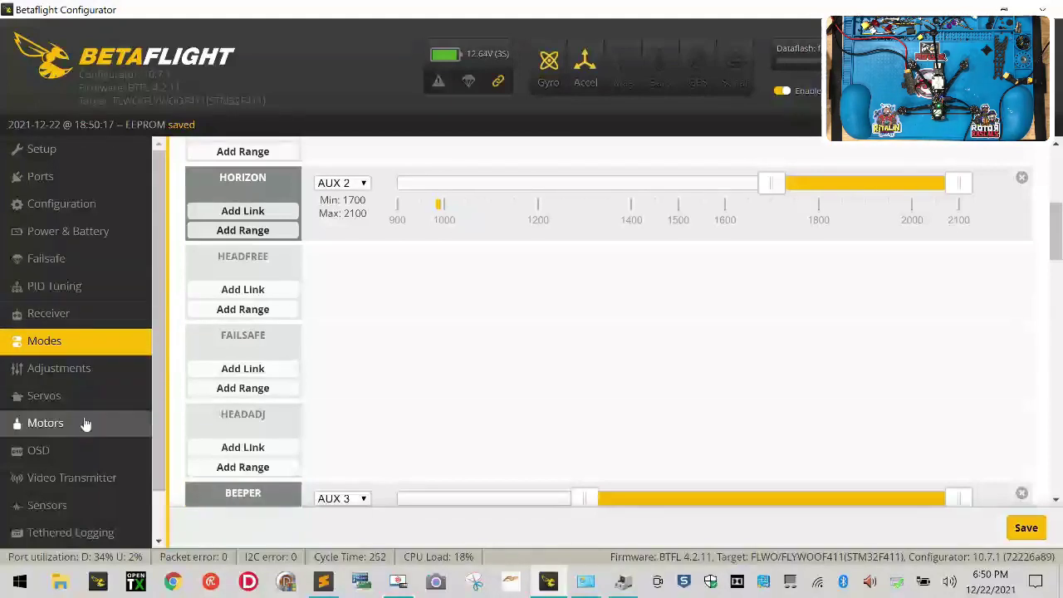
{"action": "left_click", "coordinate": [98, 264]}
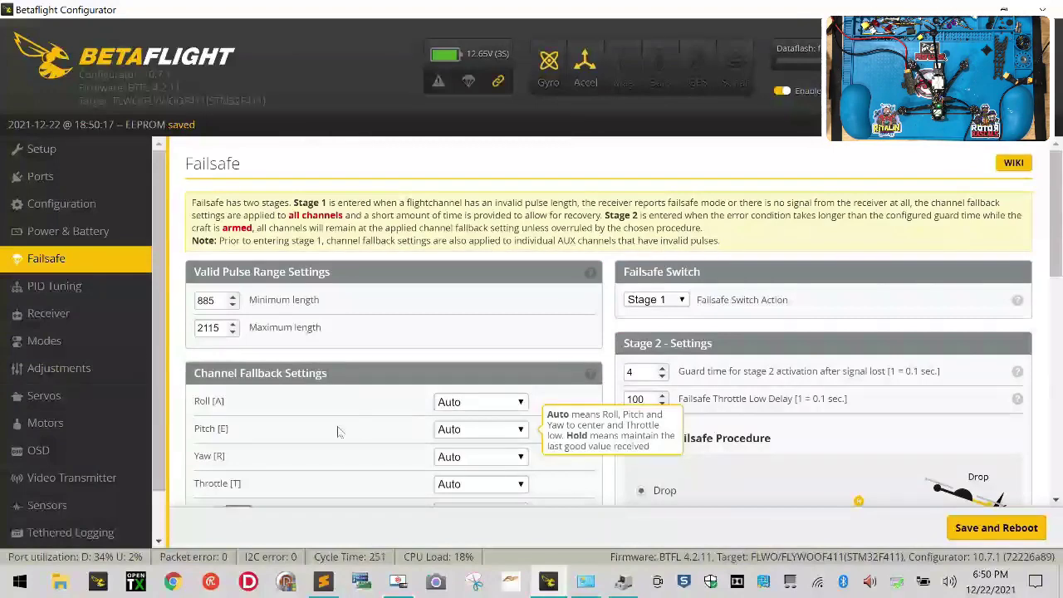
{"action": "scroll", "coordinate": [338, 431], "scroll_direction": "down", "scroll_amount": 2}
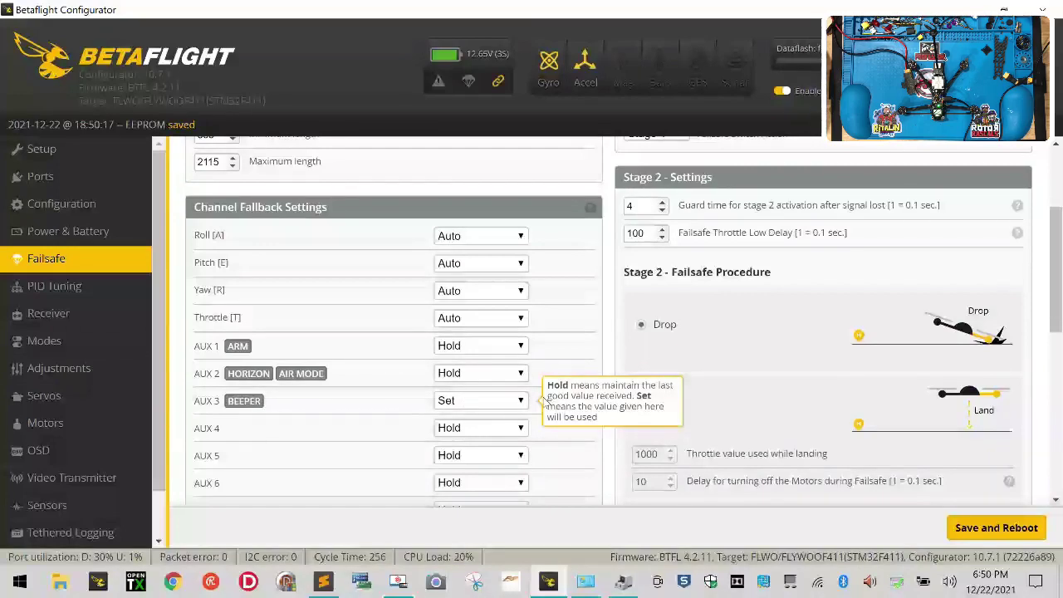
{"action": "scroll", "coordinate": [435, 401], "scroll_direction": "up", "scroll_amount": 2}
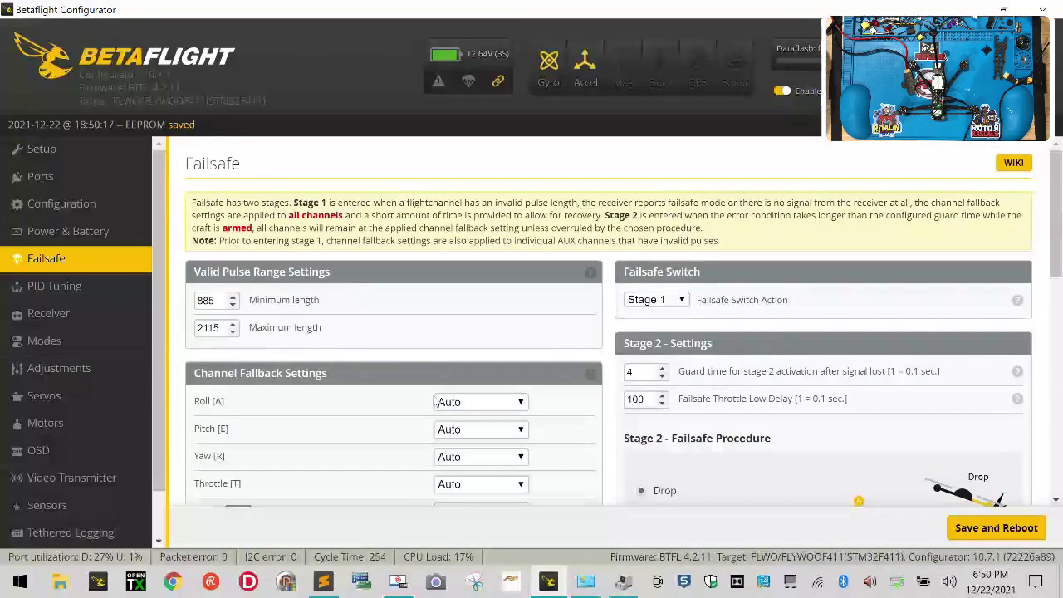
{"action": "scroll", "coordinate": [723, 381], "scroll_direction": "down", "scroll_amount": 5}
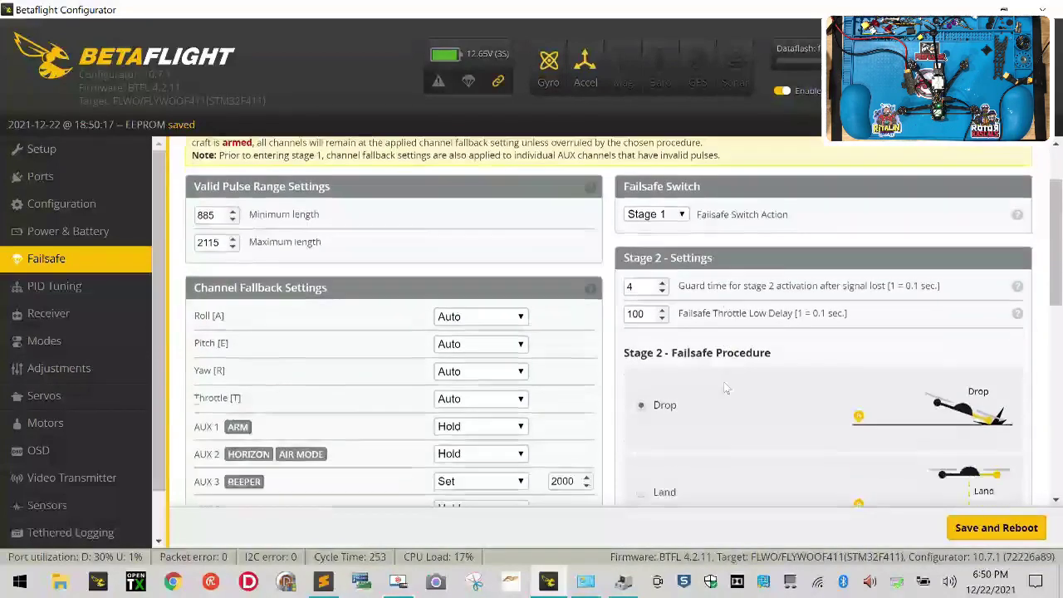
{"action": "scroll", "coordinate": [726, 388], "scroll_direction": "down", "scroll_amount": 3}
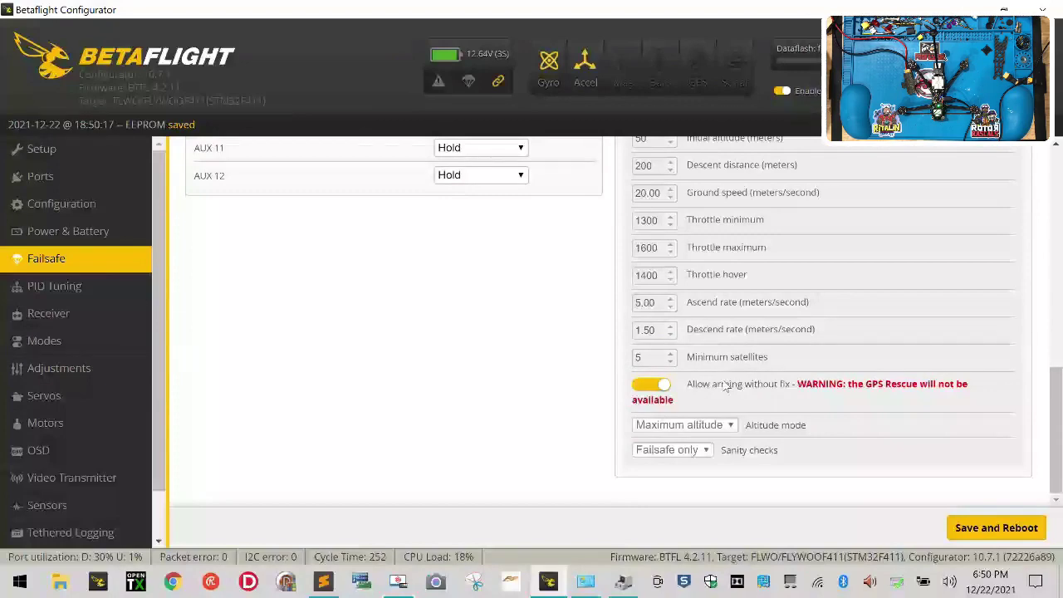
Examine the Failsafe page's channel fallback settings, including the Hold and Set options available for AUX 3
{"action": "scroll", "coordinate": [708, 399], "scroll_direction": "up", "scroll_amount": 8}
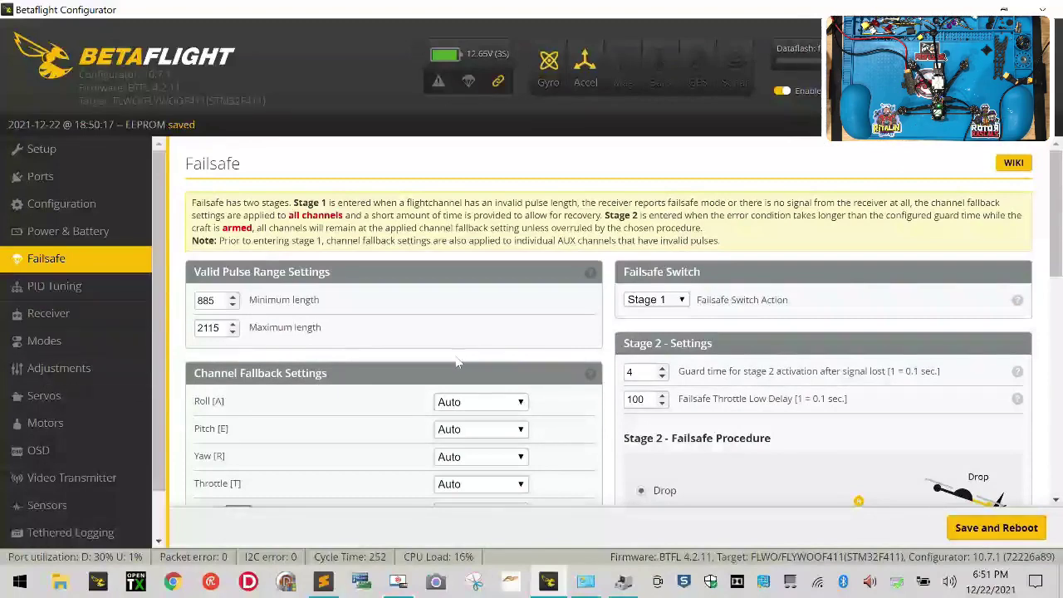
{"action": "scroll", "coordinate": [456, 362], "scroll_direction": "down", "scroll_amount": 2}
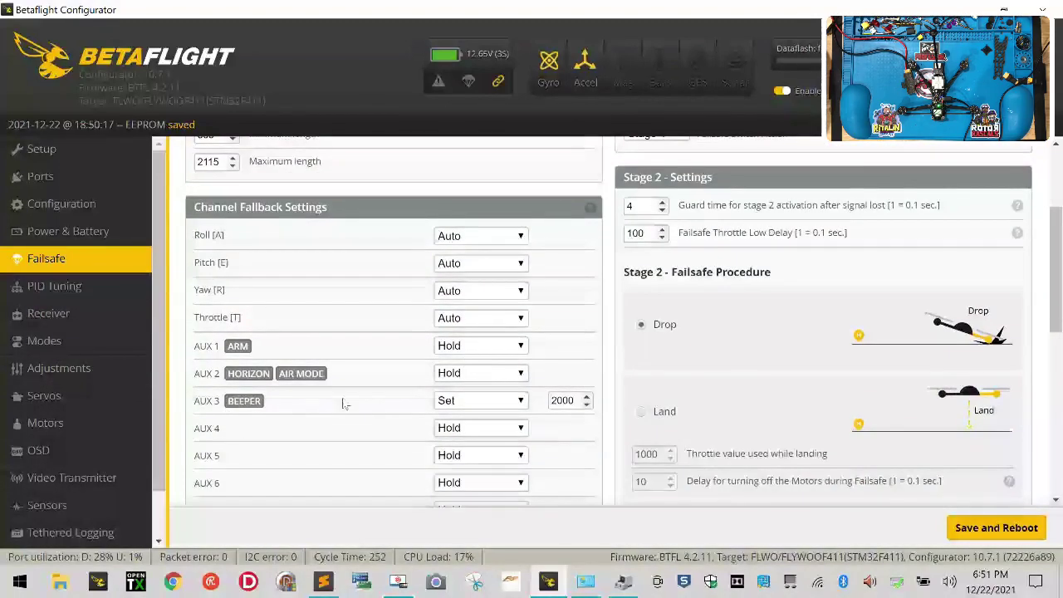
{"action": "left_click", "coordinate": [489, 407]}
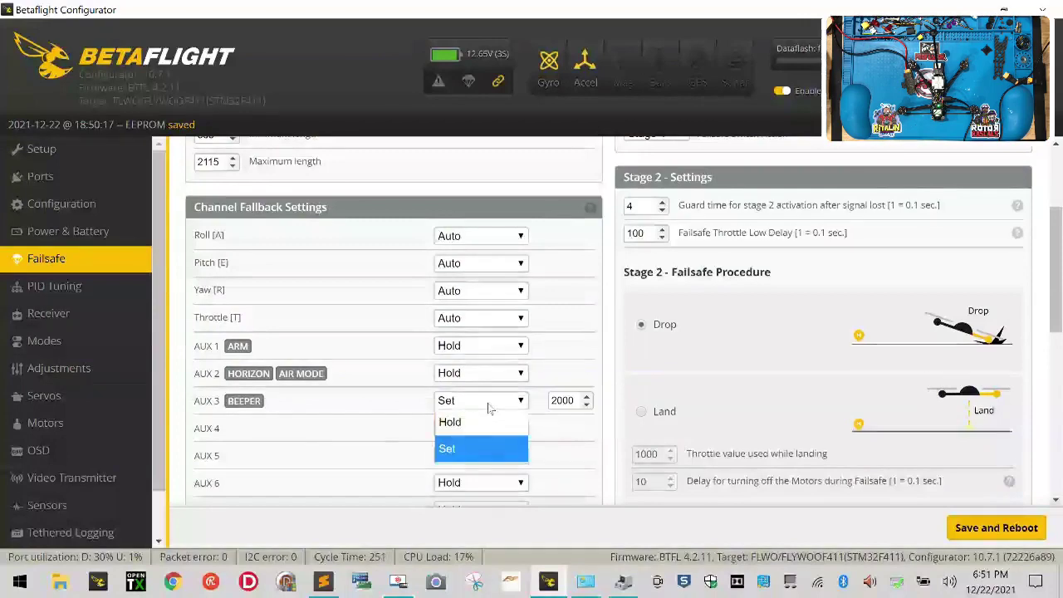
{"action": "left_click", "coordinate": [339, 397]}
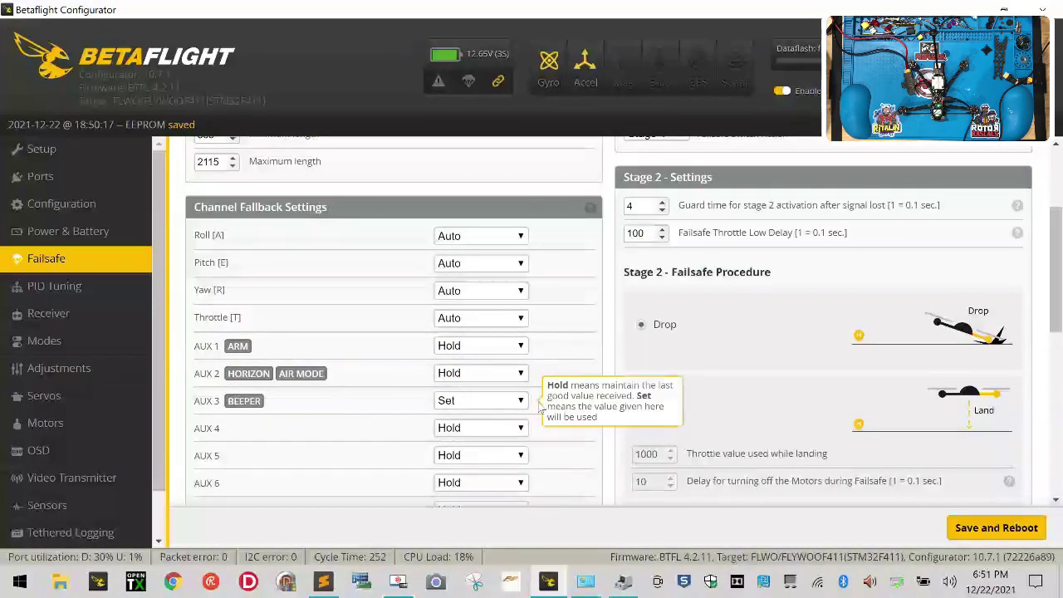
{"action": "left_click", "coordinate": [457, 404]}
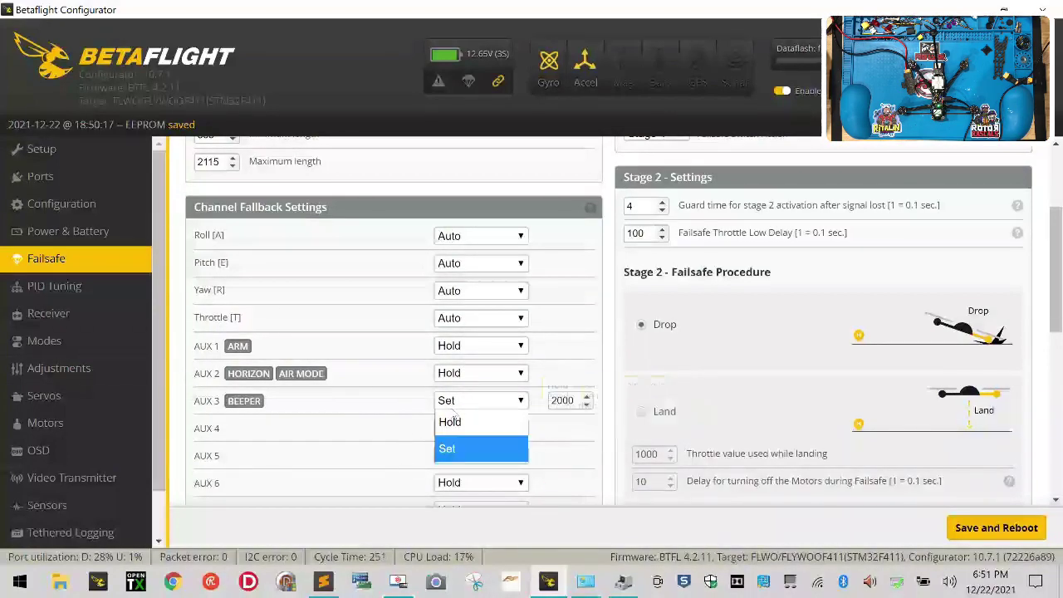
{"action": "left_click", "coordinate": [363, 409]}
{"action": "scroll", "coordinate": [363, 410], "scroll_direction": "up", "scroll_amount": 2}
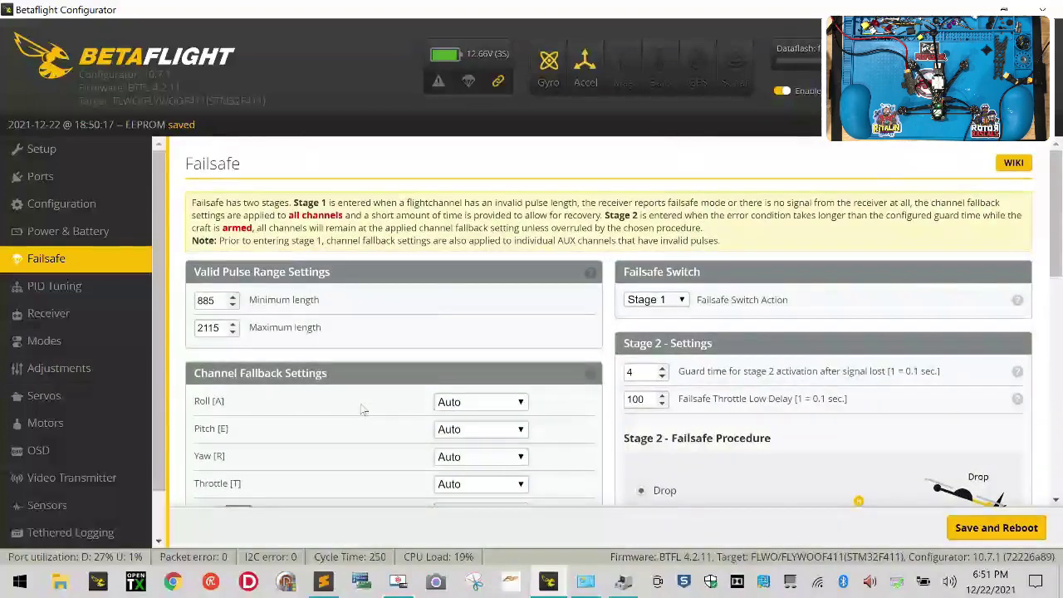
{"action": "scroll", "coordinate": [364, 410], "scroll_direction": "down", "scroll_amount": 6}
{"action": "scroll", "coordinate": [364, 409], "scroll_direction": "up", "scroll_amount": 2}
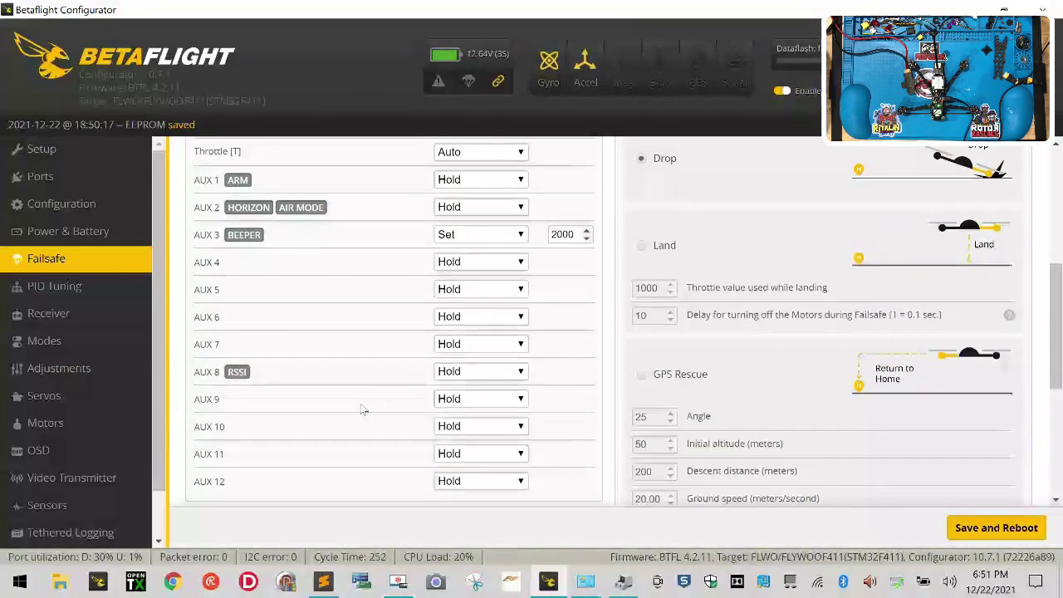
{"action": "scroll", "coordinate": [363, 410], "scroll_direction": "up", "scroll_amount": 4}
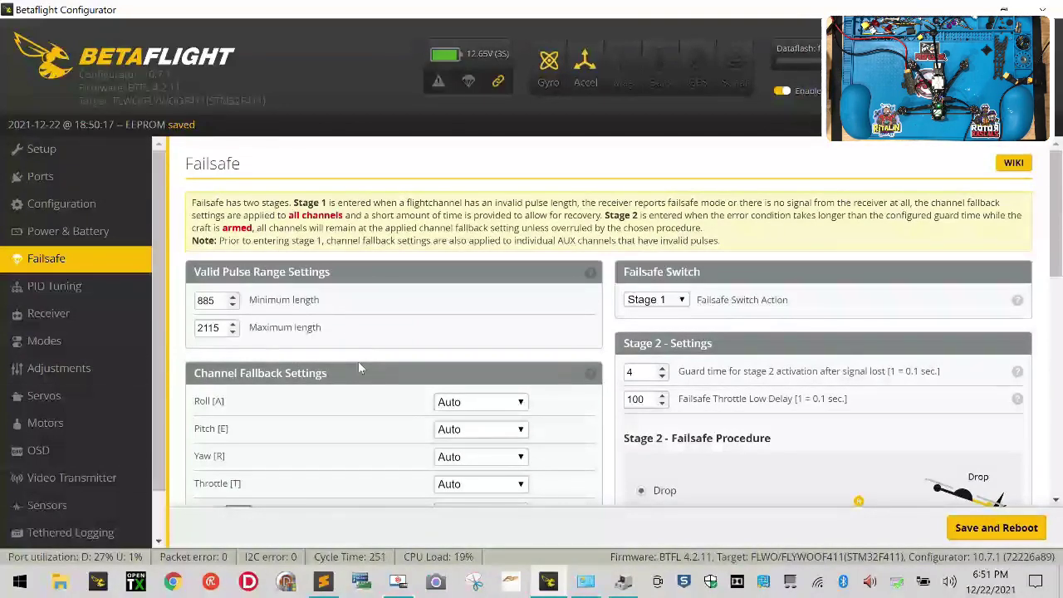
Set the channel fallback of AUX 3 (BEEPER) to Hold, then save the Failsafe settings and reboot
{"action": "scroll", "coordinate": [359, 368], "scroll_direction": "down", "scroll_amount": 4}
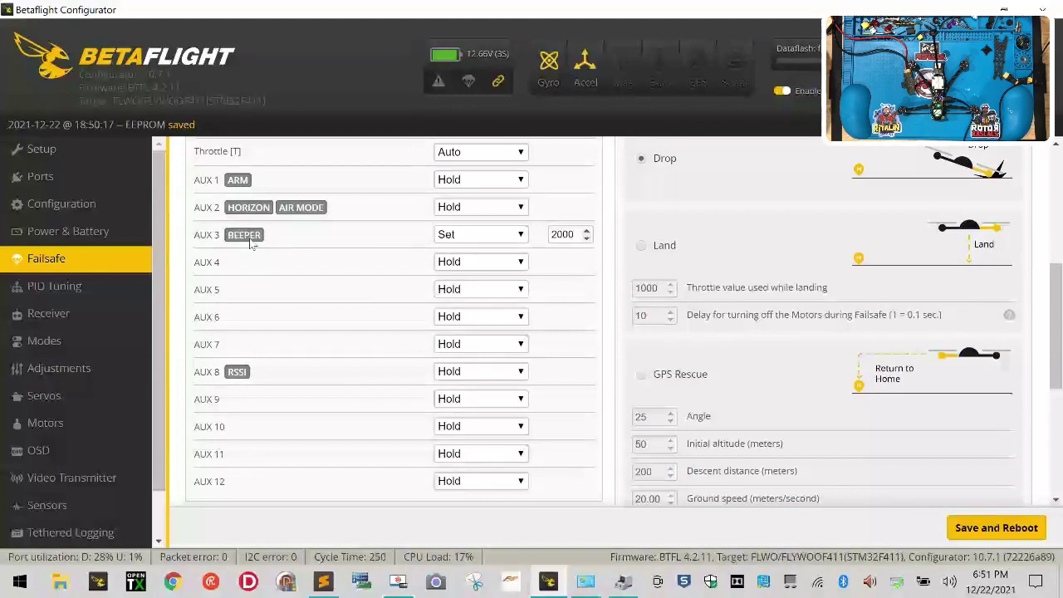
{"action": "left_click", "coordinate": [482, 237]}
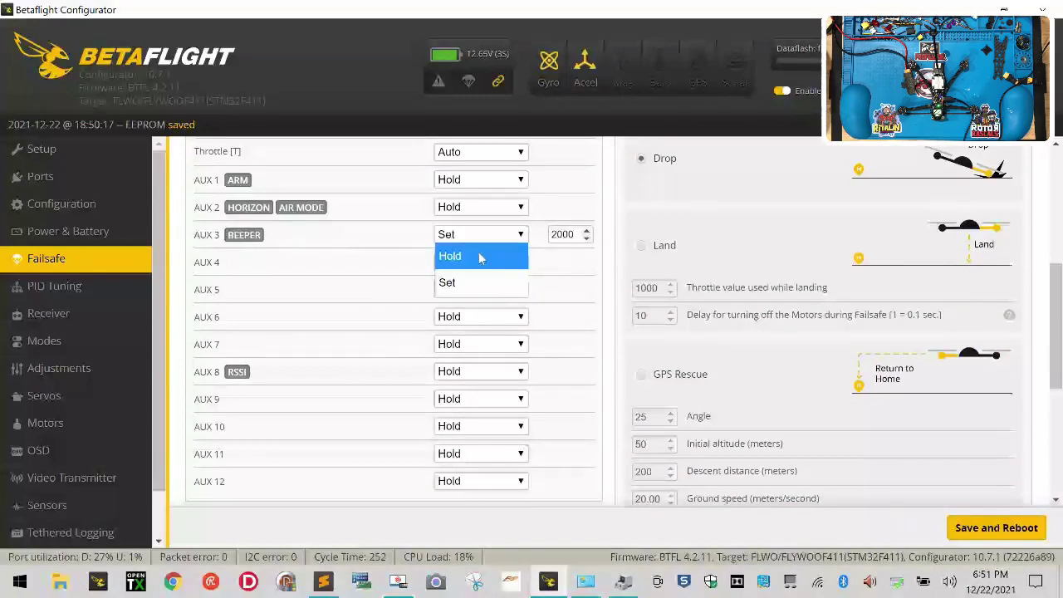
{"action": "left_click", "coordinate": [480, 256]}
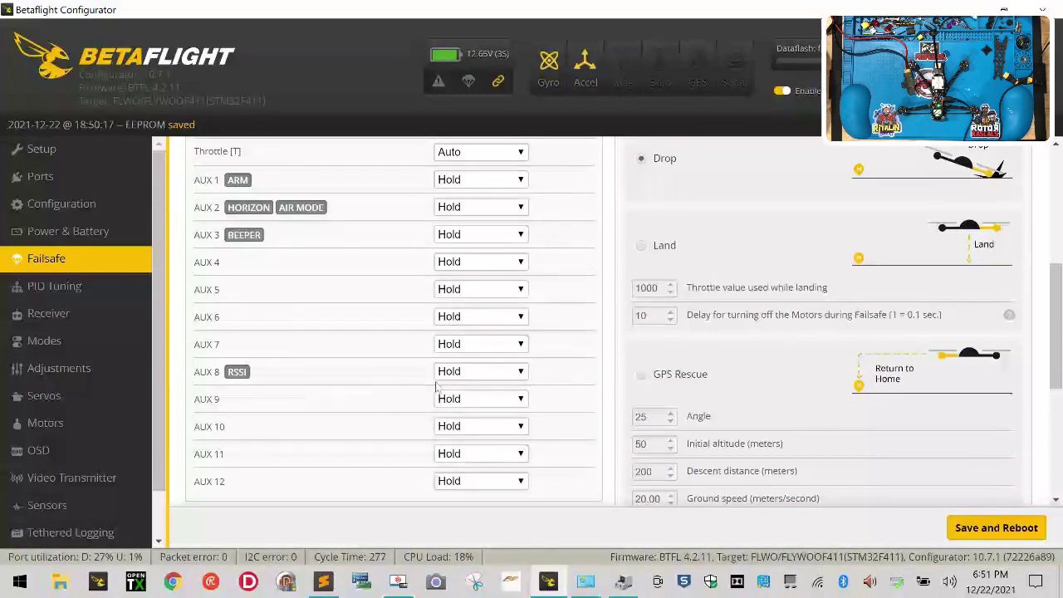
{"action": "scroll", "coordinate": [401, 427], "scroll_direction": "up", "scroll_amount": 2}
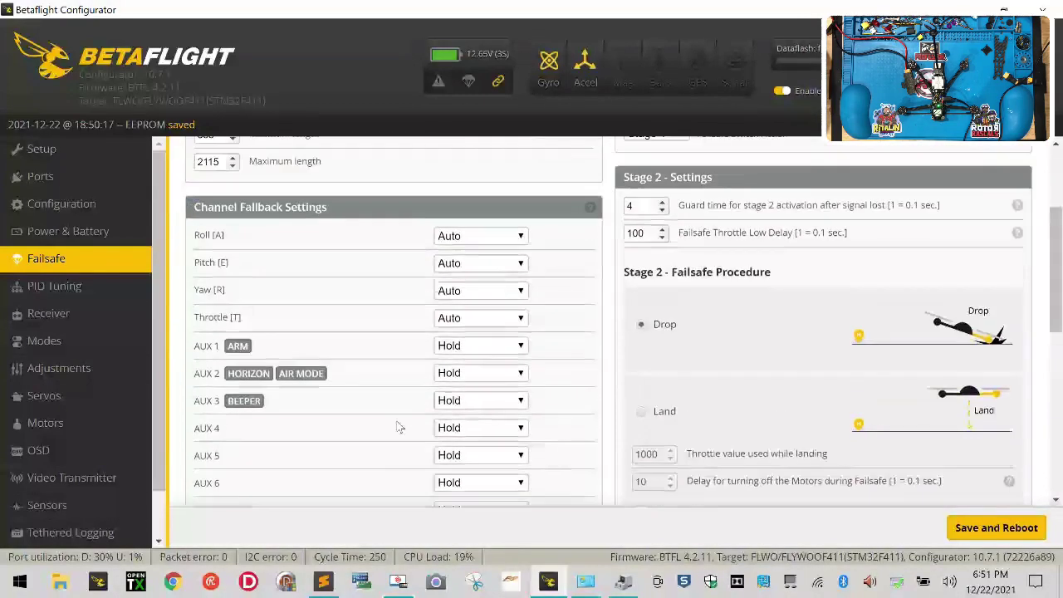
{"action": "left_click", "coordinate": [993, 532]}
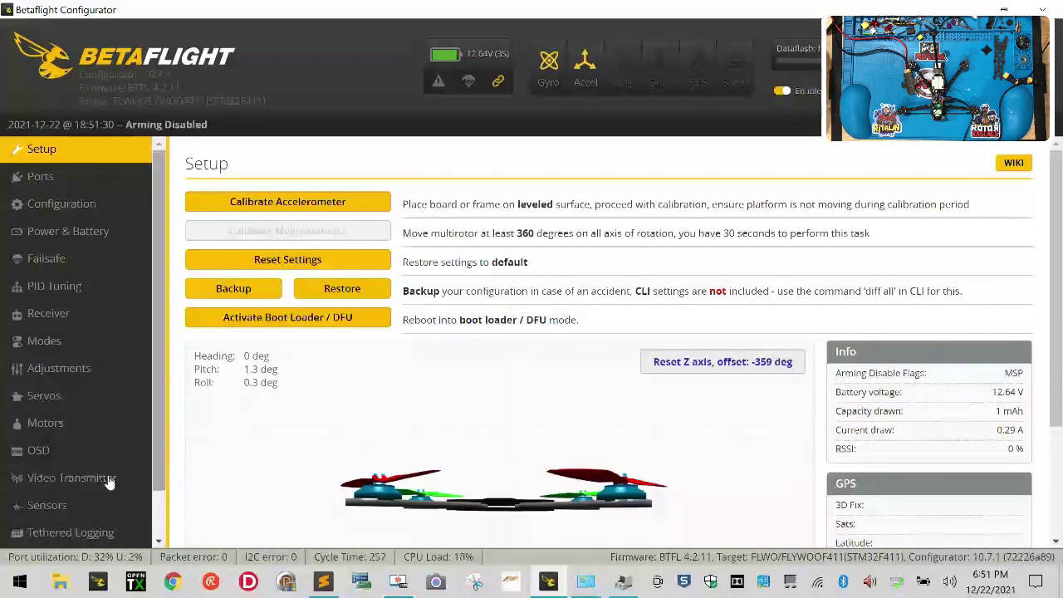
Recheck the saved Failsafe channel fallback settings, including the options for AUX 3 and AUX 4
{"action": "left_click", "coordinate": [46, 259]}
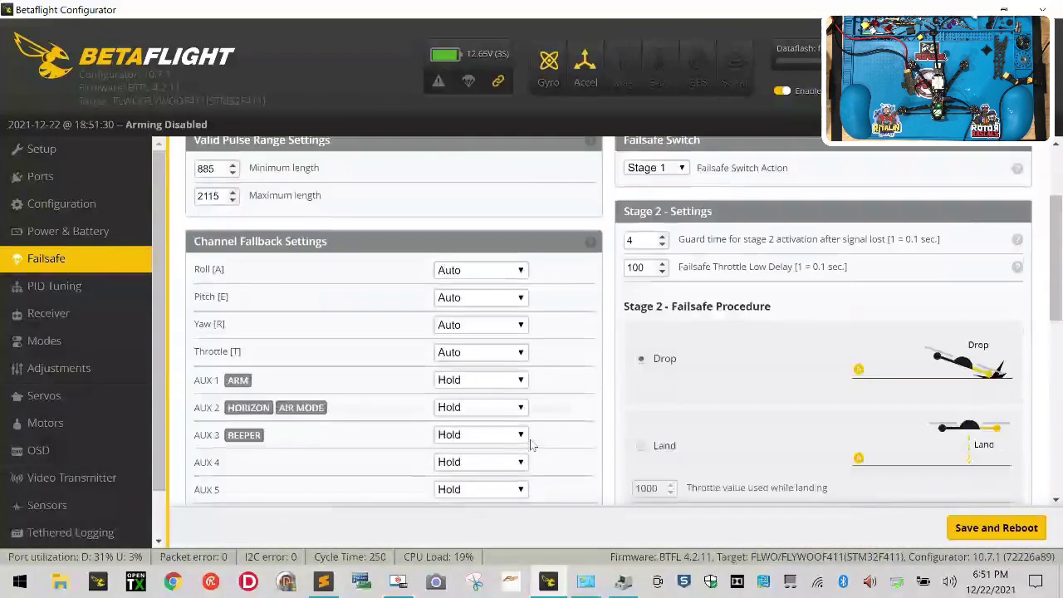
{"action": "scroll", "coordinate": [532, 446], "scroll_direction": "down", "scroll_amount": 3}
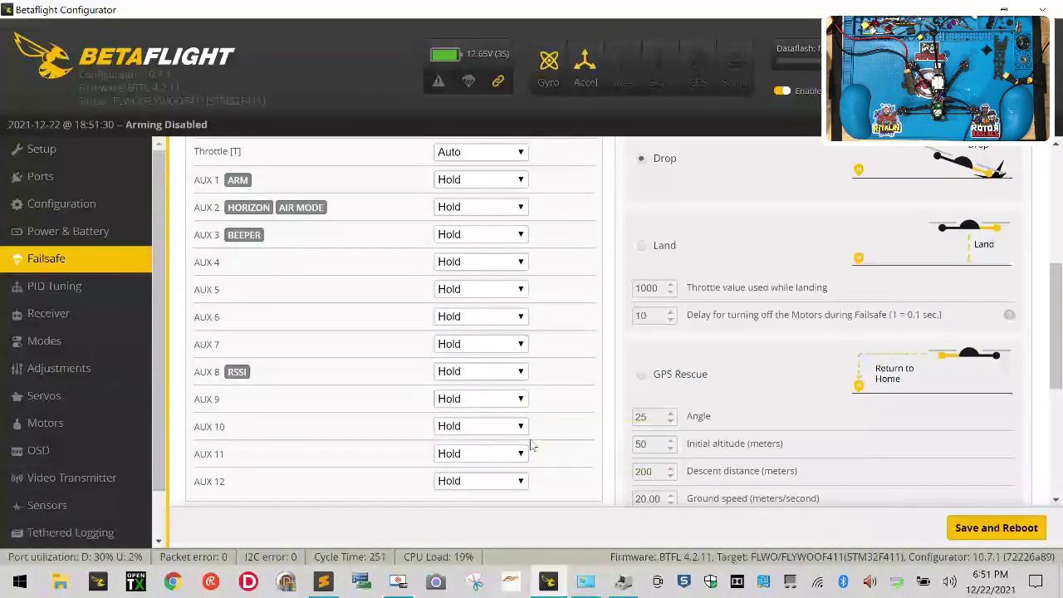
{"action": "left_click", "coordinate": [468, 238]}
{"action": "left_click", "coordinate": [358, 238]}
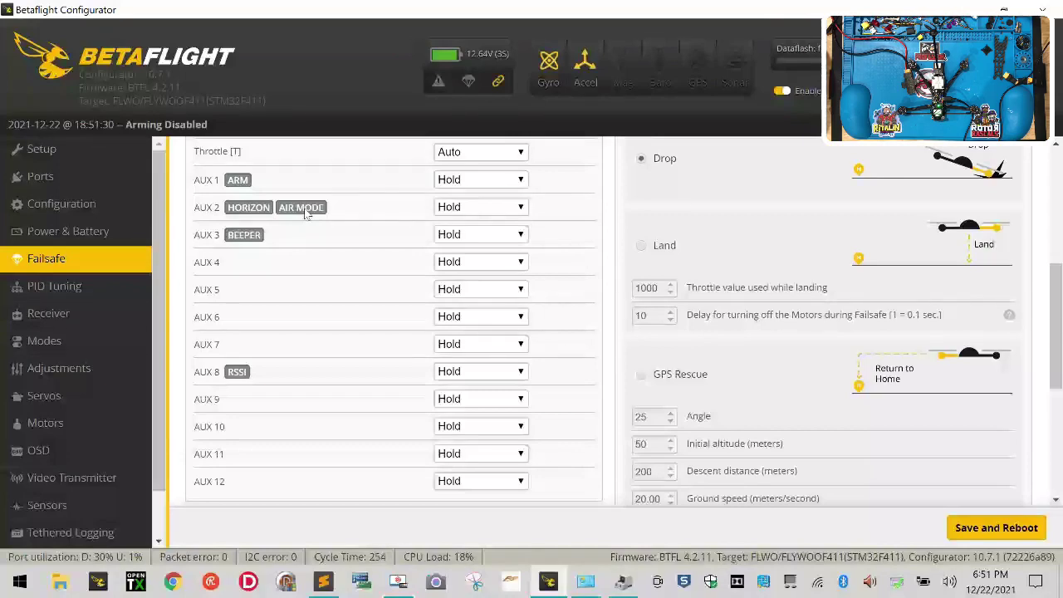
{"action": "scroll", "coordinate": [327, 340], "scroll_direction": "up", "scroll_amount": 2}
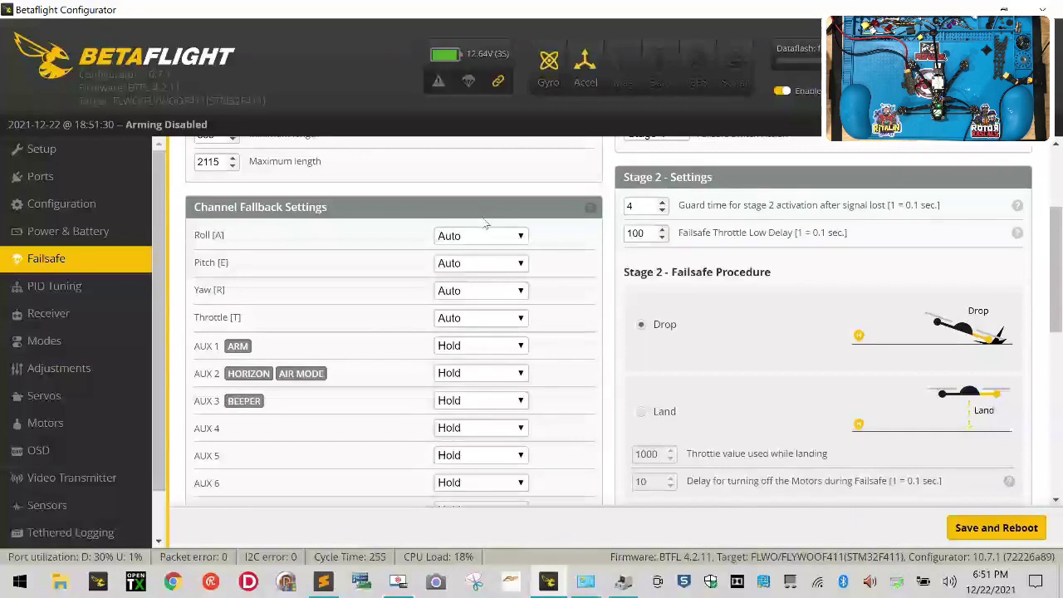
{"action": "scroll", "coordinate": [498, 274], "scroll_direction": "down", "scroll_amount": 2}
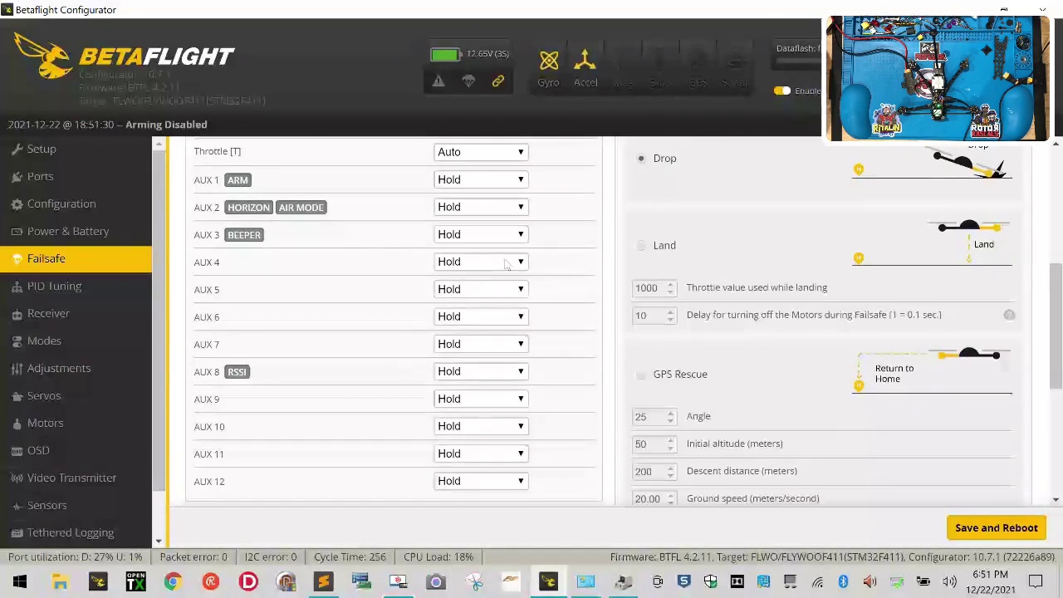
{"action": "left_click", "coordinate": [507, 264]}
{"action": "left_click", "coordinate": [427, 261]}
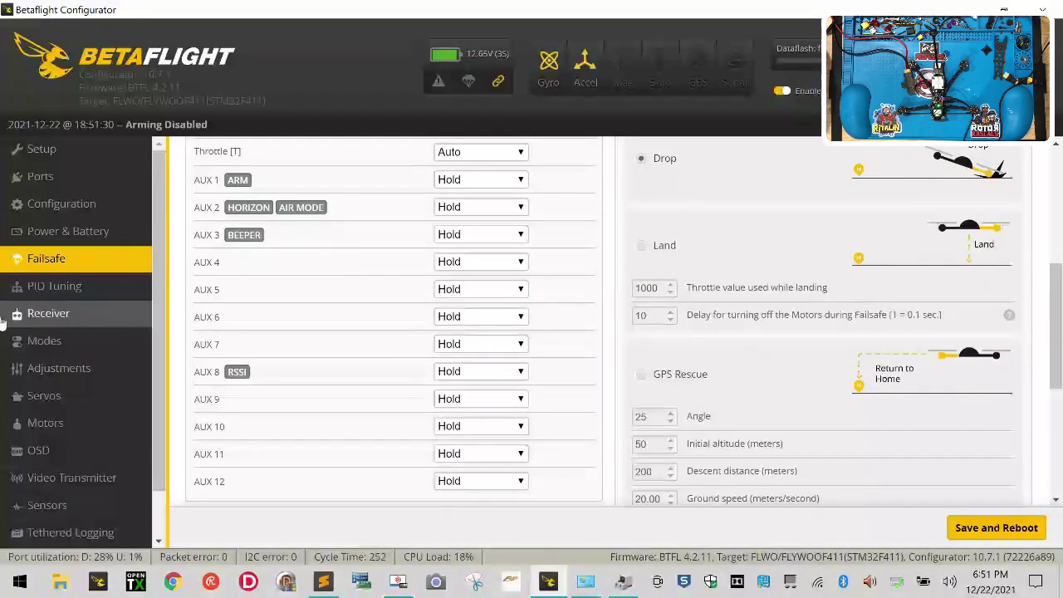
Add a FAILSAFE mode range on AUX 3 from 1700 to 2100 and save the modes
{"action": "left_click", "coordinate": [46, 341]}
{"action": "scroll", "coordinate": [283, 449], "scroll_direction": "down", "scroll_amount": 5}
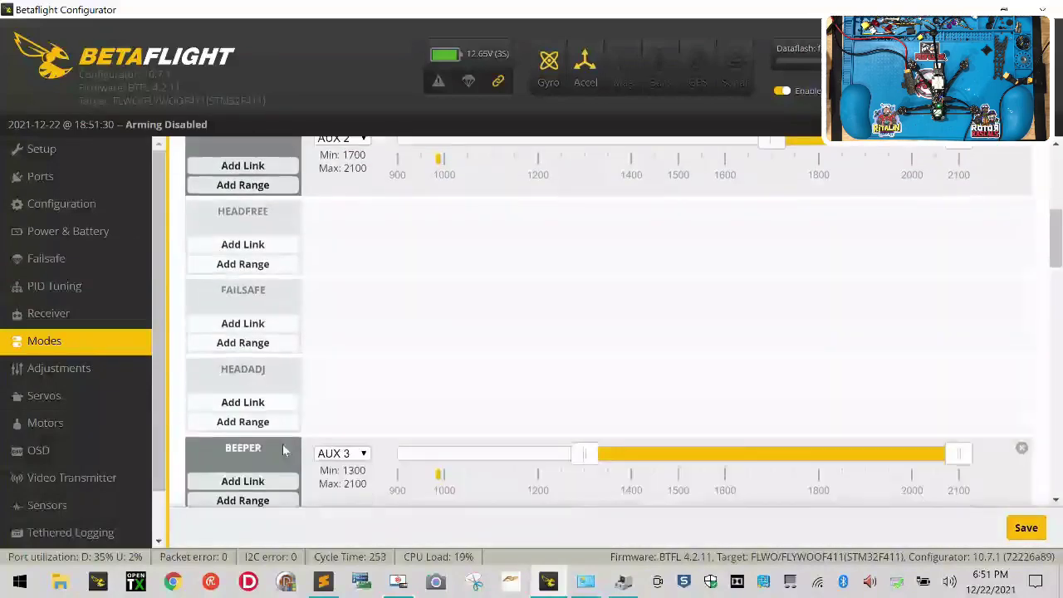
{"action": "scroll", "coordinate": [283, 449], "scroll_direction": "down", "scroll_amount": 2}
{"action": "left_click", "coordinate": [274, 222]}
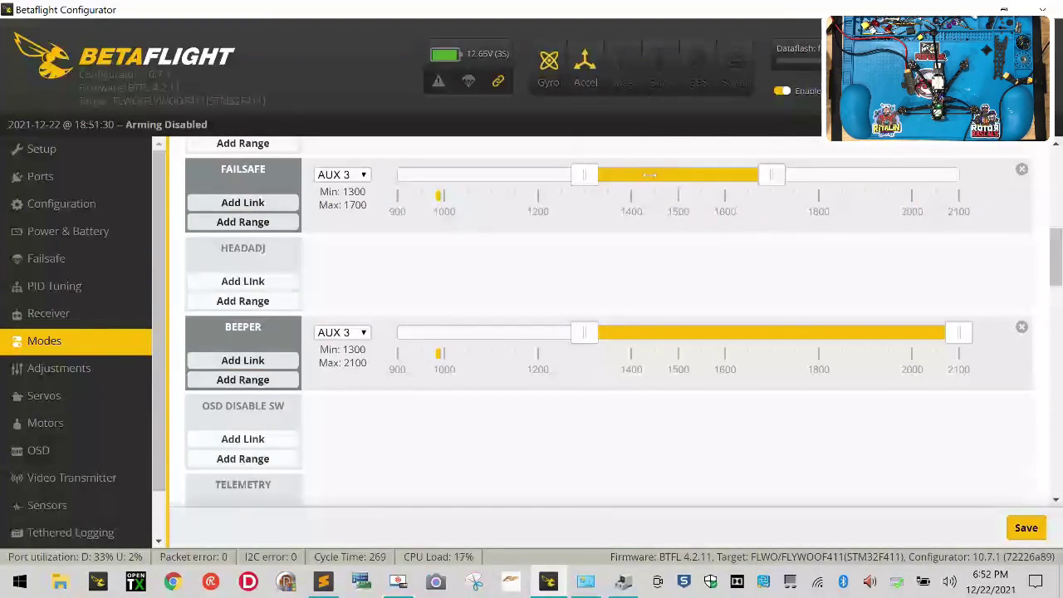
{"action": "left_click_drag", "start_coordinate": [653, 175], "coordinate": [839, 175]}
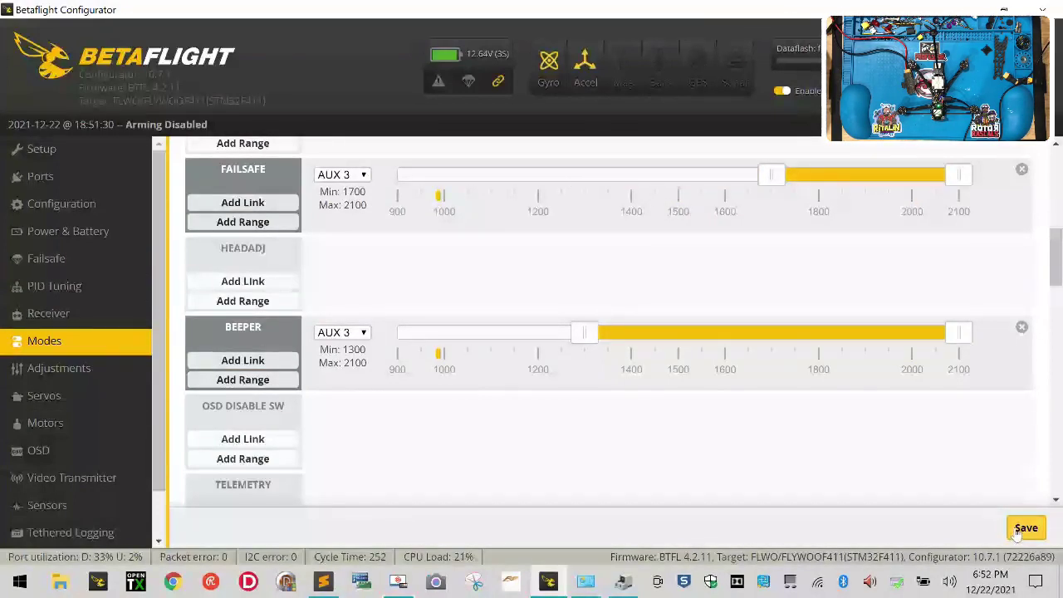
{"action": "left_click", "coordinate": [1017, 533]}
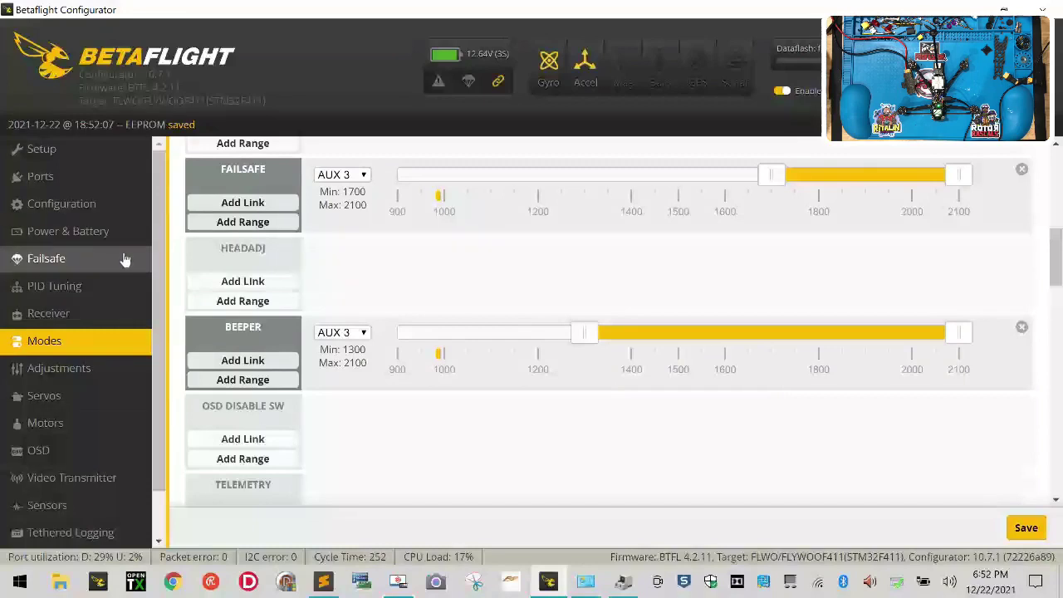
Review the saved mode ranges, then enable motor control and arming on the Motors page for an arming test
{"action": "scroll", "coordinate": [119, 266], "scroll_direction": "down", "scroll_amount": 2}
{"action": "scroll", "coordinate": [574, 309], "scroll_direction": "up", "scroll_amount": 5}
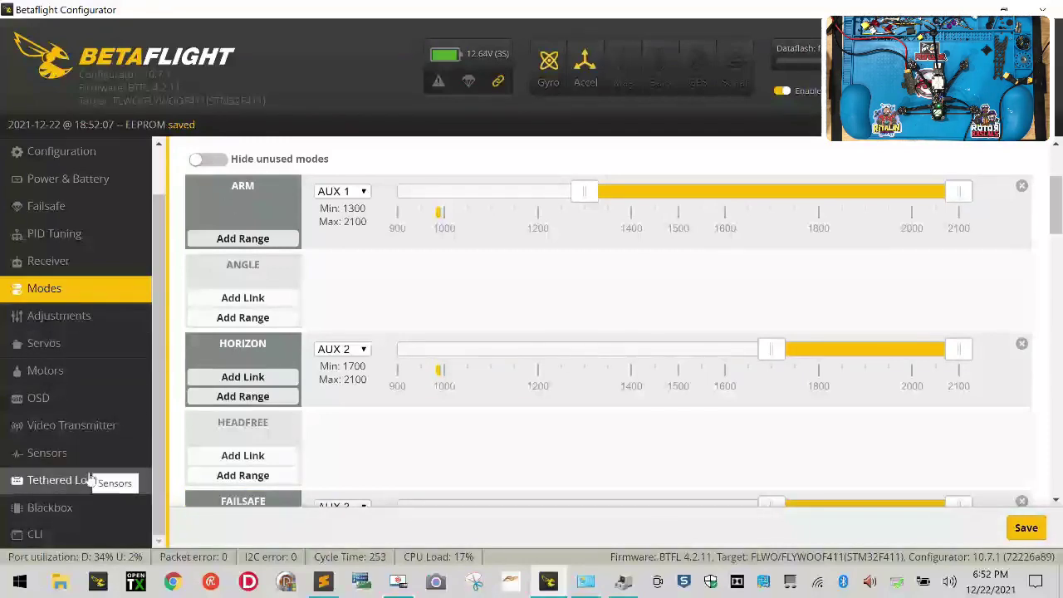
{"action": "left_click", "coordinate": [110, 378]}
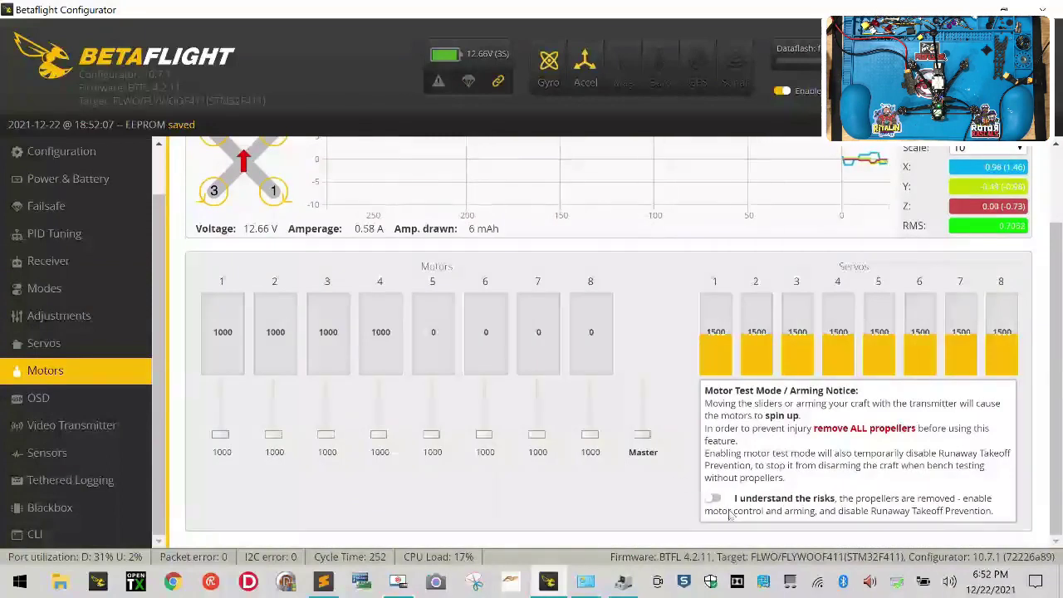
{"action": "left_click", "coordinate": [713, 498]}
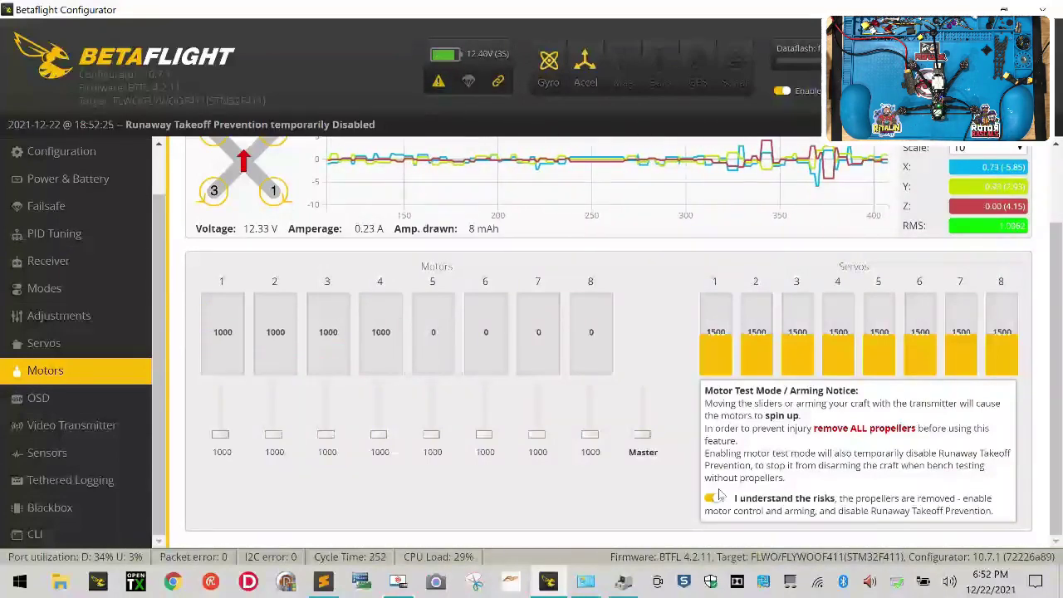
Turn off MOTOR_STOP in the Configuration settings, look over the remaining features and beeper options, then save and reboot
{"action": "left_click", "coordinate": [96, 164]}
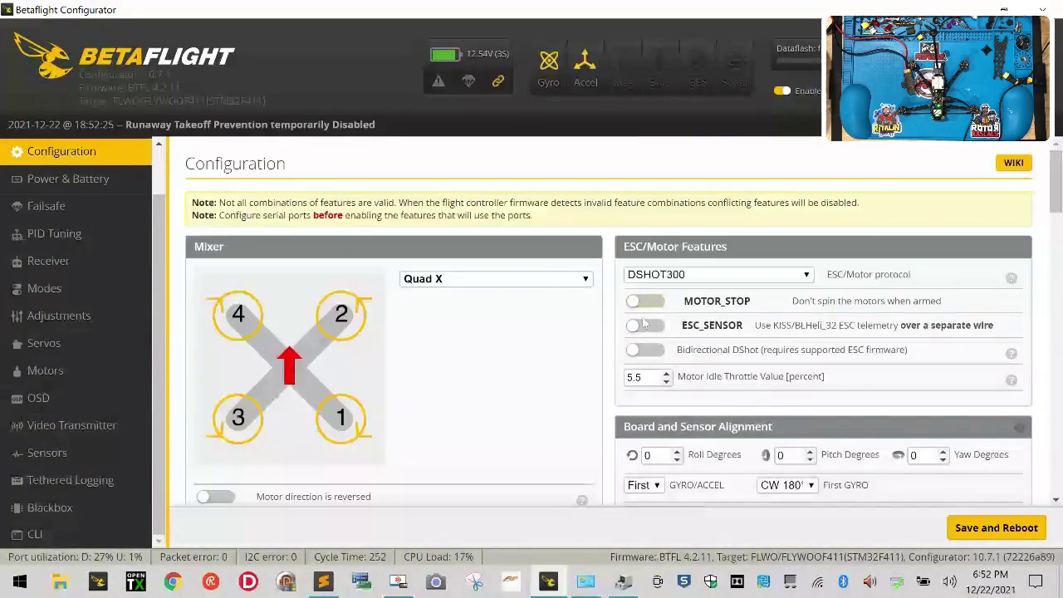
{"action": "scroll", "coordinate": [645, 322], "scroll_direction": "down", "scroll_amount": 2}
{"action": "scroll", "coordinate": [378, 376], "scroll_direction": "down", "scroll_amount": 3}
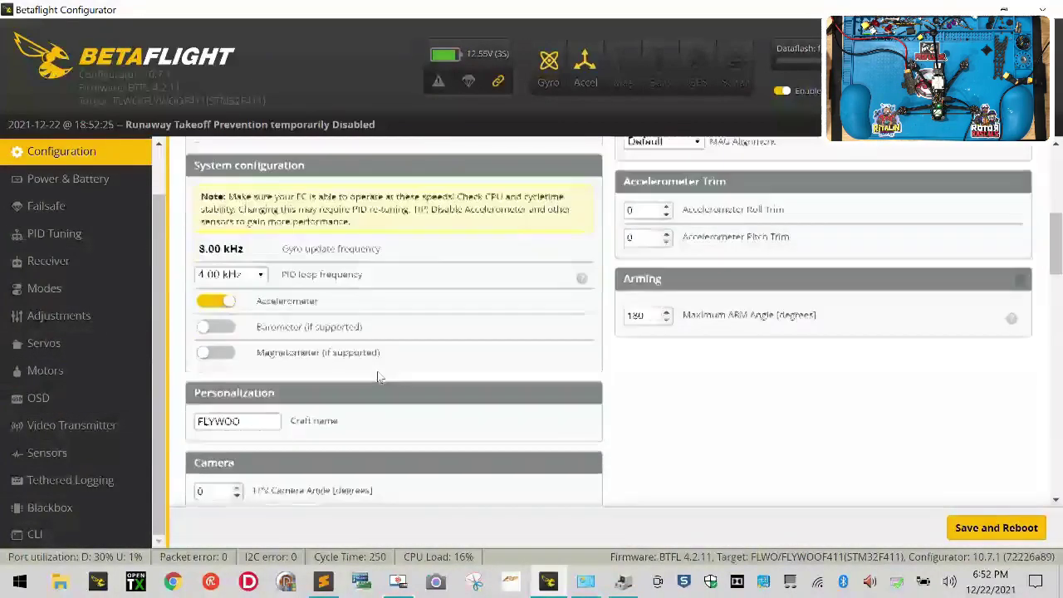
{"action": "scroll", "coordinate": [378, 377], "scroll_direction": "down", "scroll_amount": 10}
{"action": "scroll", "coordinate": [378, 377], "scroll_direction": "down", "scroll_amount": 1}
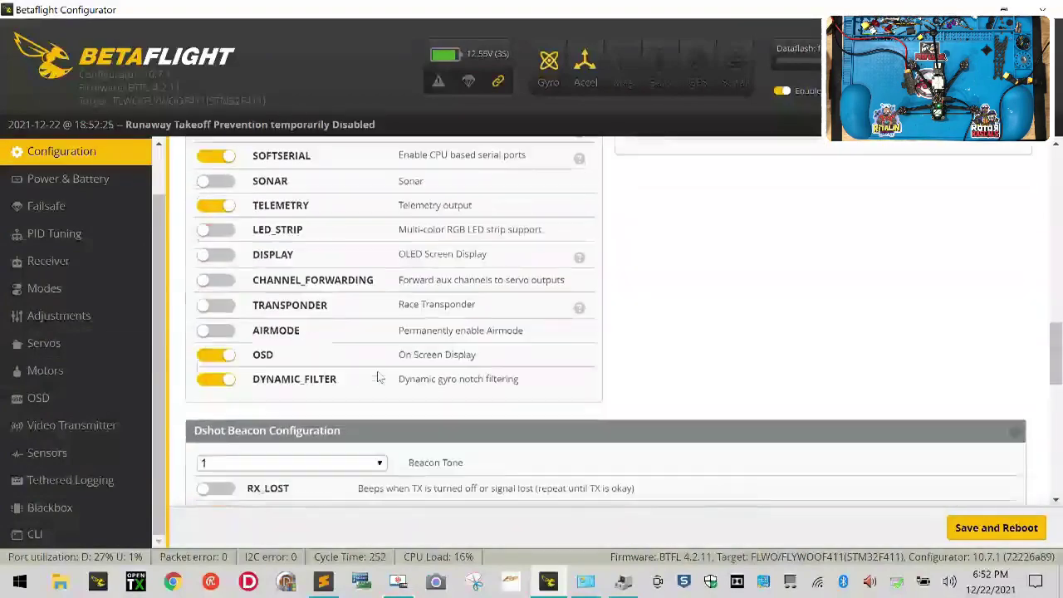
{"action": "scroll", "coordinate": [378, 377], "scroll_direction": "up", "scroll_amount": 1}
{"action": "scroll", "coordinate": [378, 376], "scroll_direction": "down", "scroll_amount": 6}
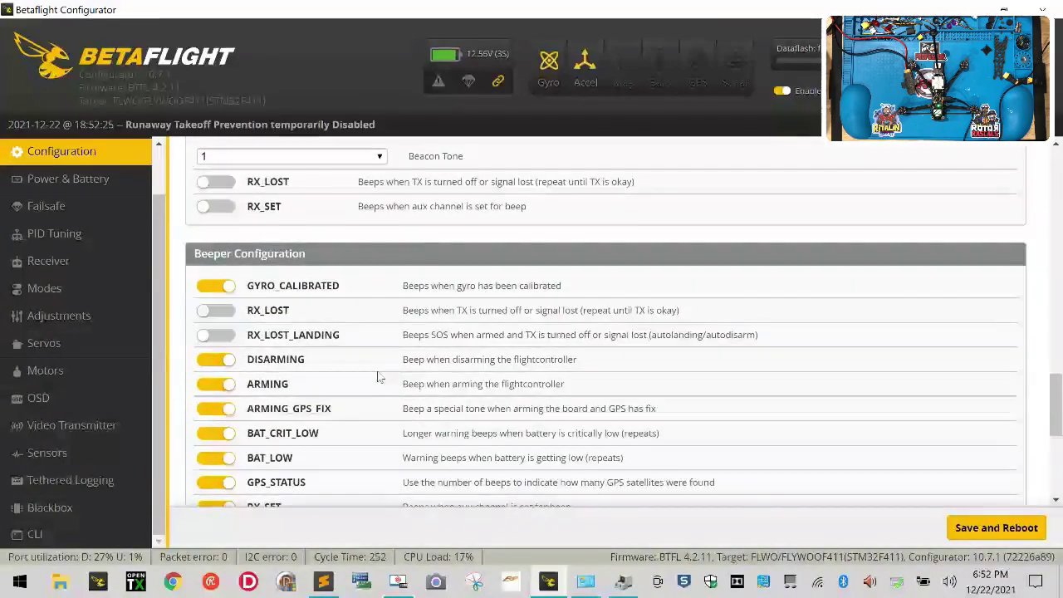
{"action": "scroll", "coordinate": [378, 376], "scroll_direction": "up", "scroll_amount": 1}
{"action": "scroll", "coordinate": [378, 376], "scroll_direction": "up", "scroll_amount": 3}
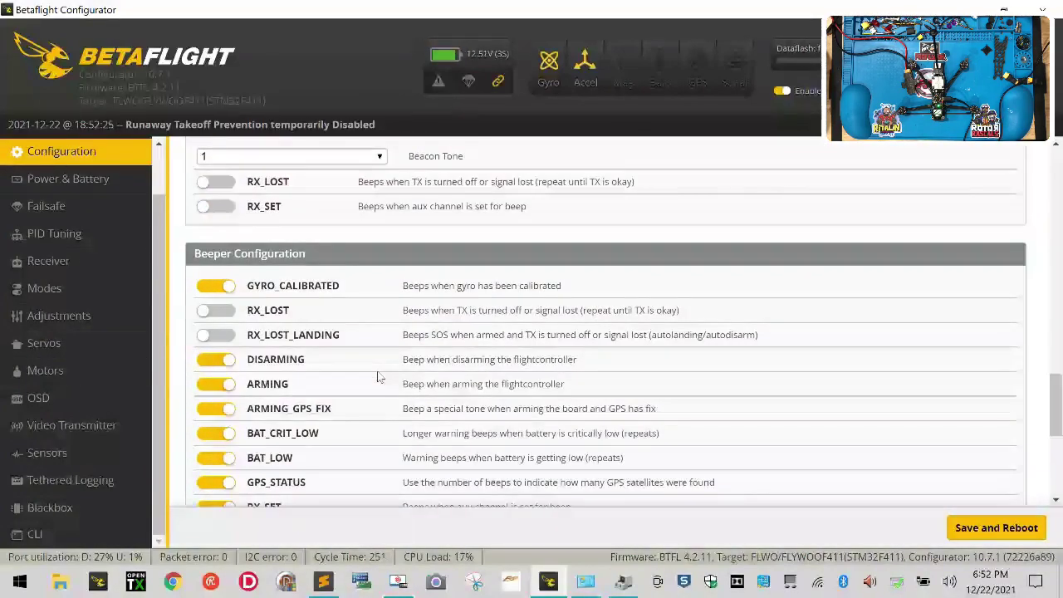
{"action": "left_click", "coordinate": [1008, 528]}
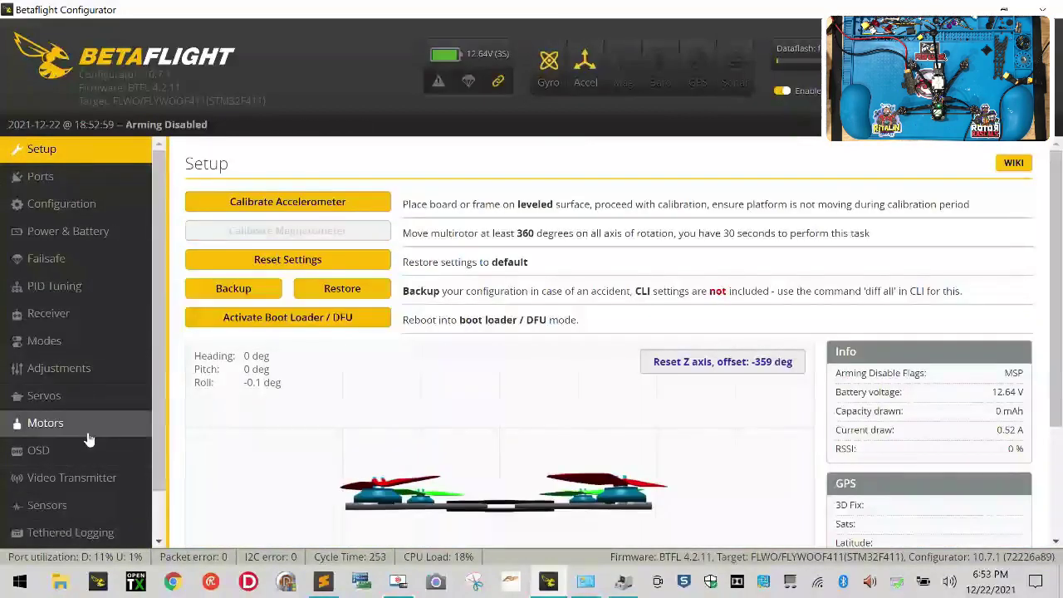
Enable motor test mode to check the motor outputs while the craft is armed, then disable it again
{"action": "left_click", "coordinate": [46, 423]}
{"action": "scroll", "coordinate": [742, 502], "scroll_direction": "down", "scroll_amount": 2}
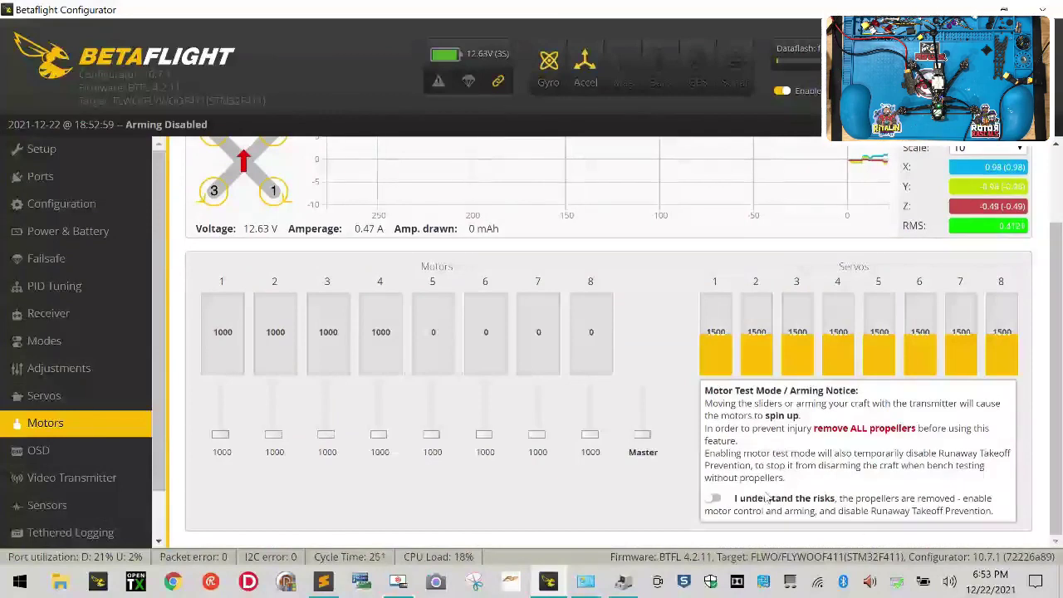
{"action": "left_click", "coordinate": [714, 499]}
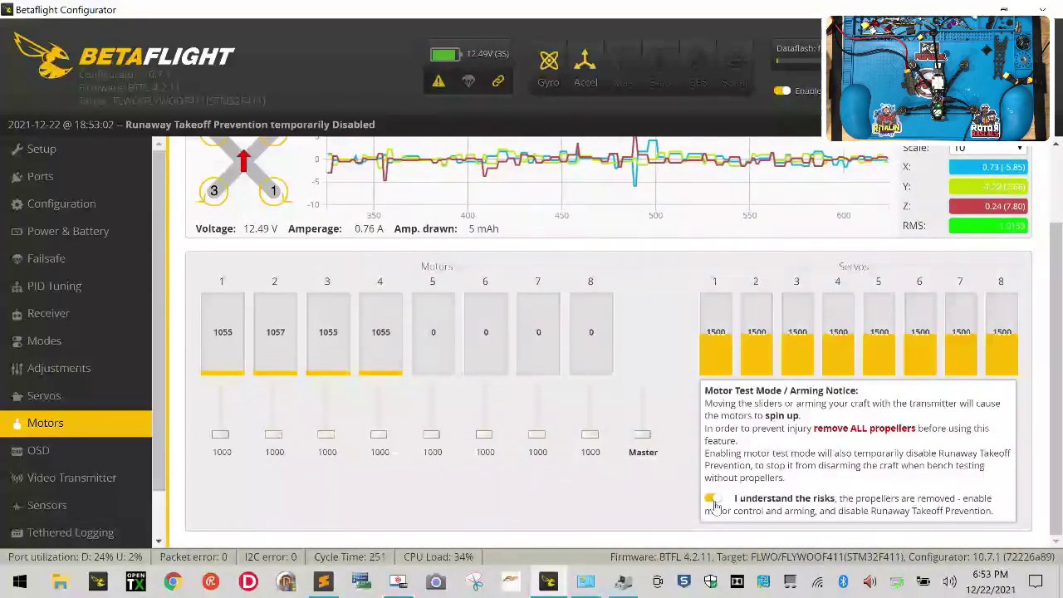
{"action": "left_click", "coordinate": [713, 500]}
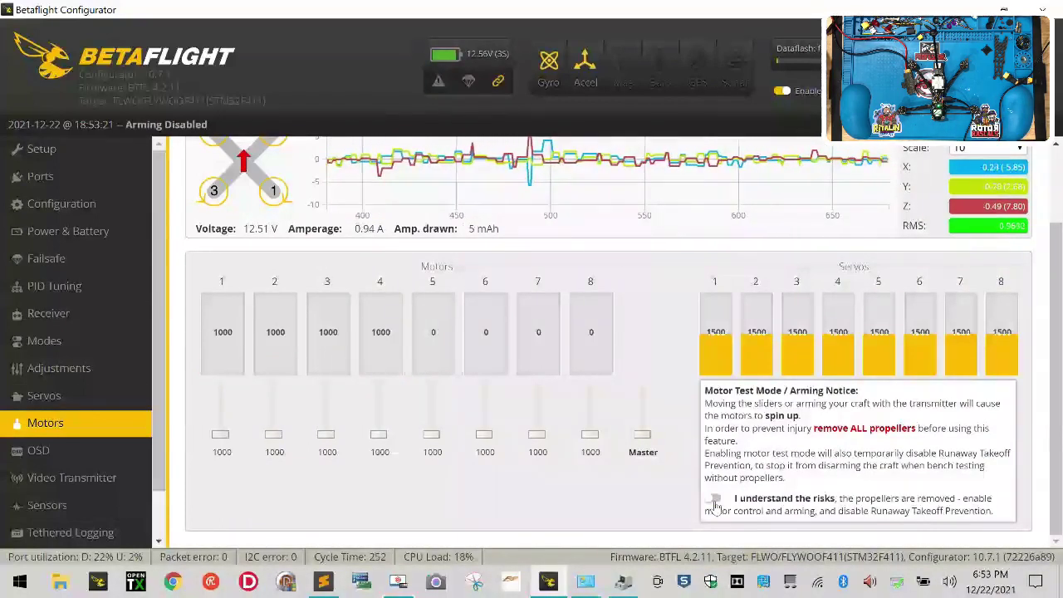